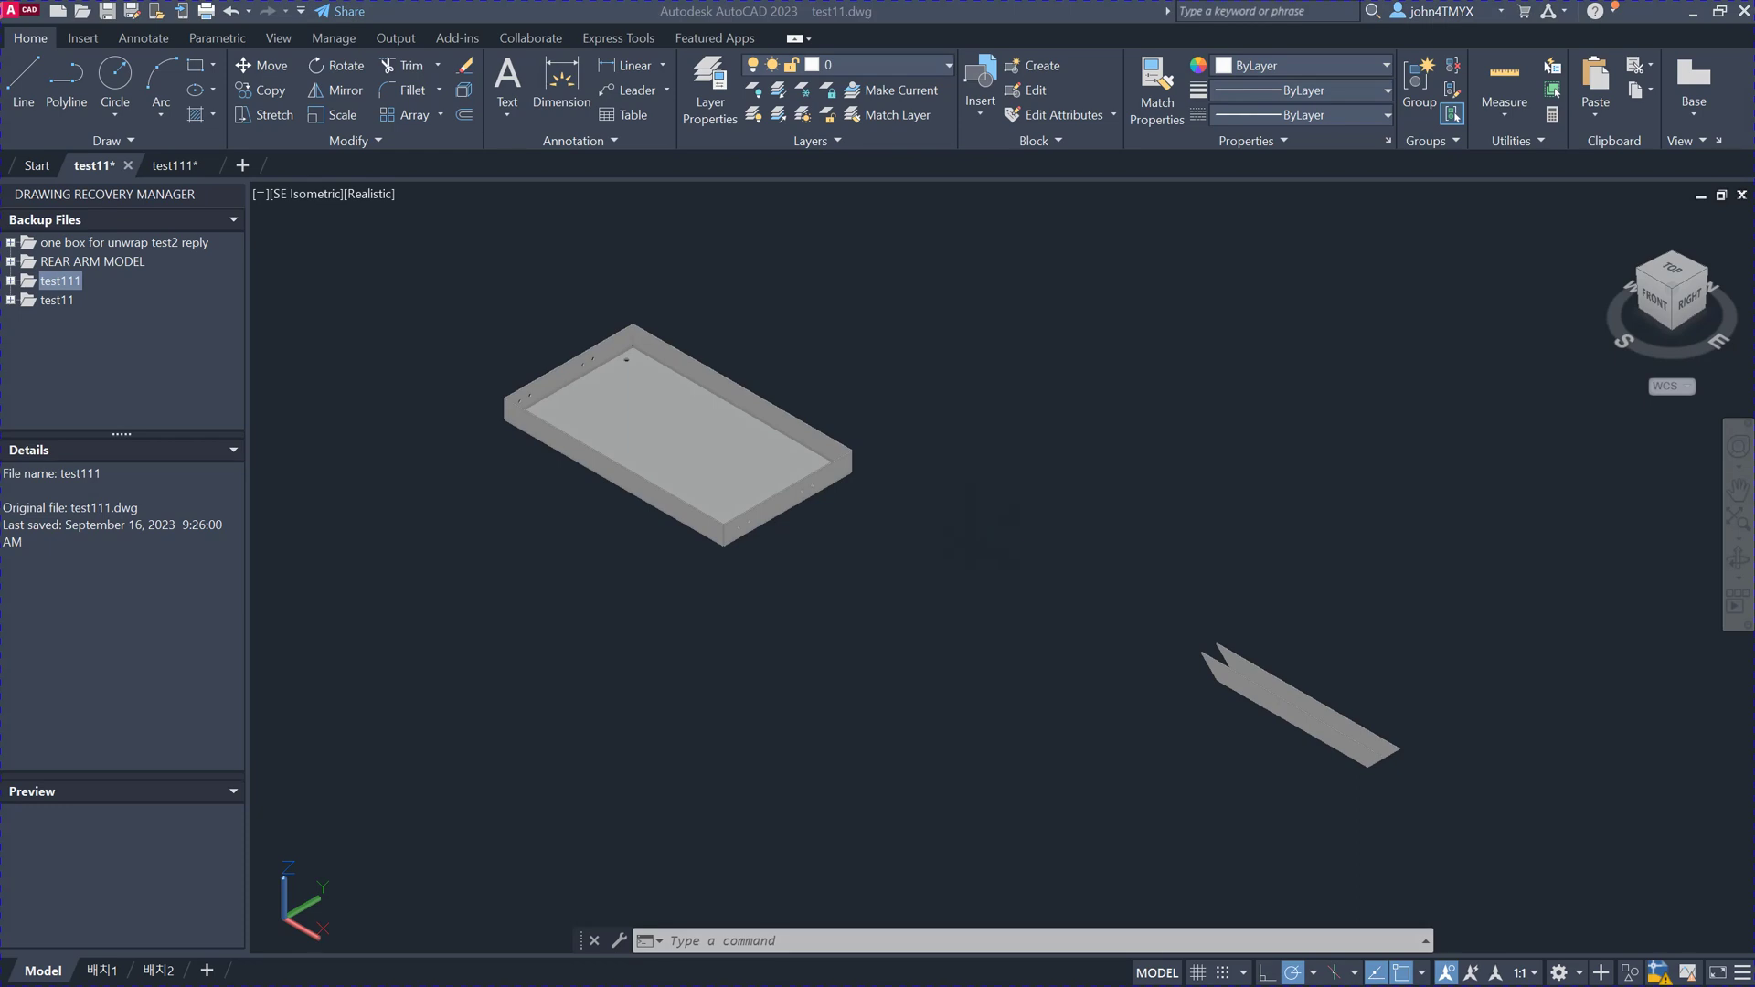
Step: Select the tray solid and orbit it from low side-on and steep top-down angles
scroll(740, 463, up, 5)
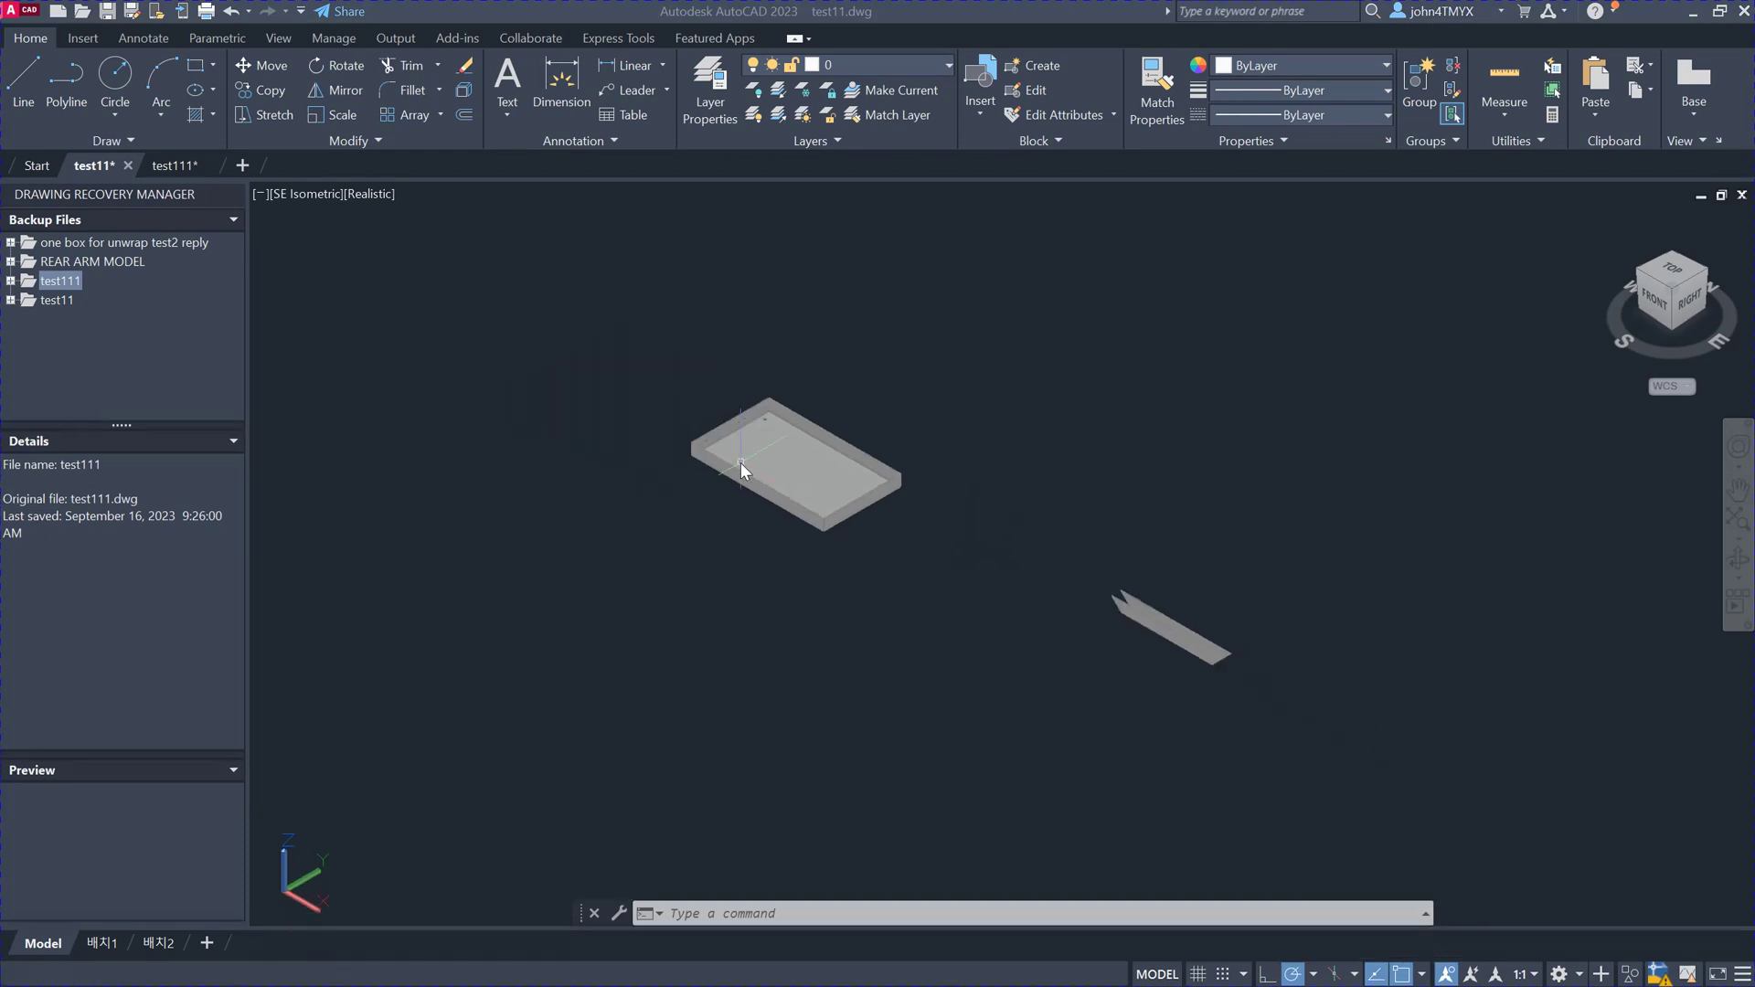
scroll(764, 463, down, 4)
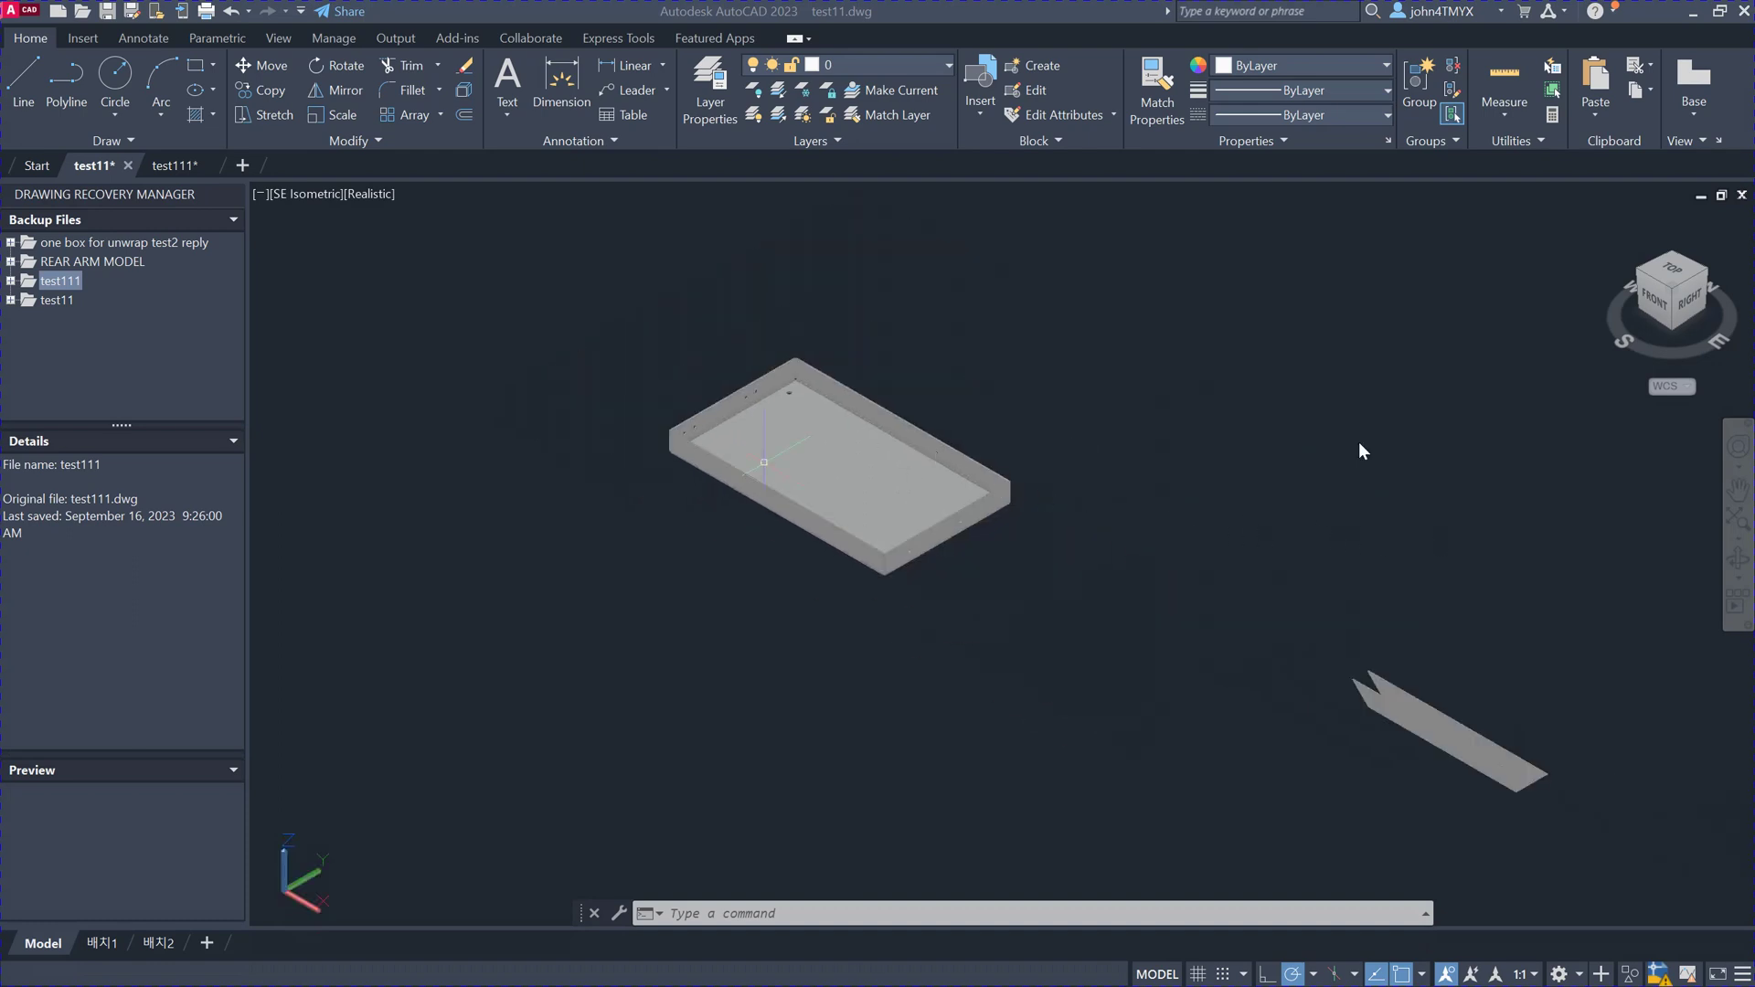
click(856, 554)
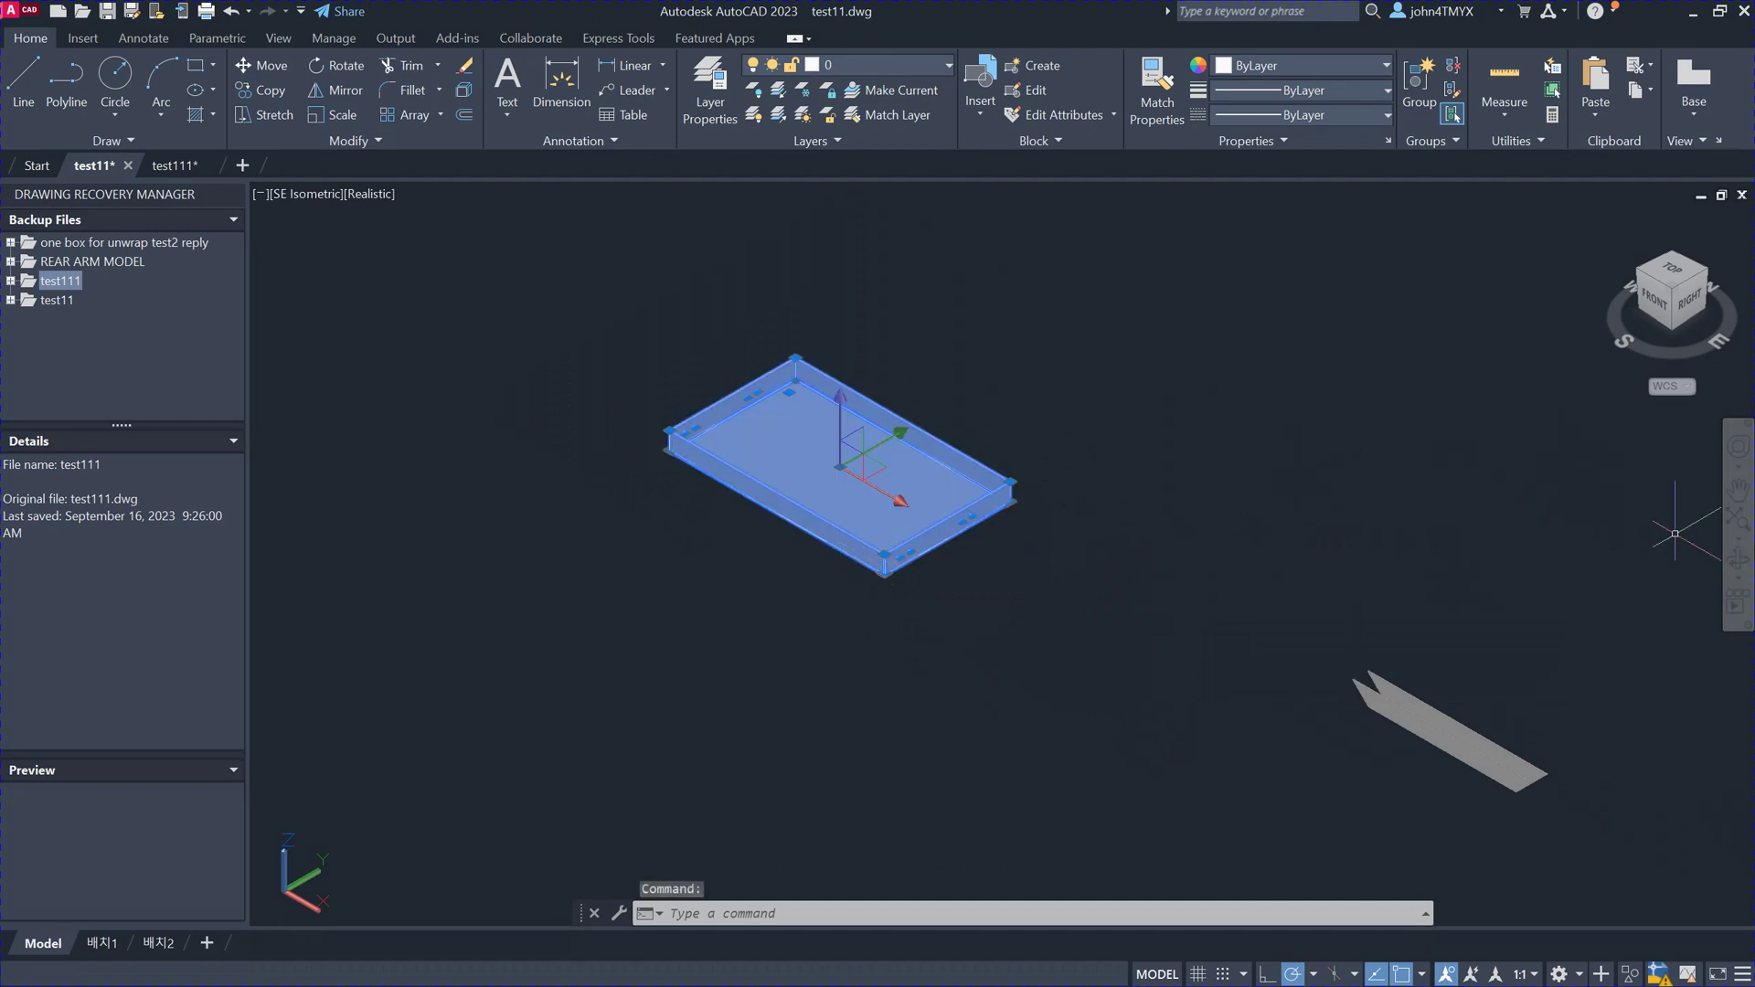
click(1738, 560)
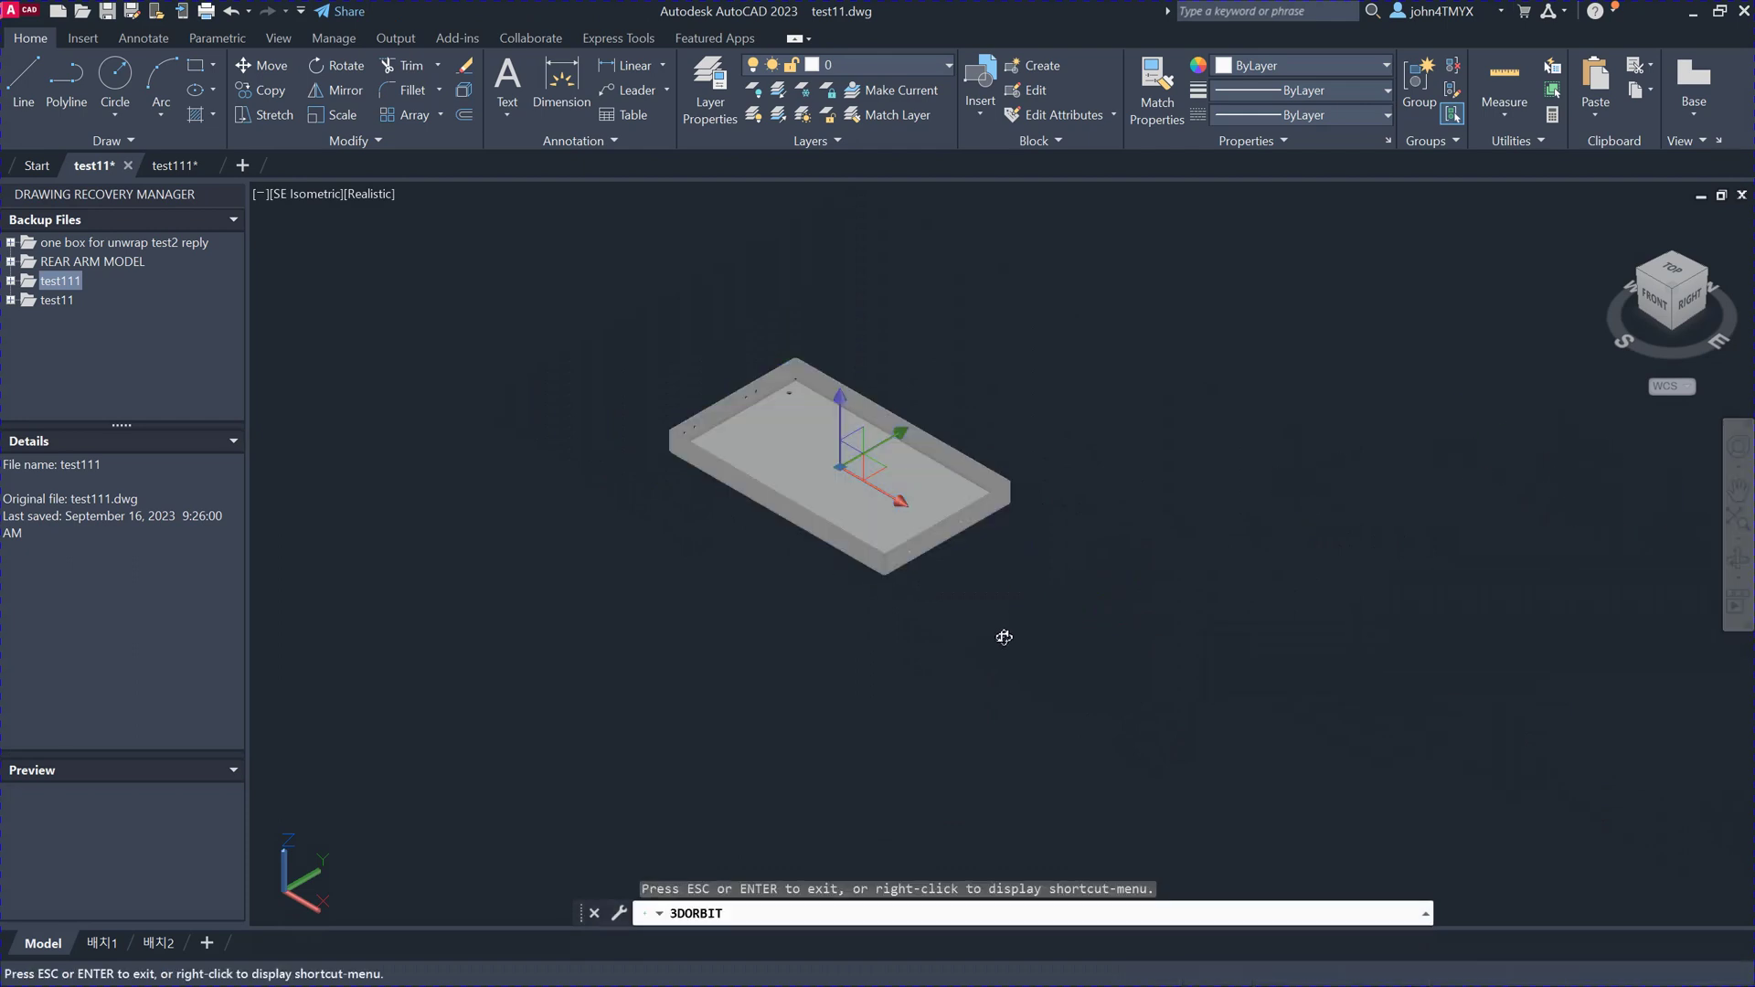
drag(977, 600, 1091, 578)
scroll(963, 517, up, 6)
drag(963, 517, 885, 528)
scroll(885, 528, down, 5)
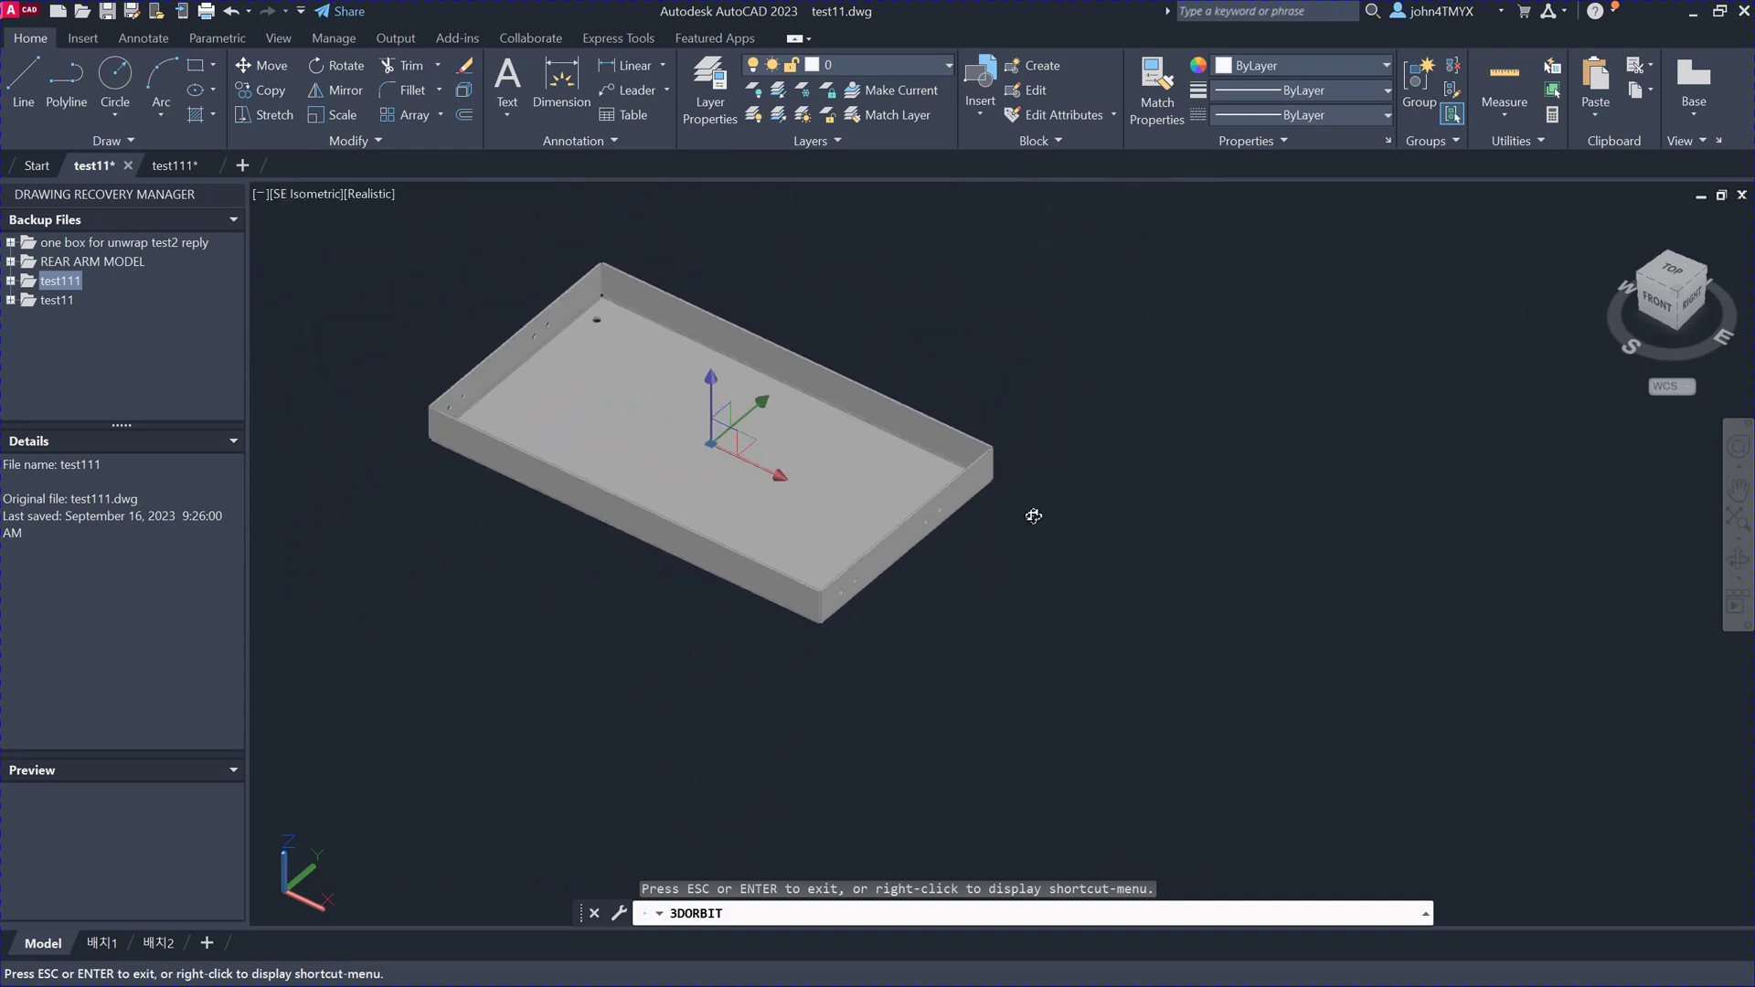
click(1735, 526)
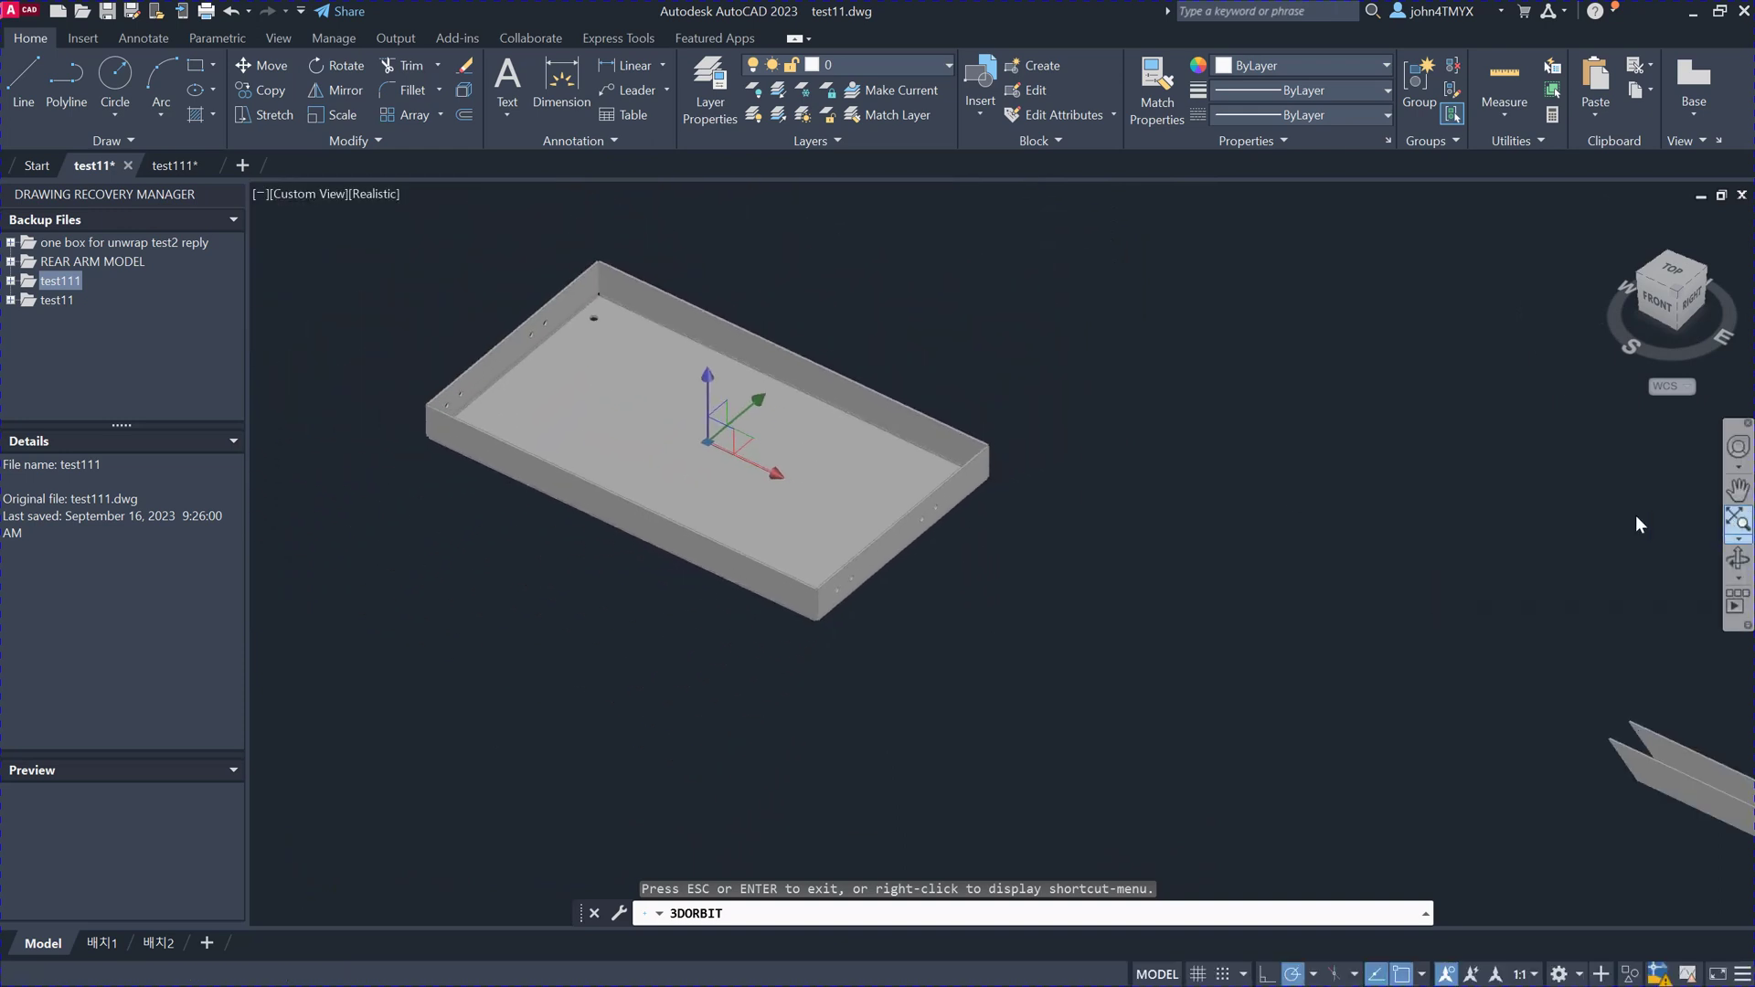
scroll(612, 460, down, 4)
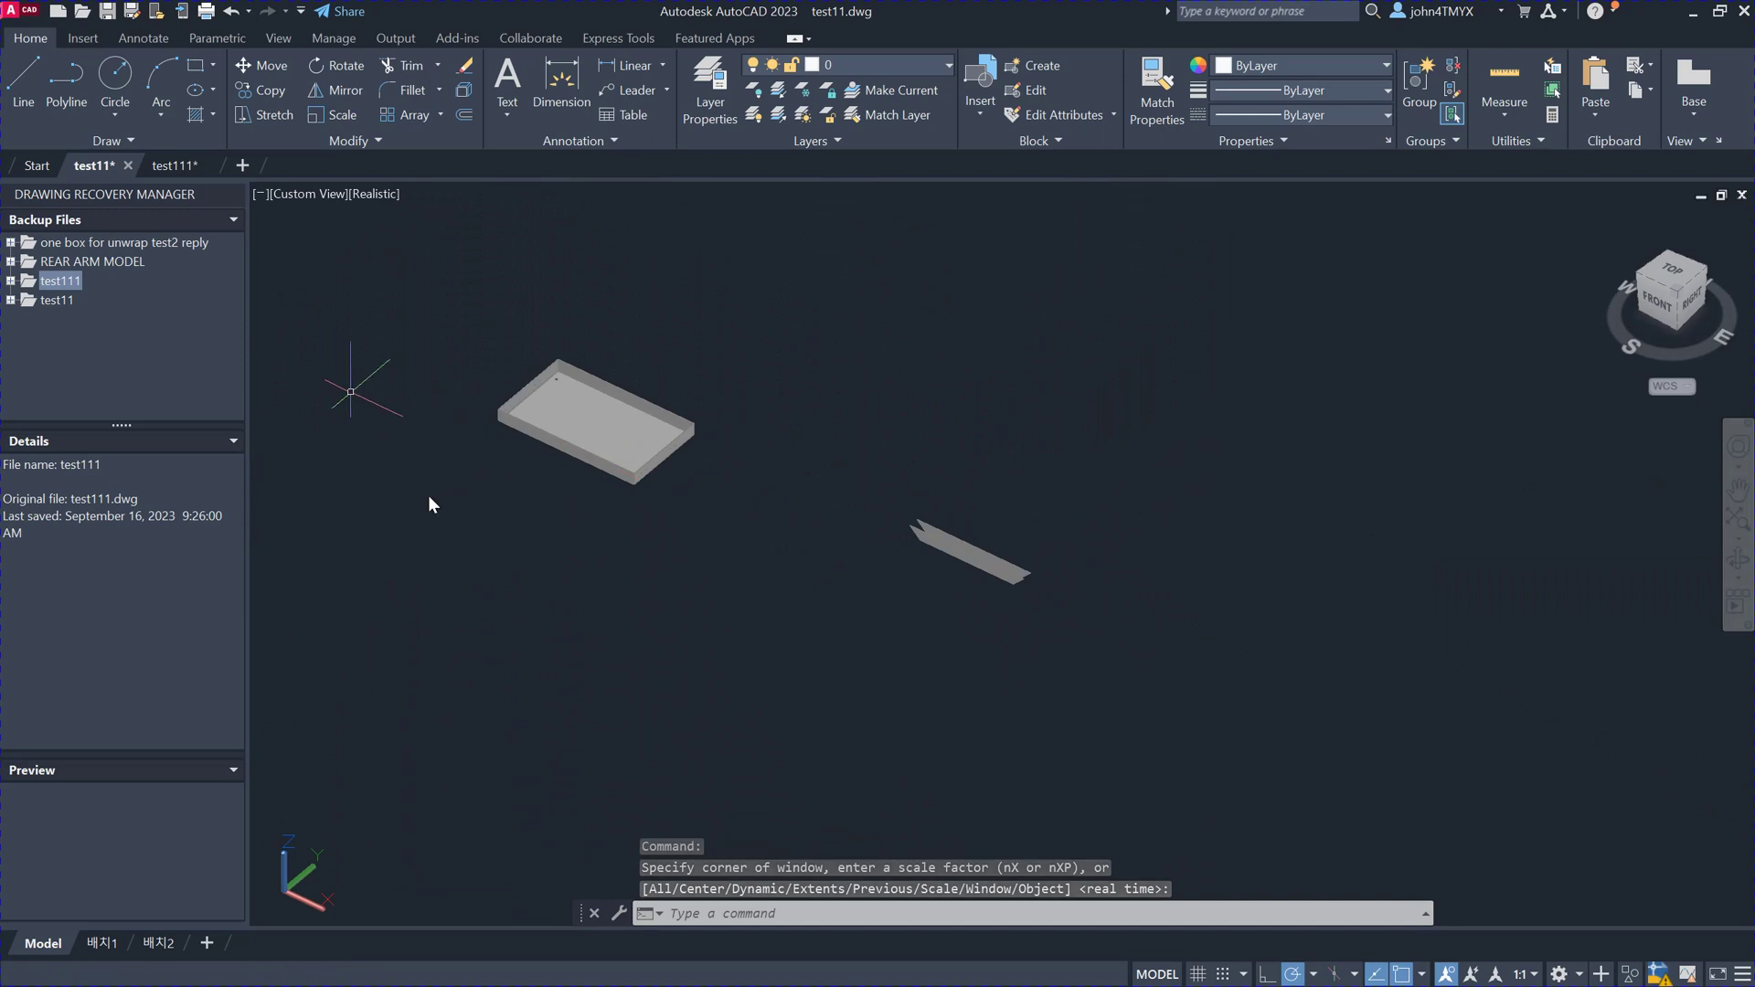
Step: Run EXPLODE on the tray solid to split it into separate face pieces
click(772, 876)
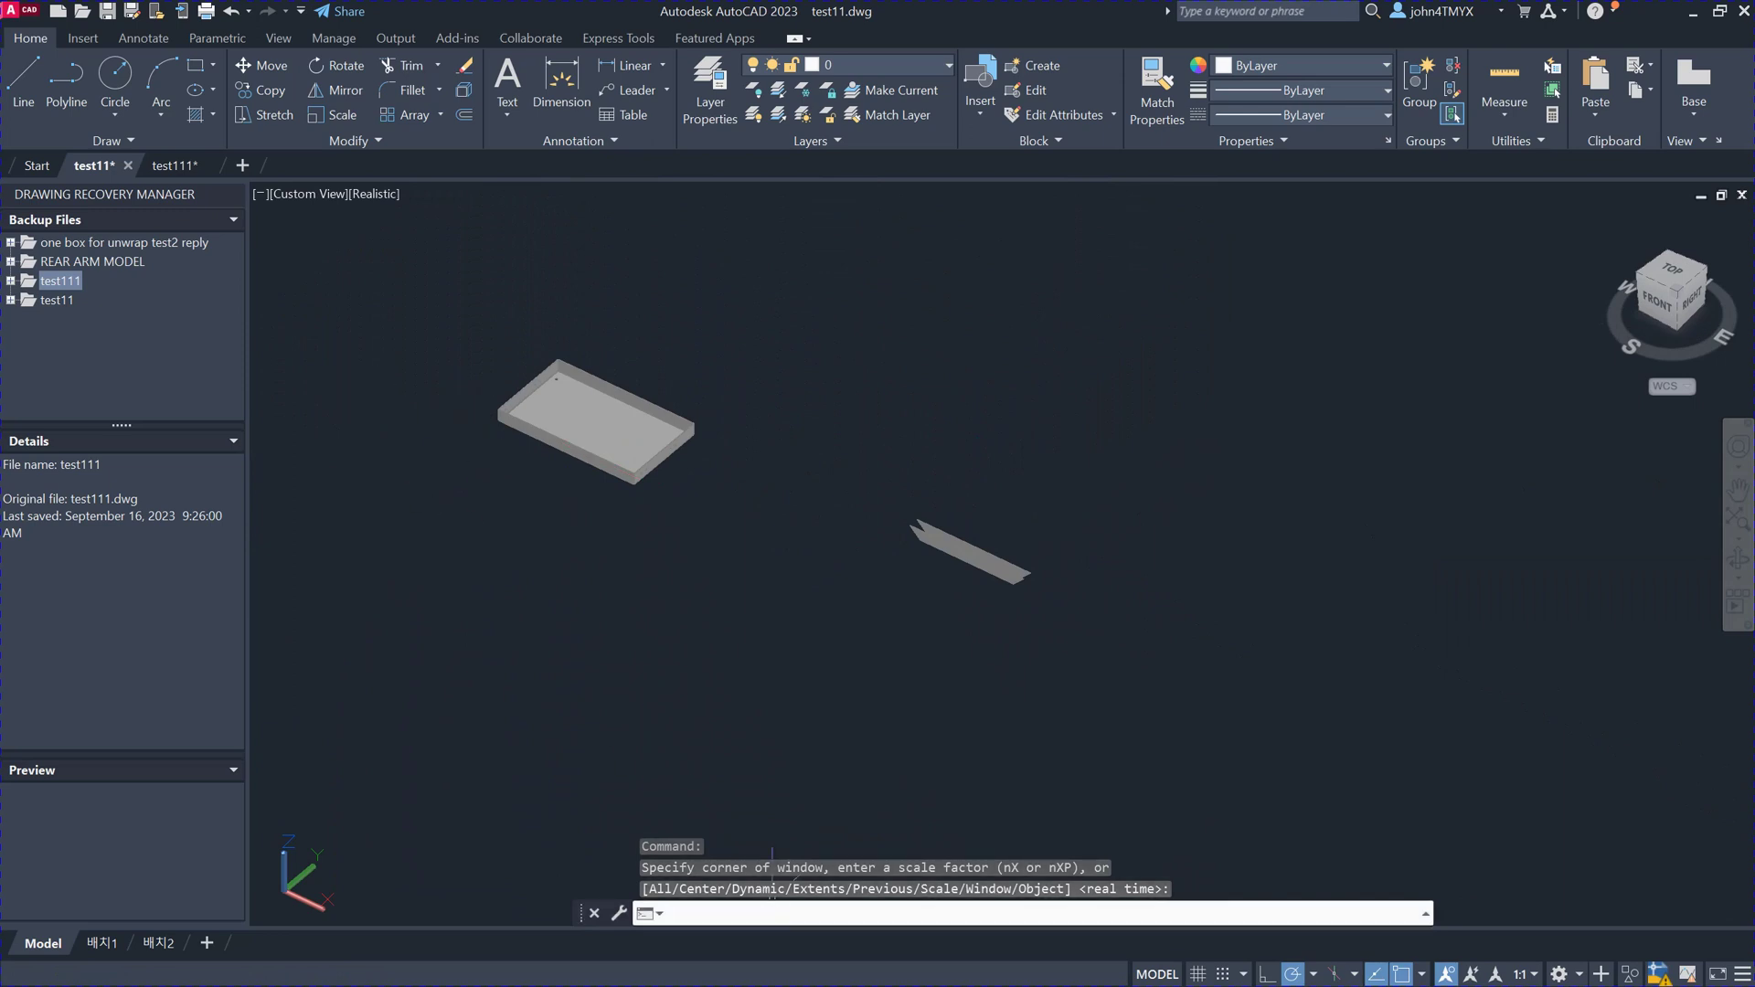
text(explode)
key(Return)
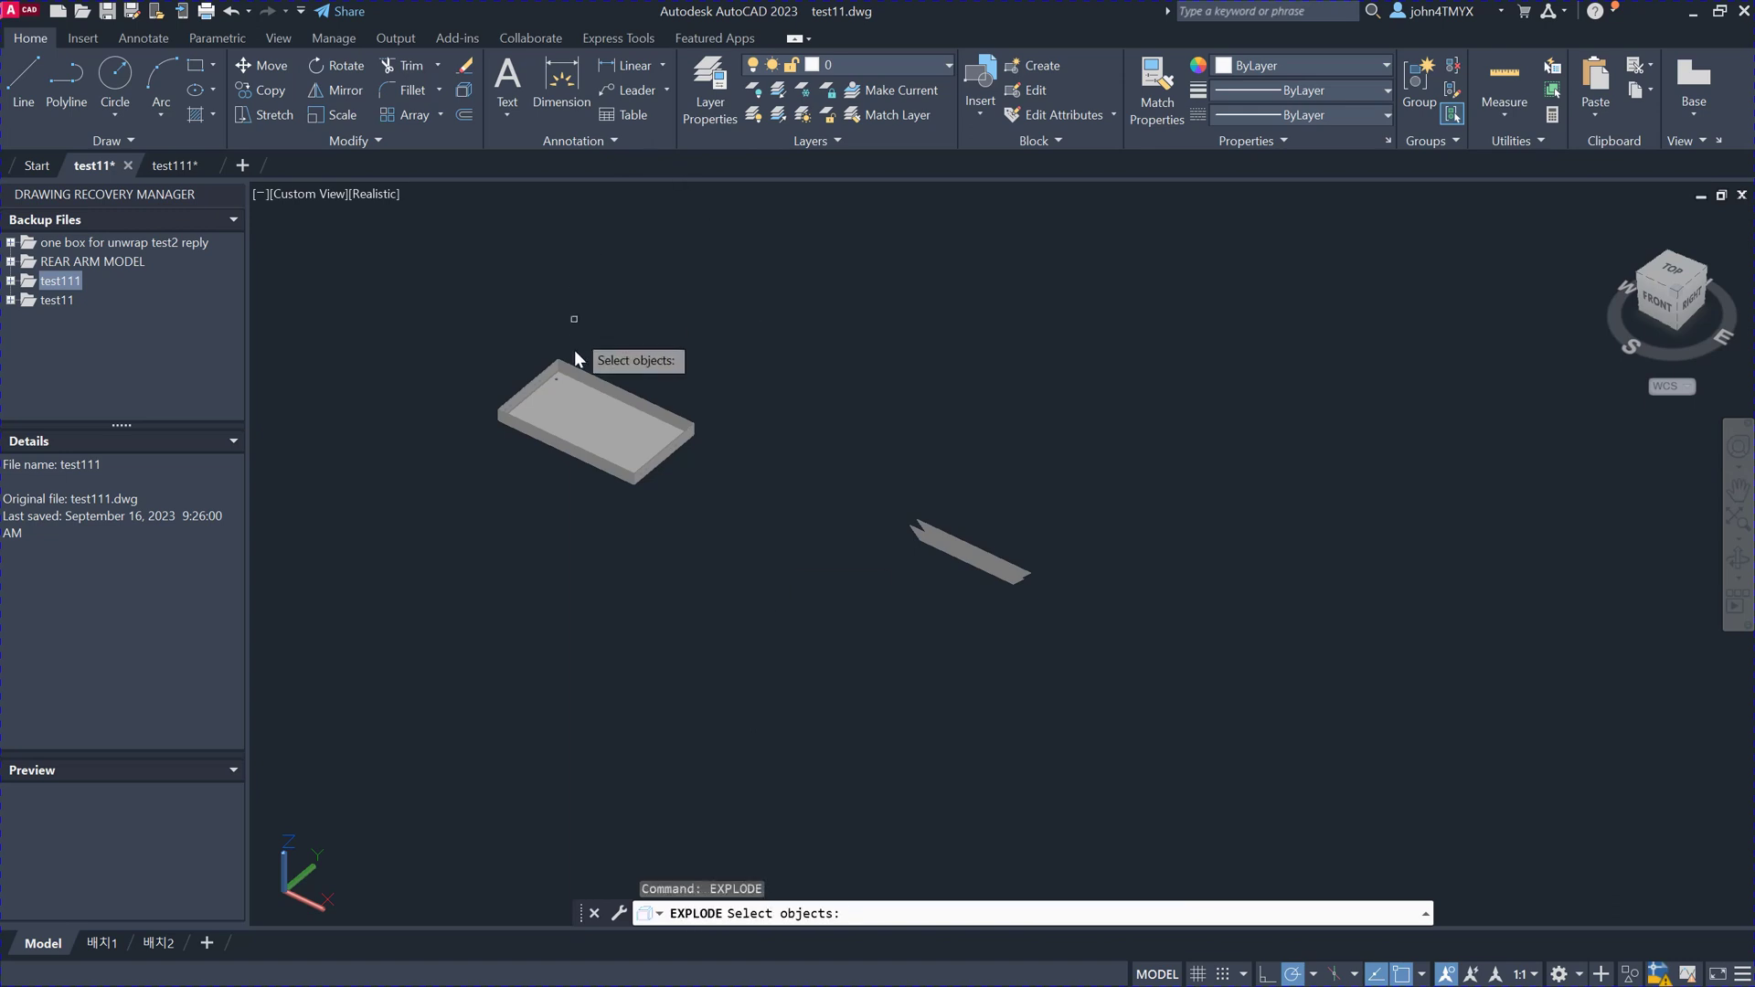
click(574, 428)
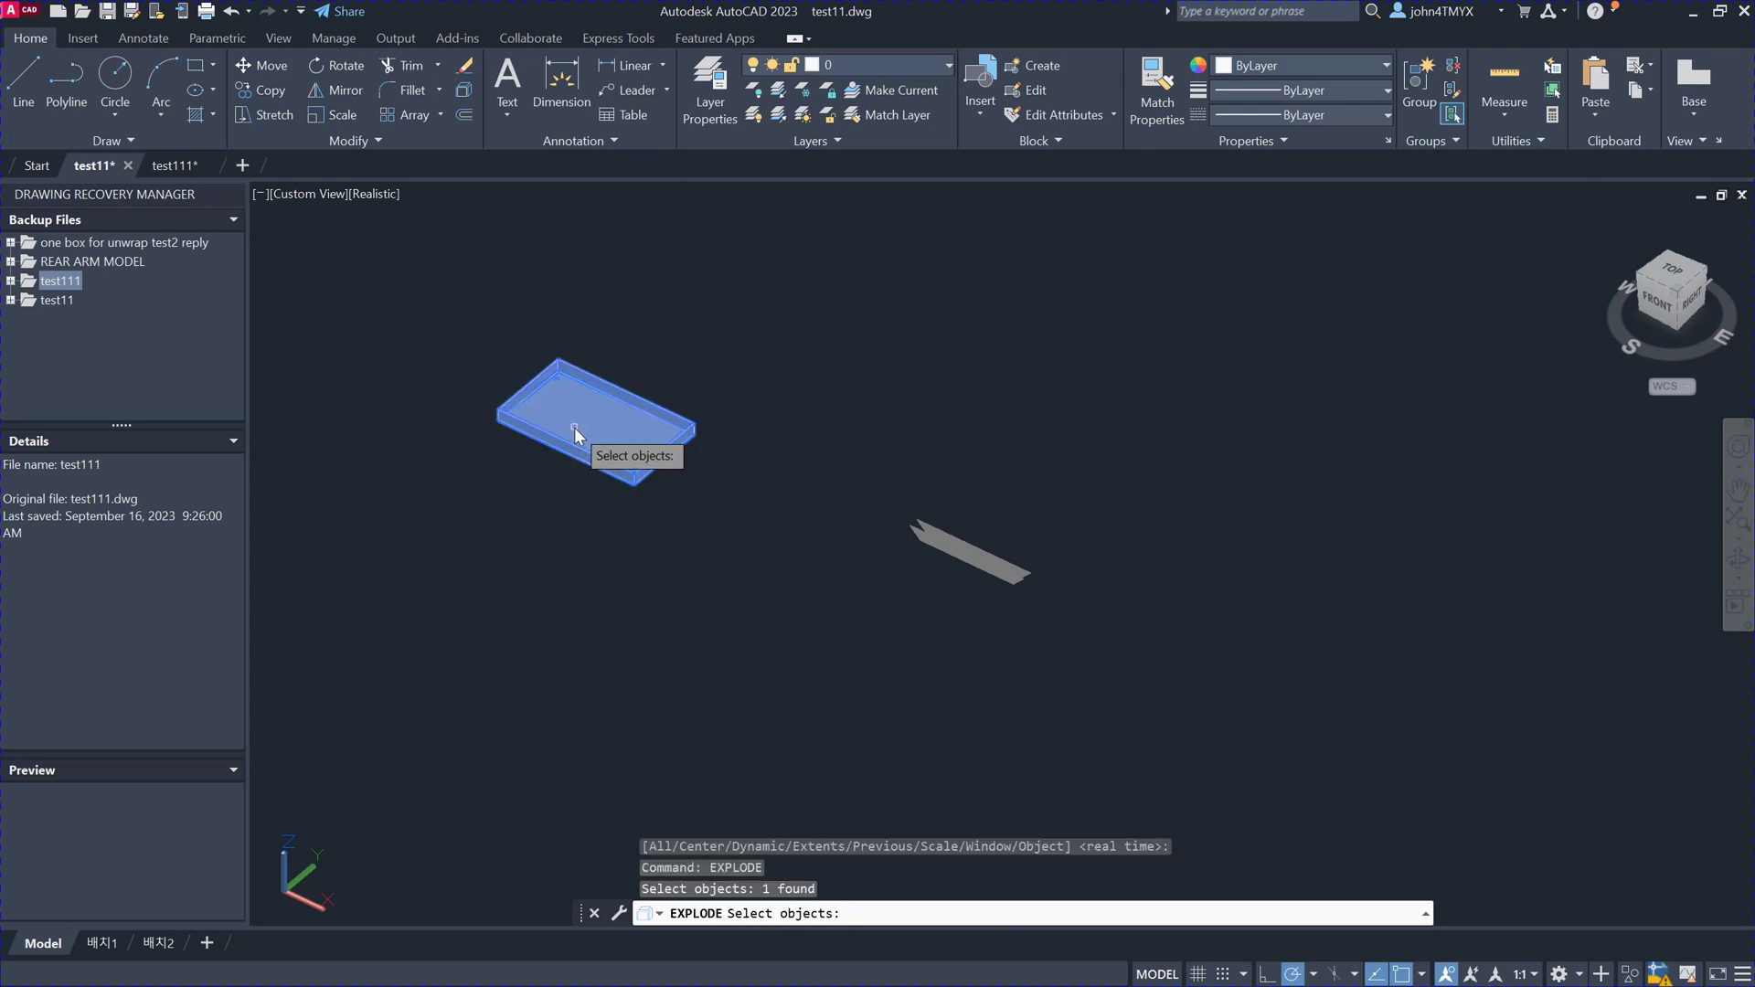
key(Return)
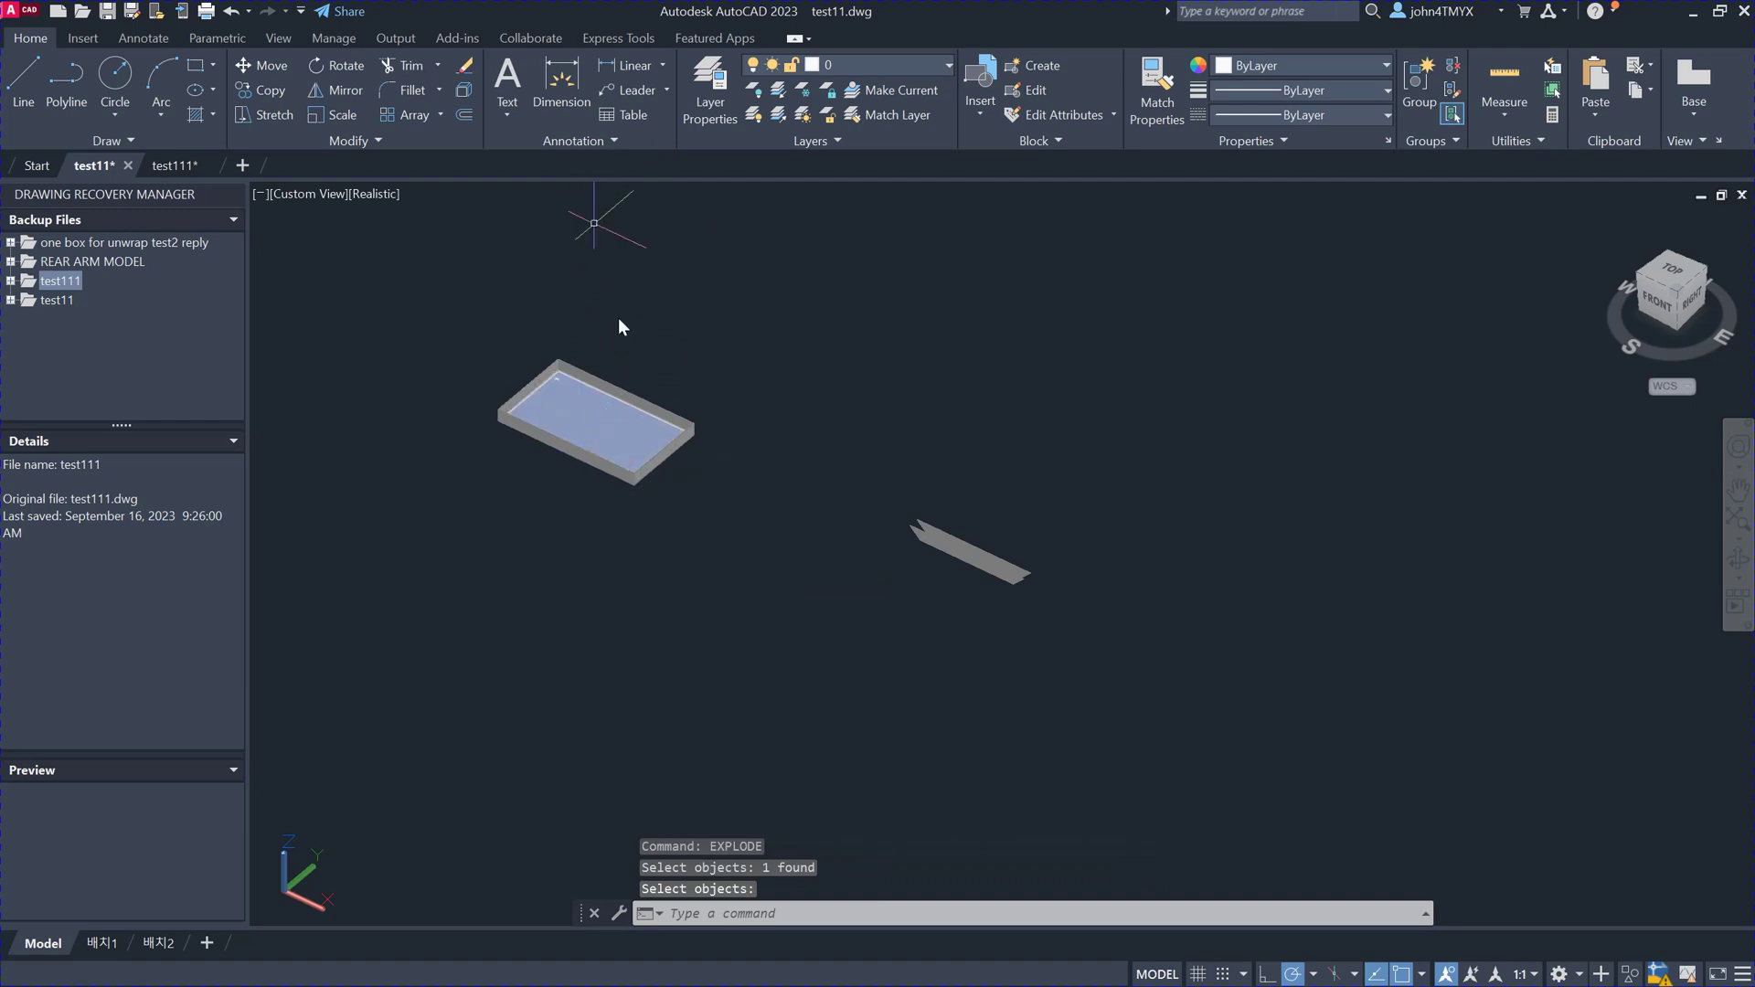
click(759, 914)
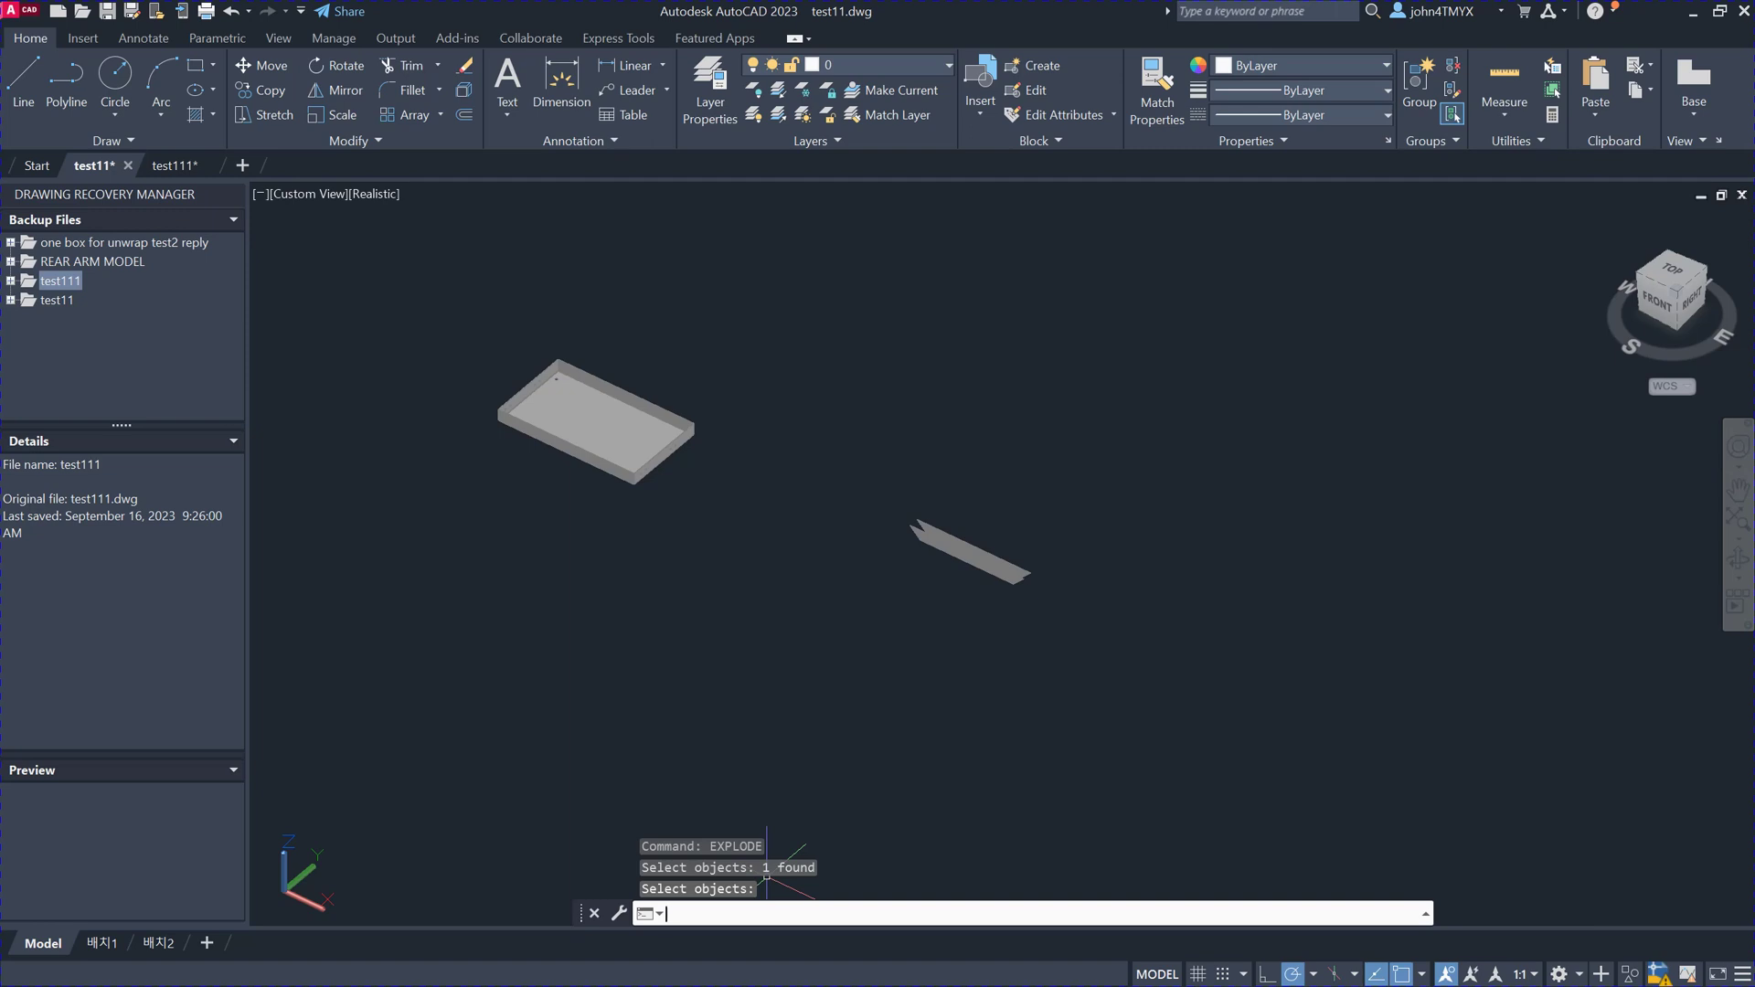
Step: Run SUNROLL on the tray, picking its top face and window-selecting all 56 surfaces
text(SUNRO1)
key(Return)
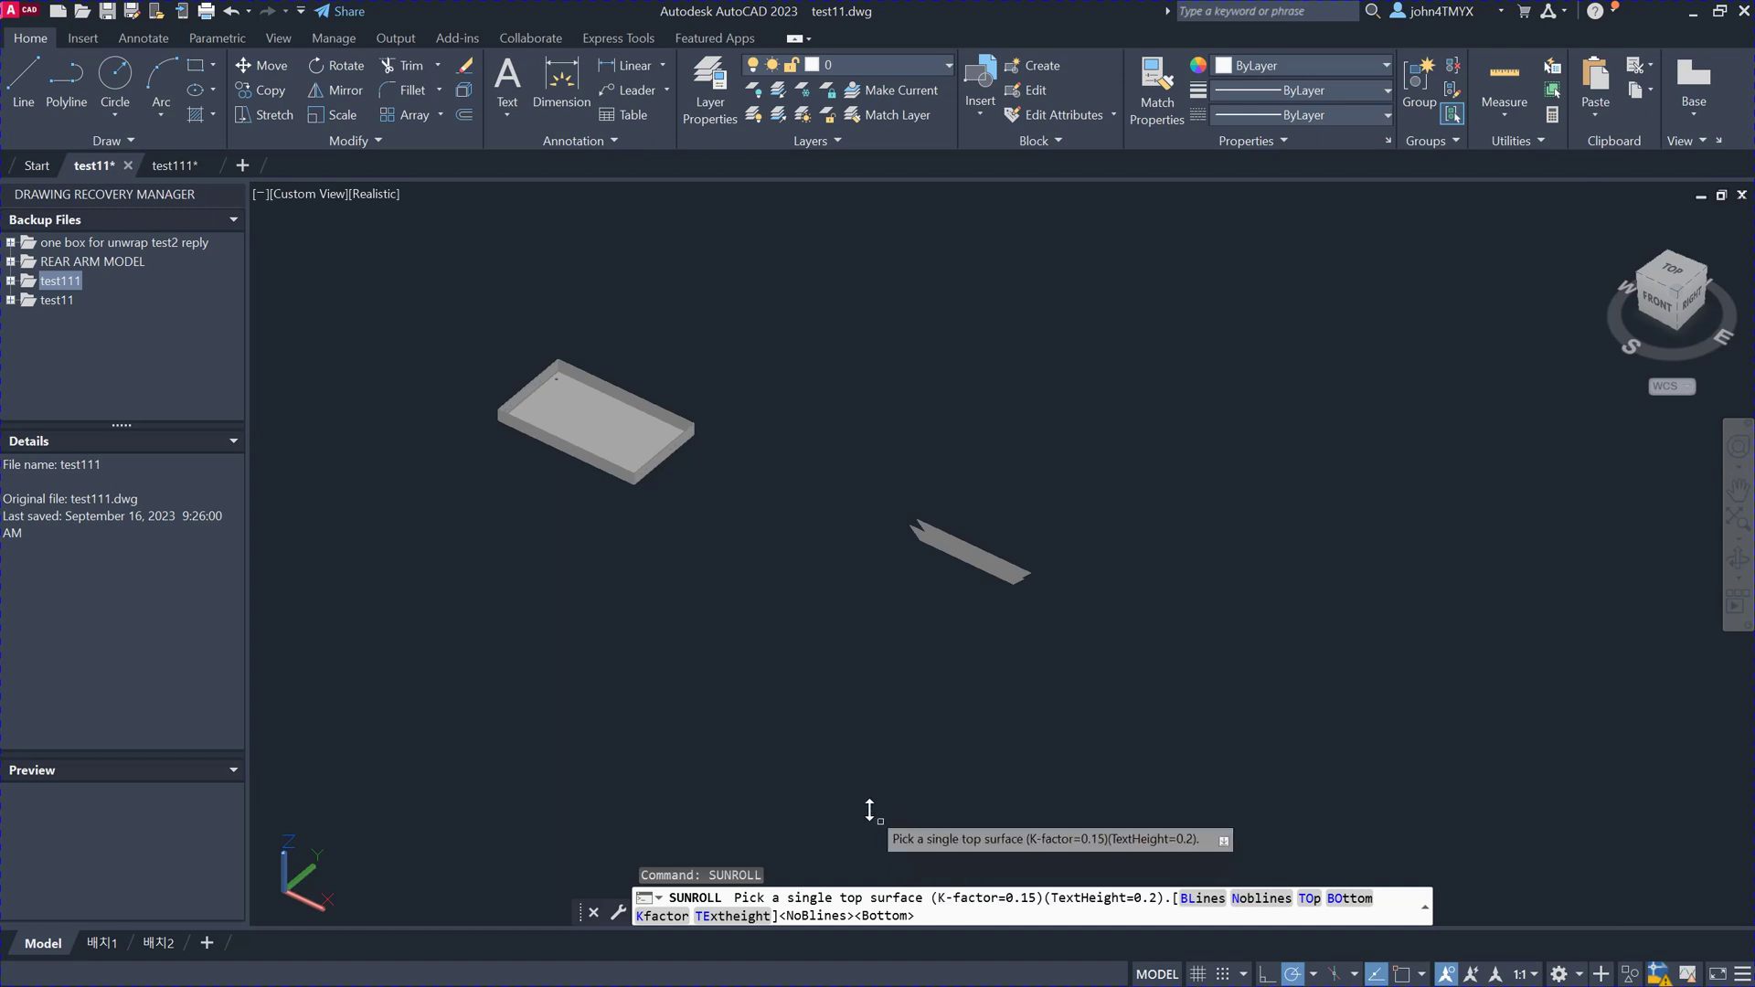
click(613, 430)
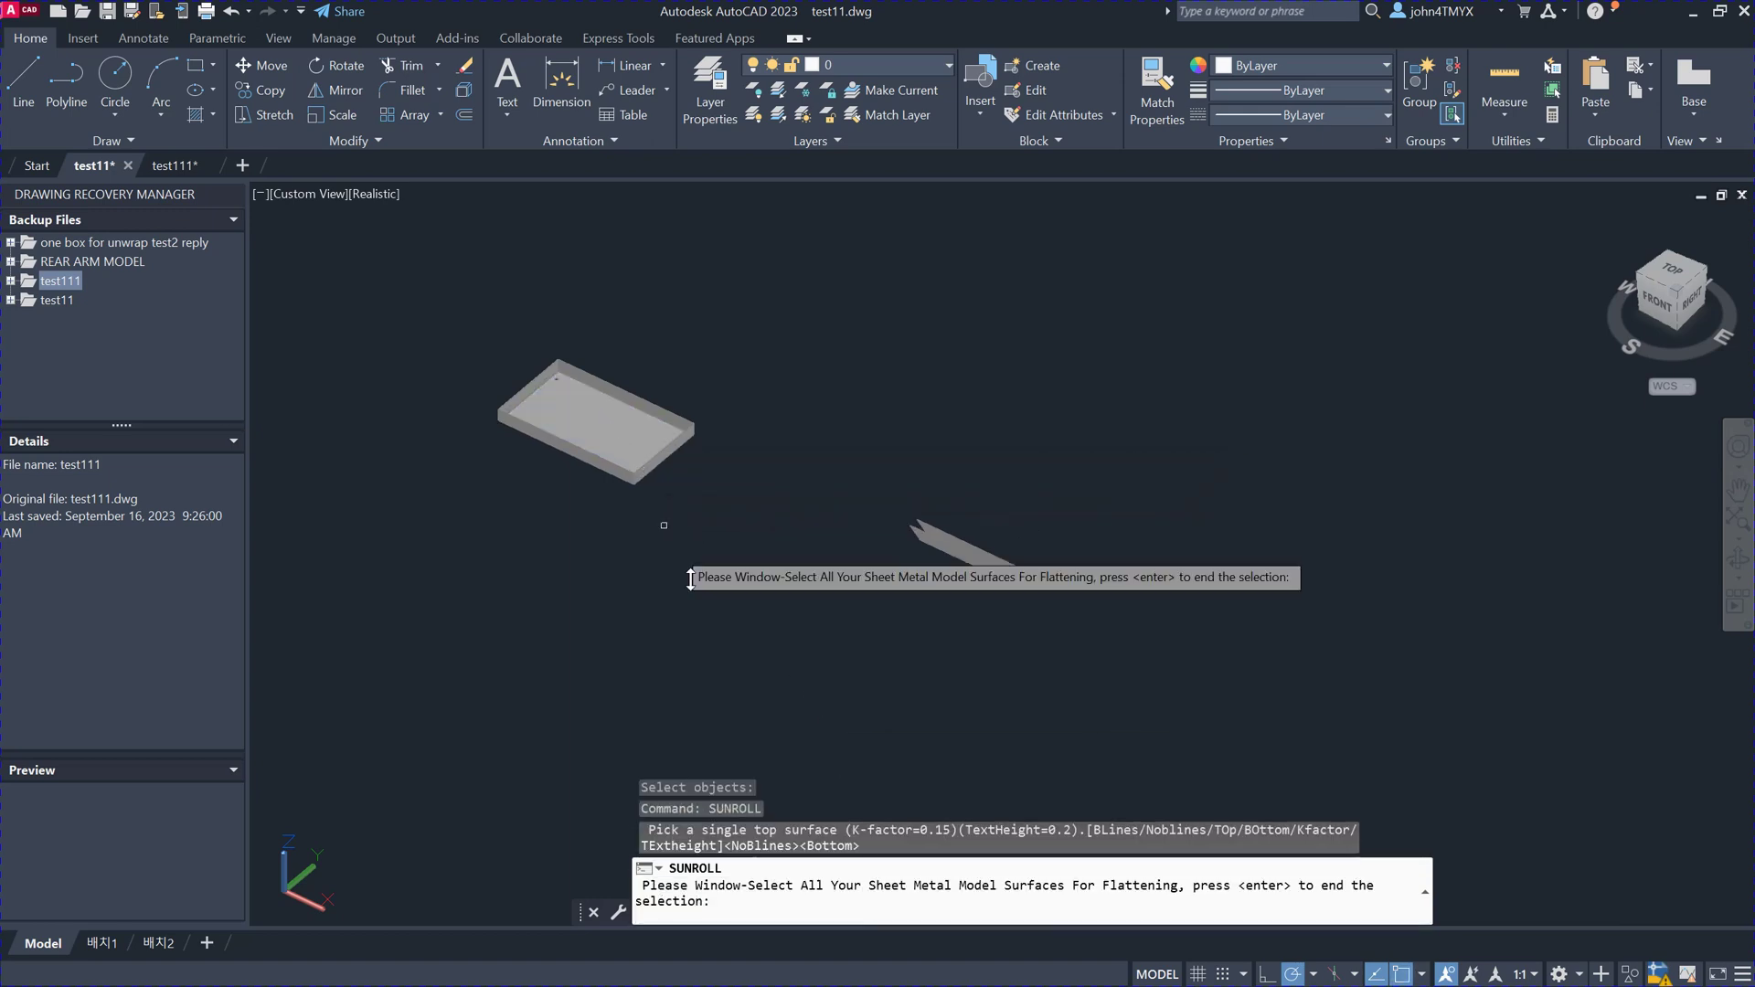
click(771, 537)
click(423, 302)
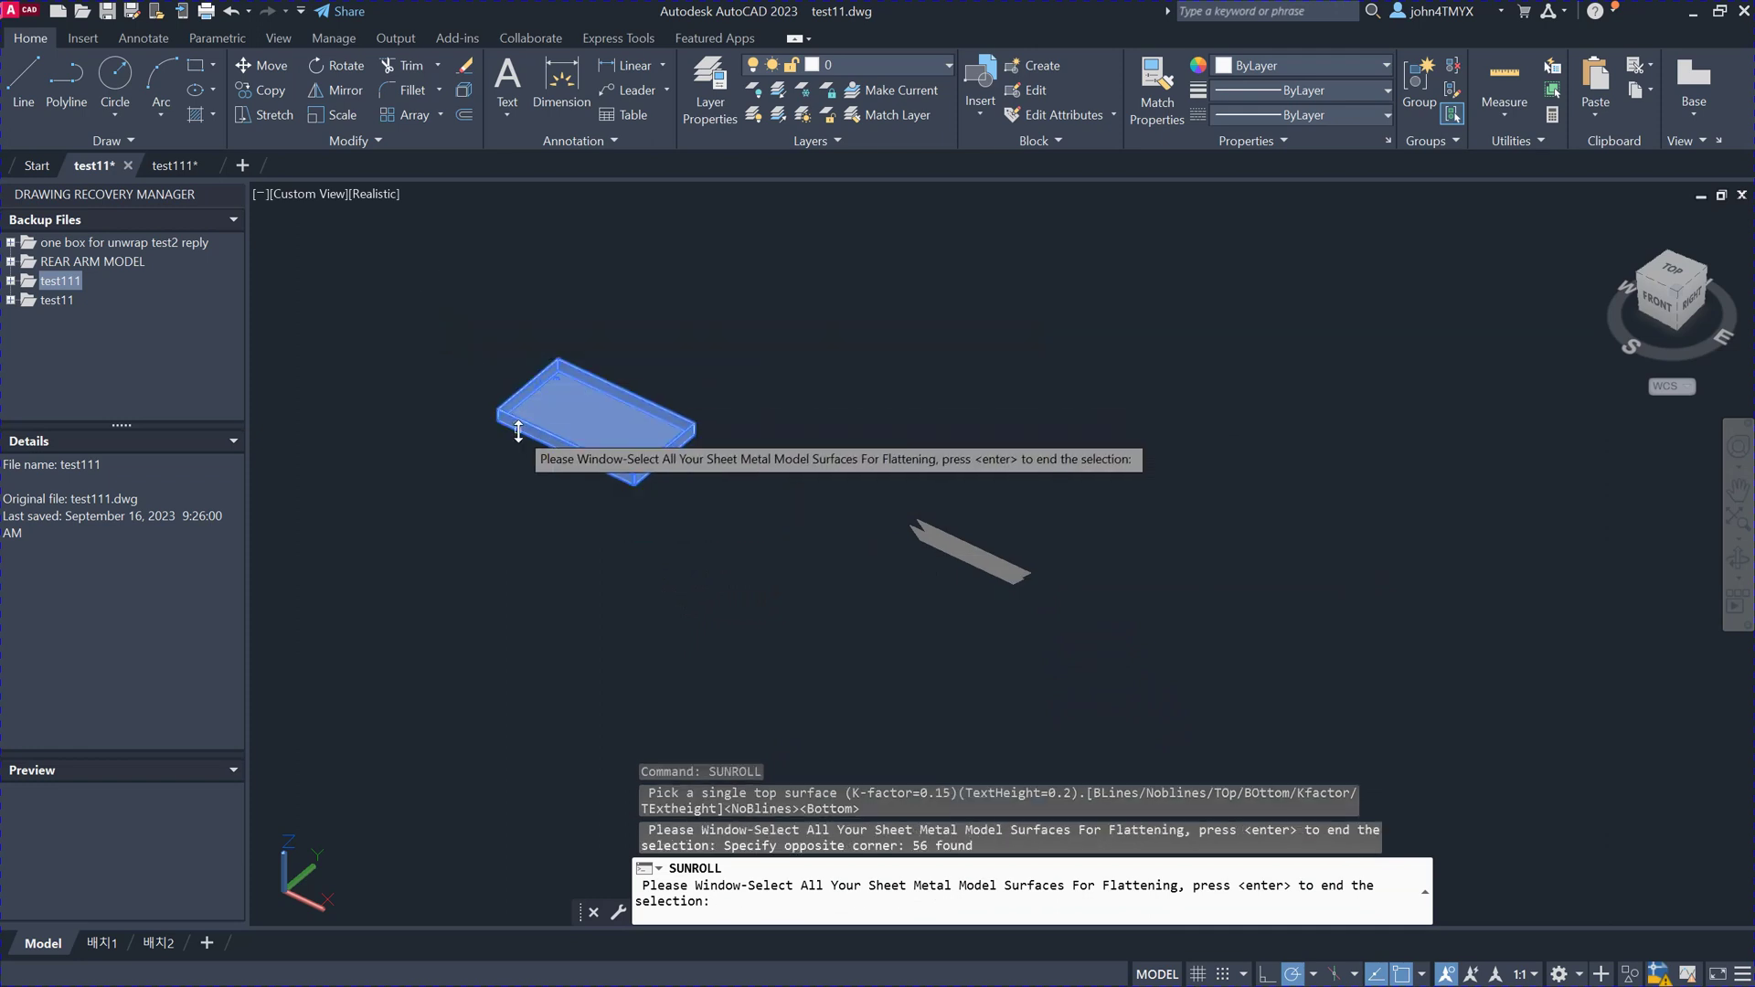
key(Return)
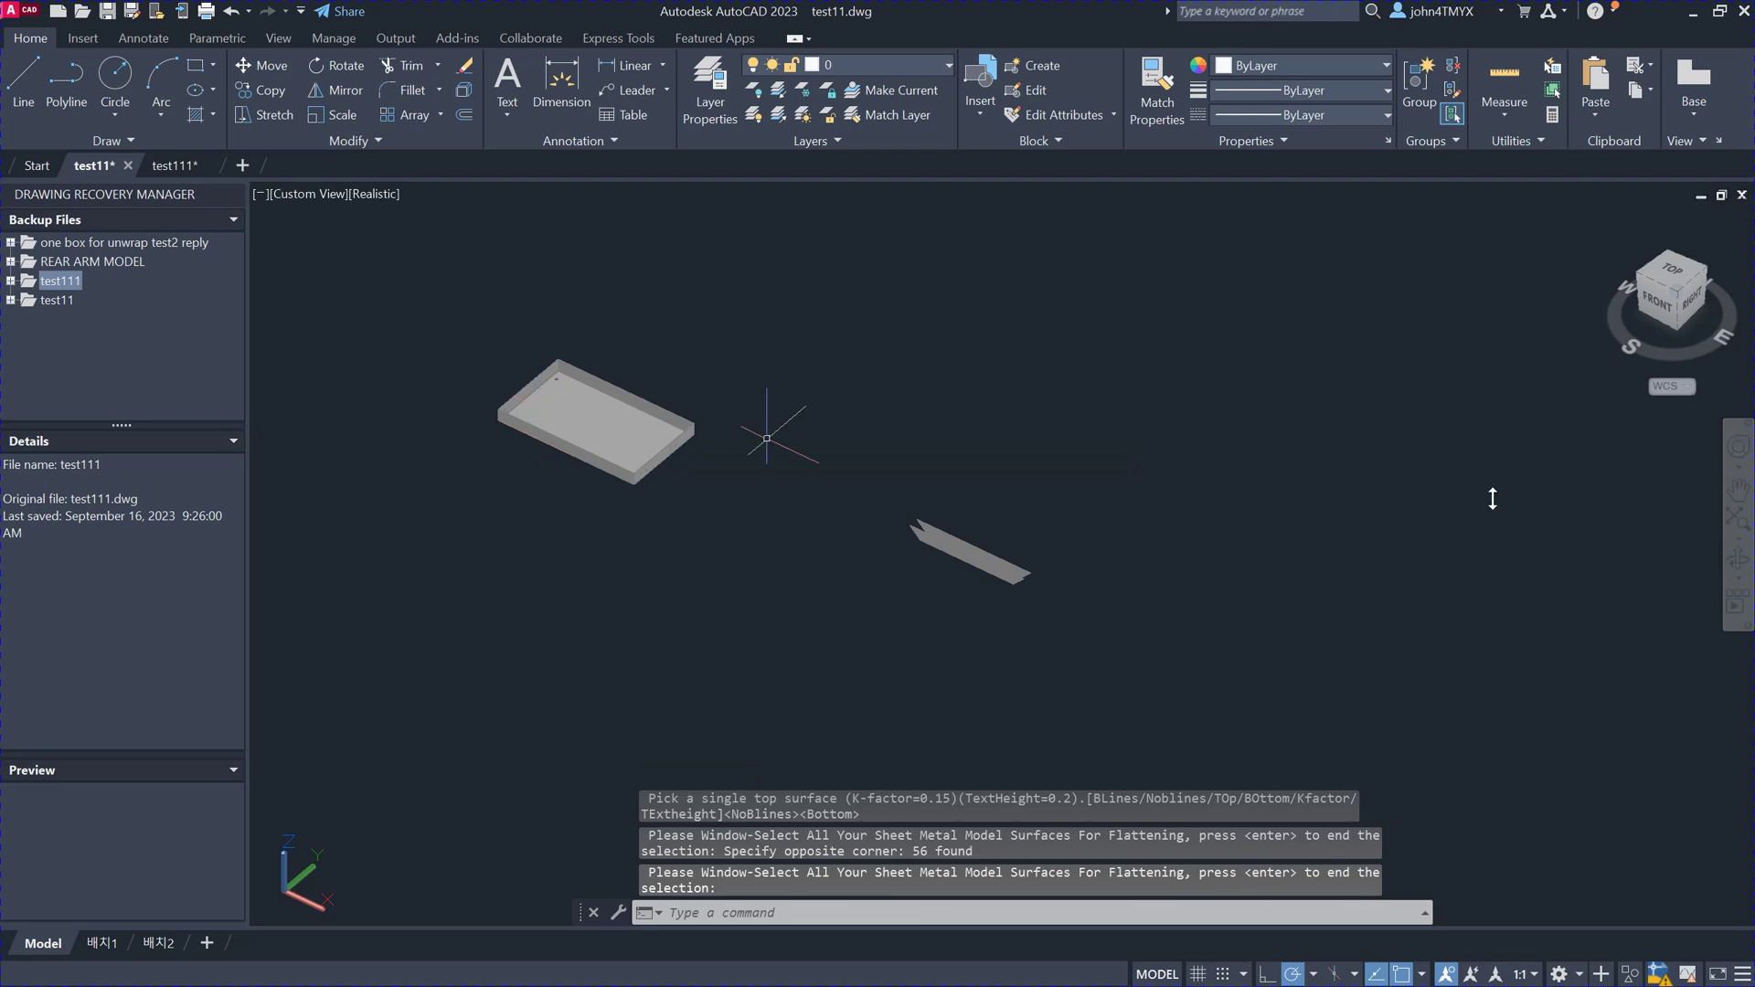
Step: Zoom extents and pan to centre the tray's flat pattern with its holes and red fold lines
click(1738, 519)
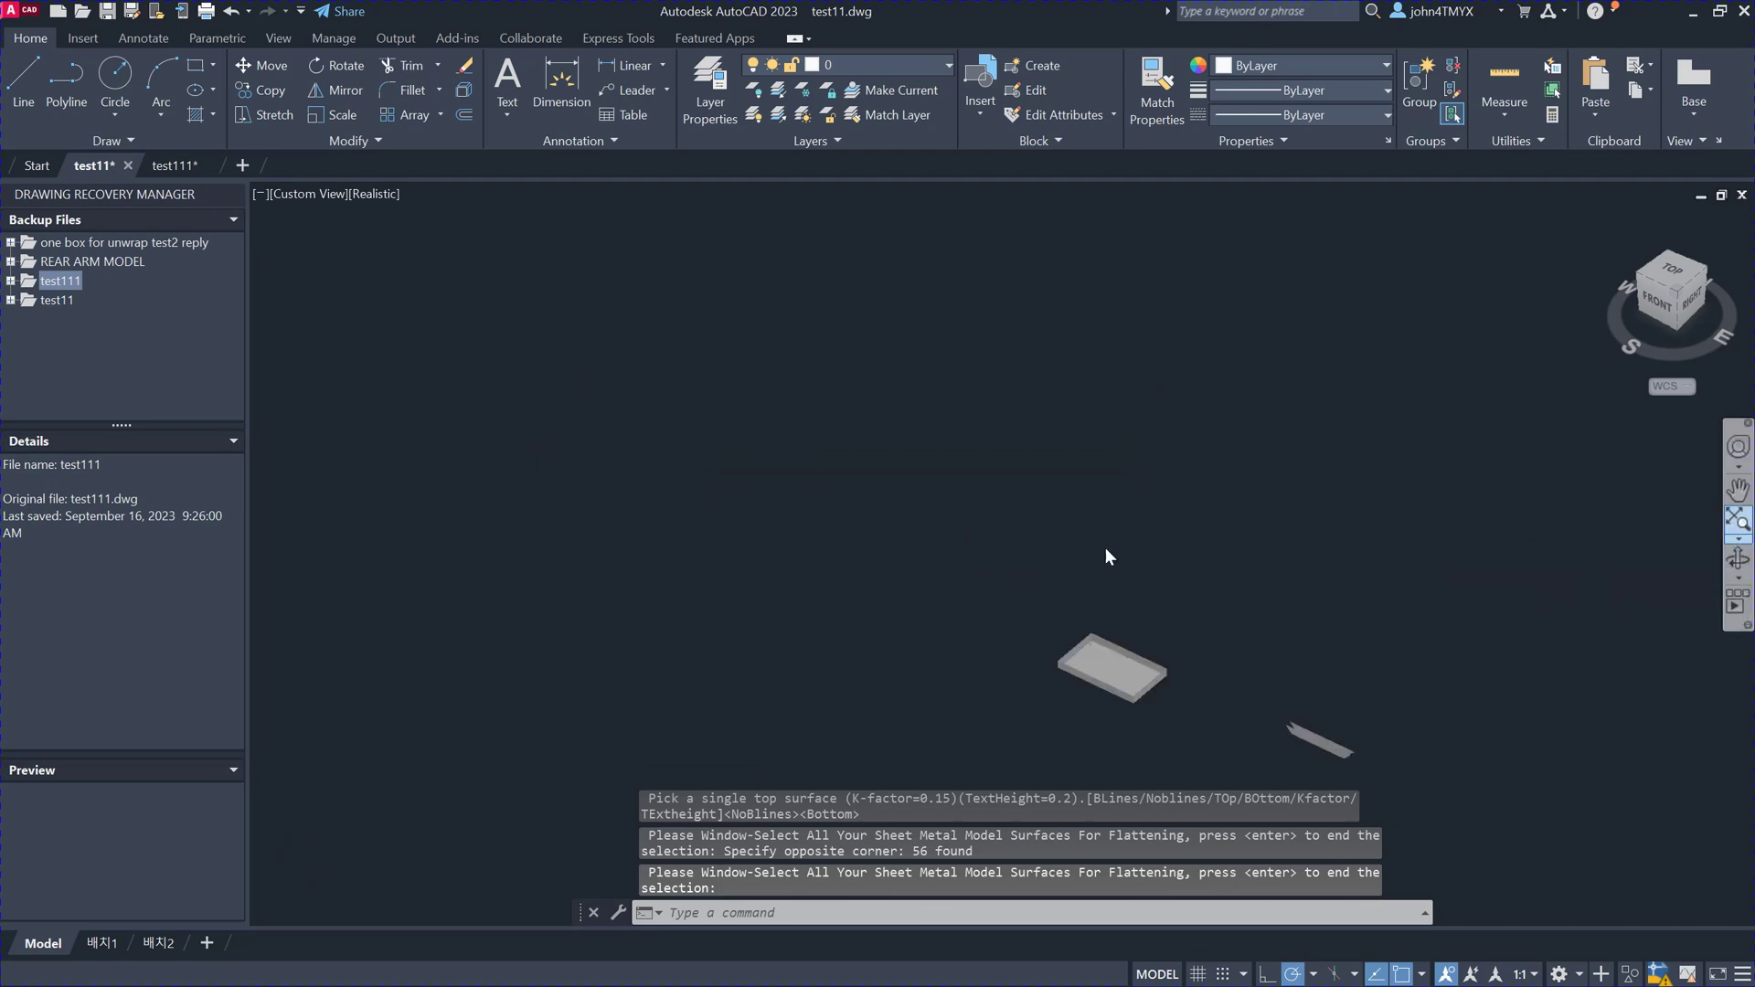
scroll(364, 192, up, 10)
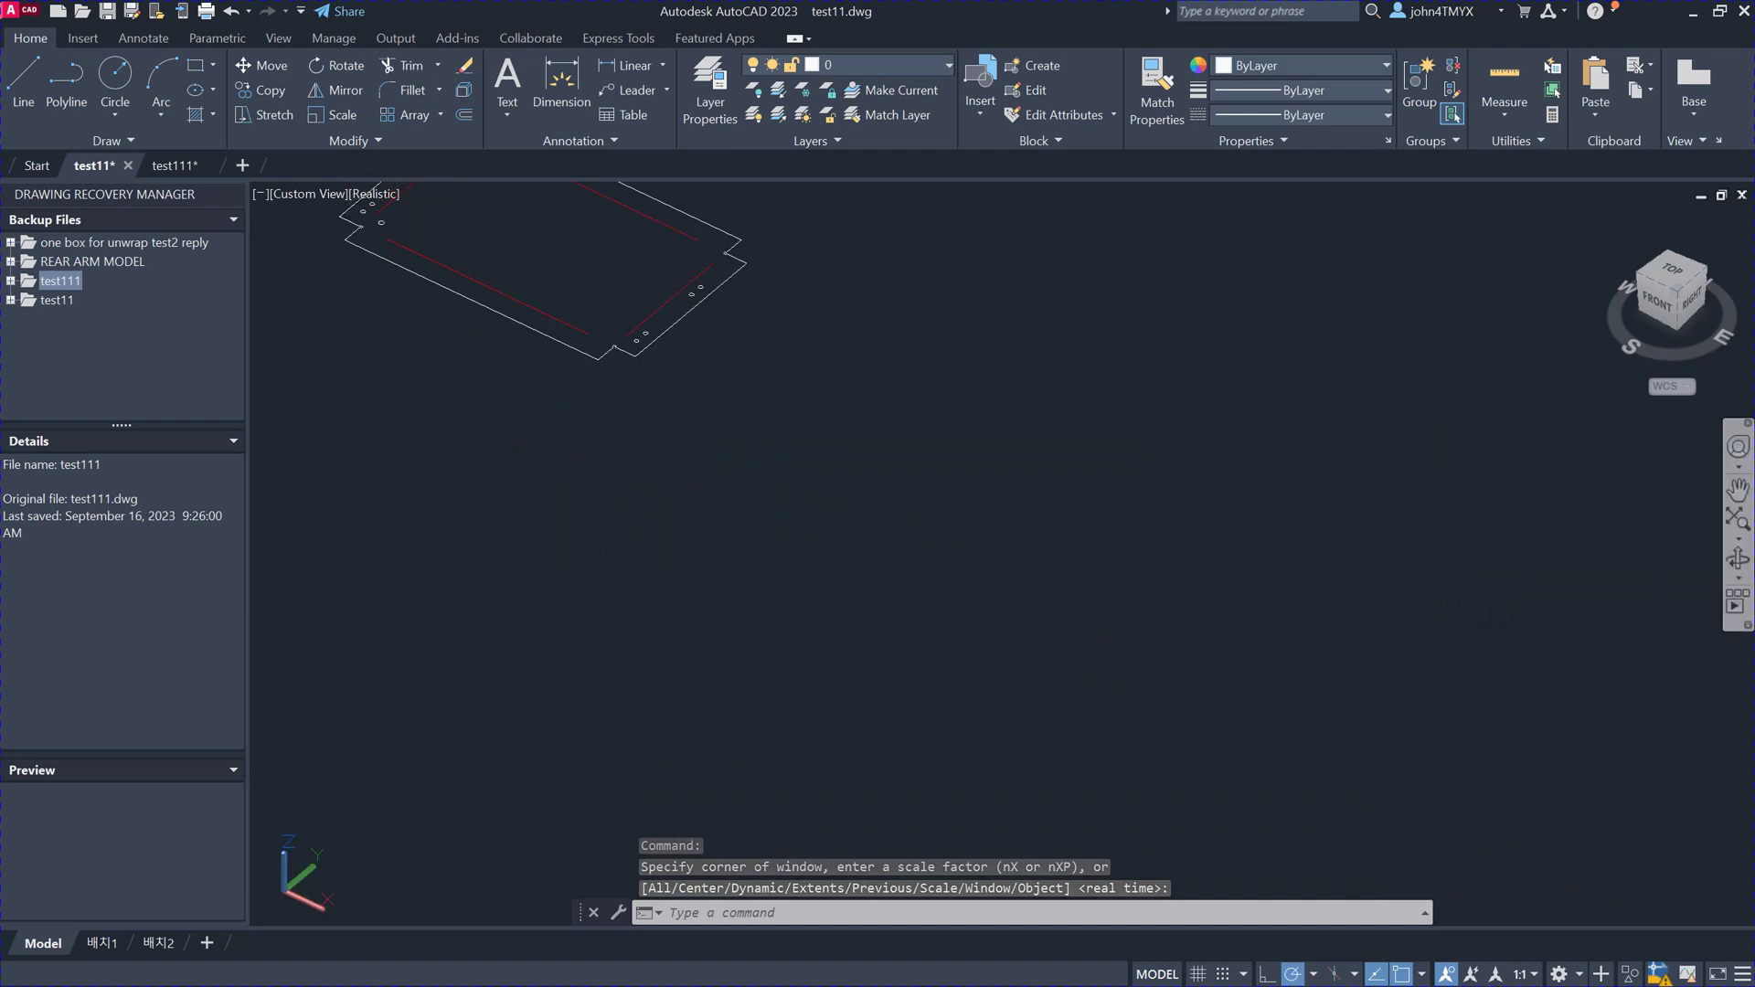
click(1738, 489)
drag(843, 360, 1100, 759)
scroll(910, 622, up, 2)
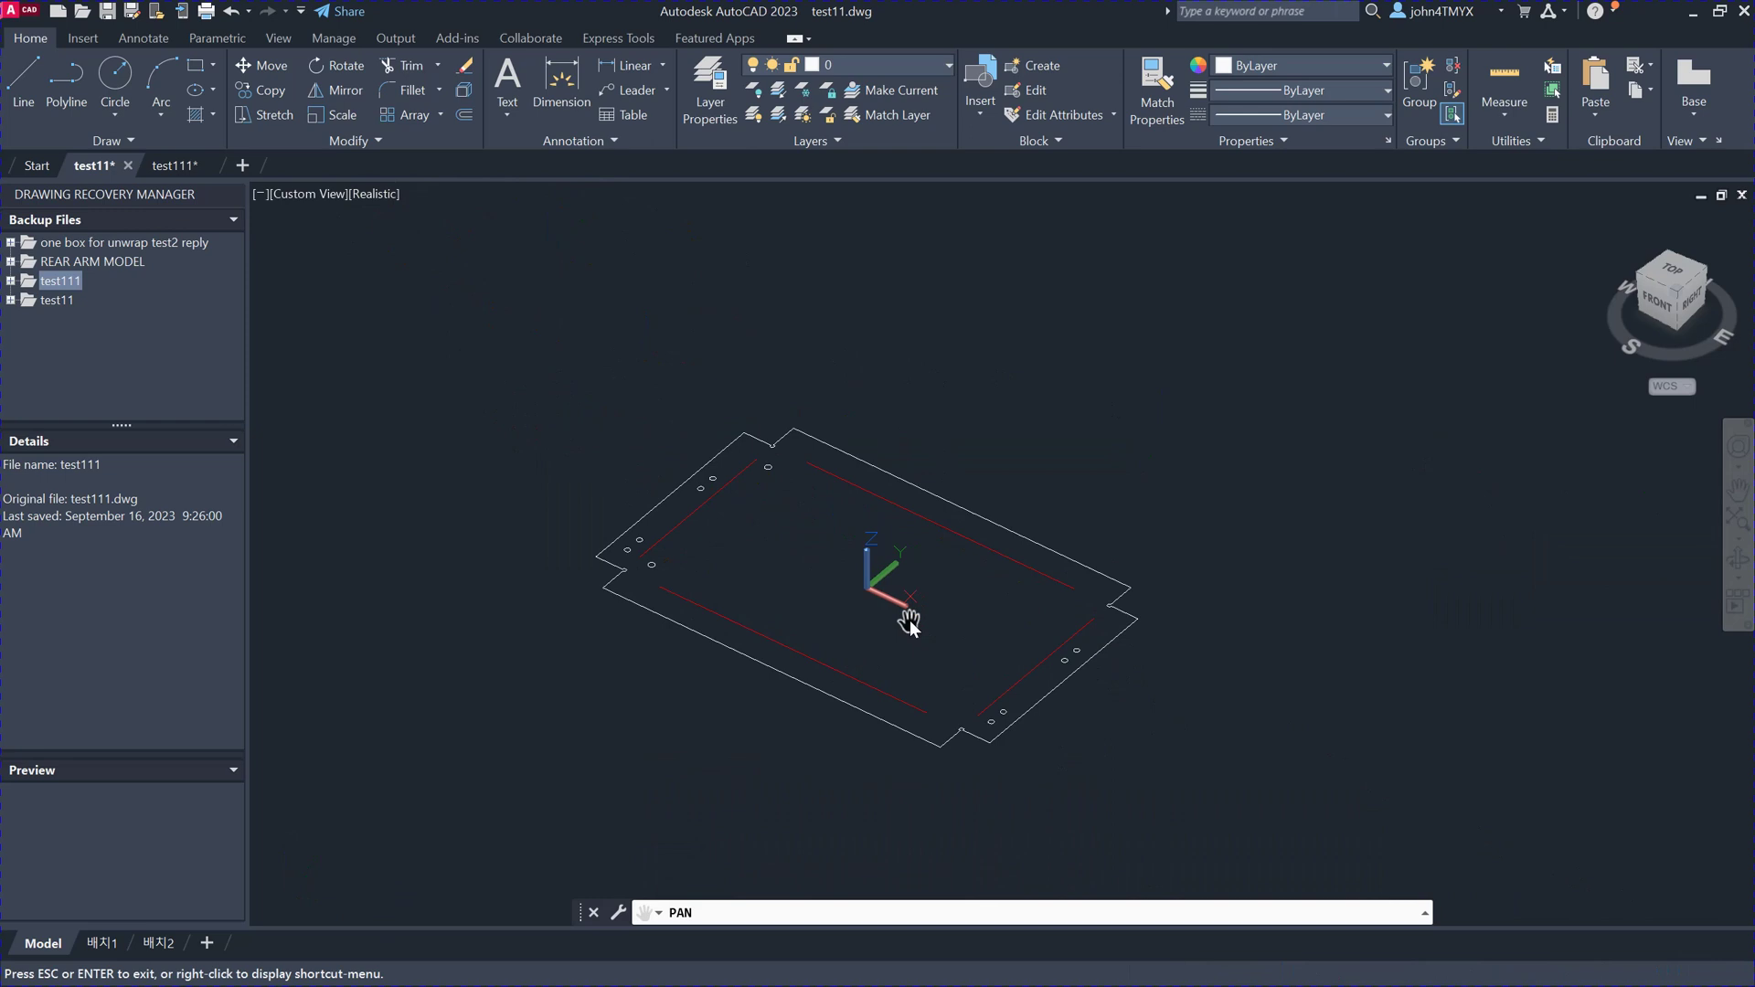
scroll(910, 624, up, 2)
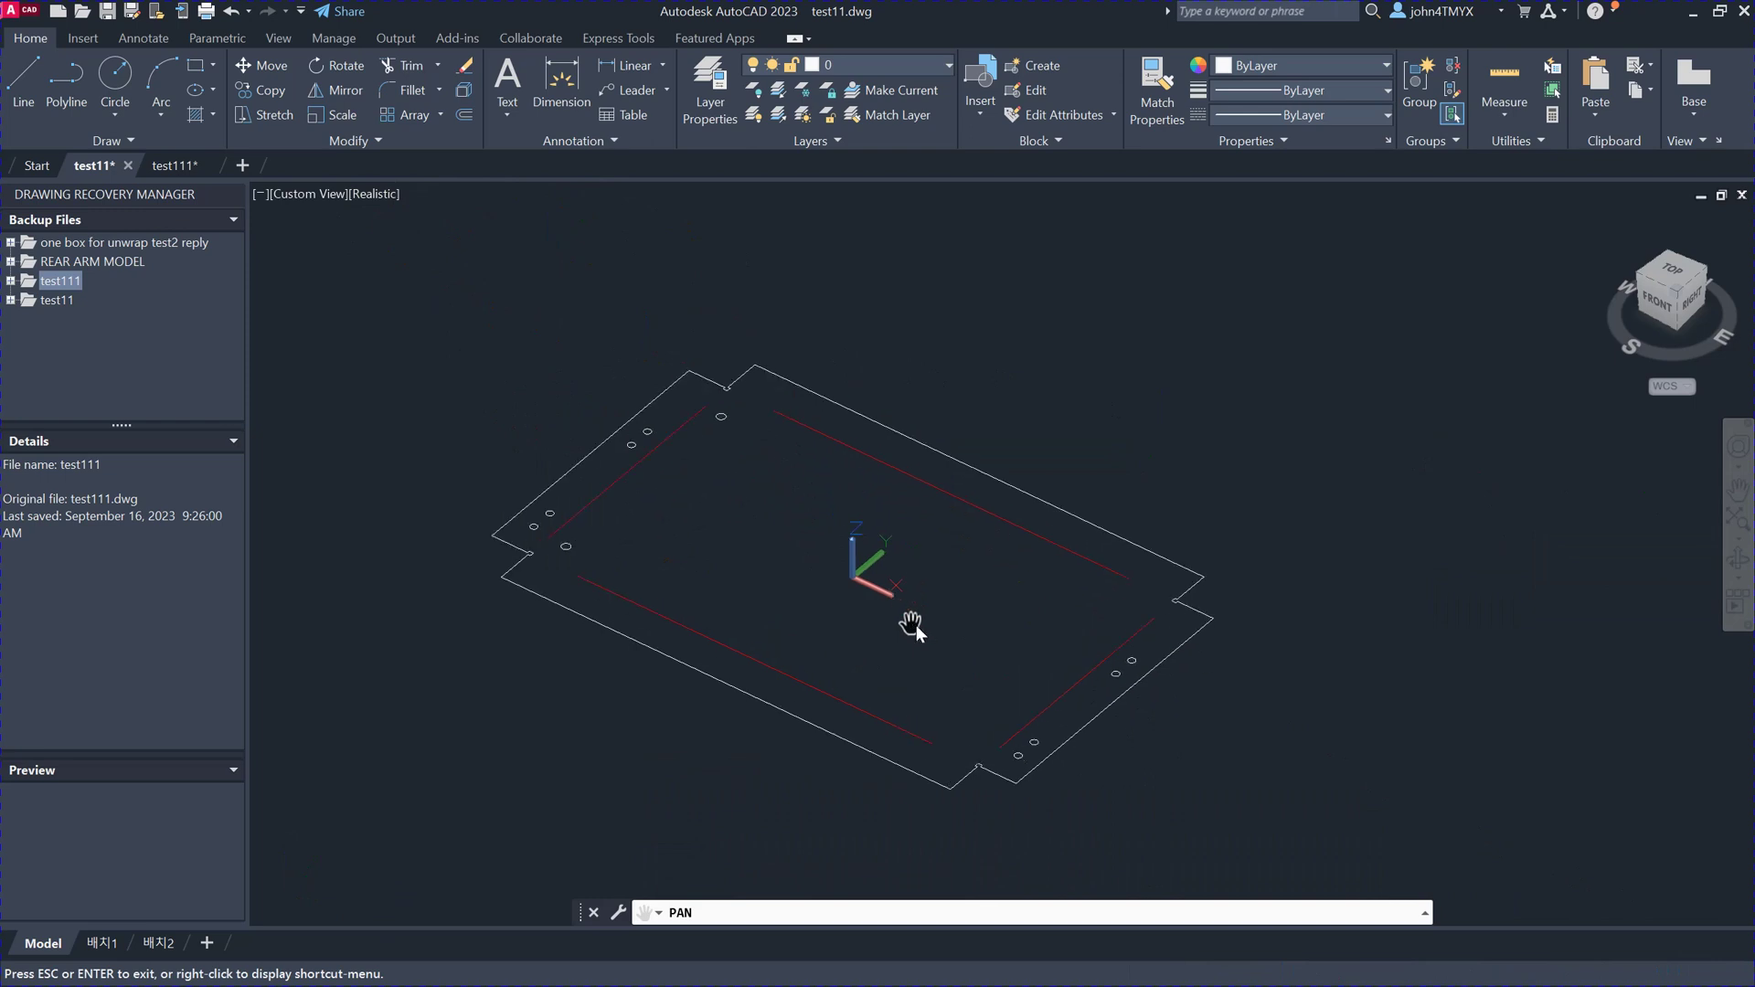
scroll(982, 720, down, 1)
scroll(982, 721, up, 2)
scroll(982, 720, down, 4)
scroll(982, 721, down, 1)
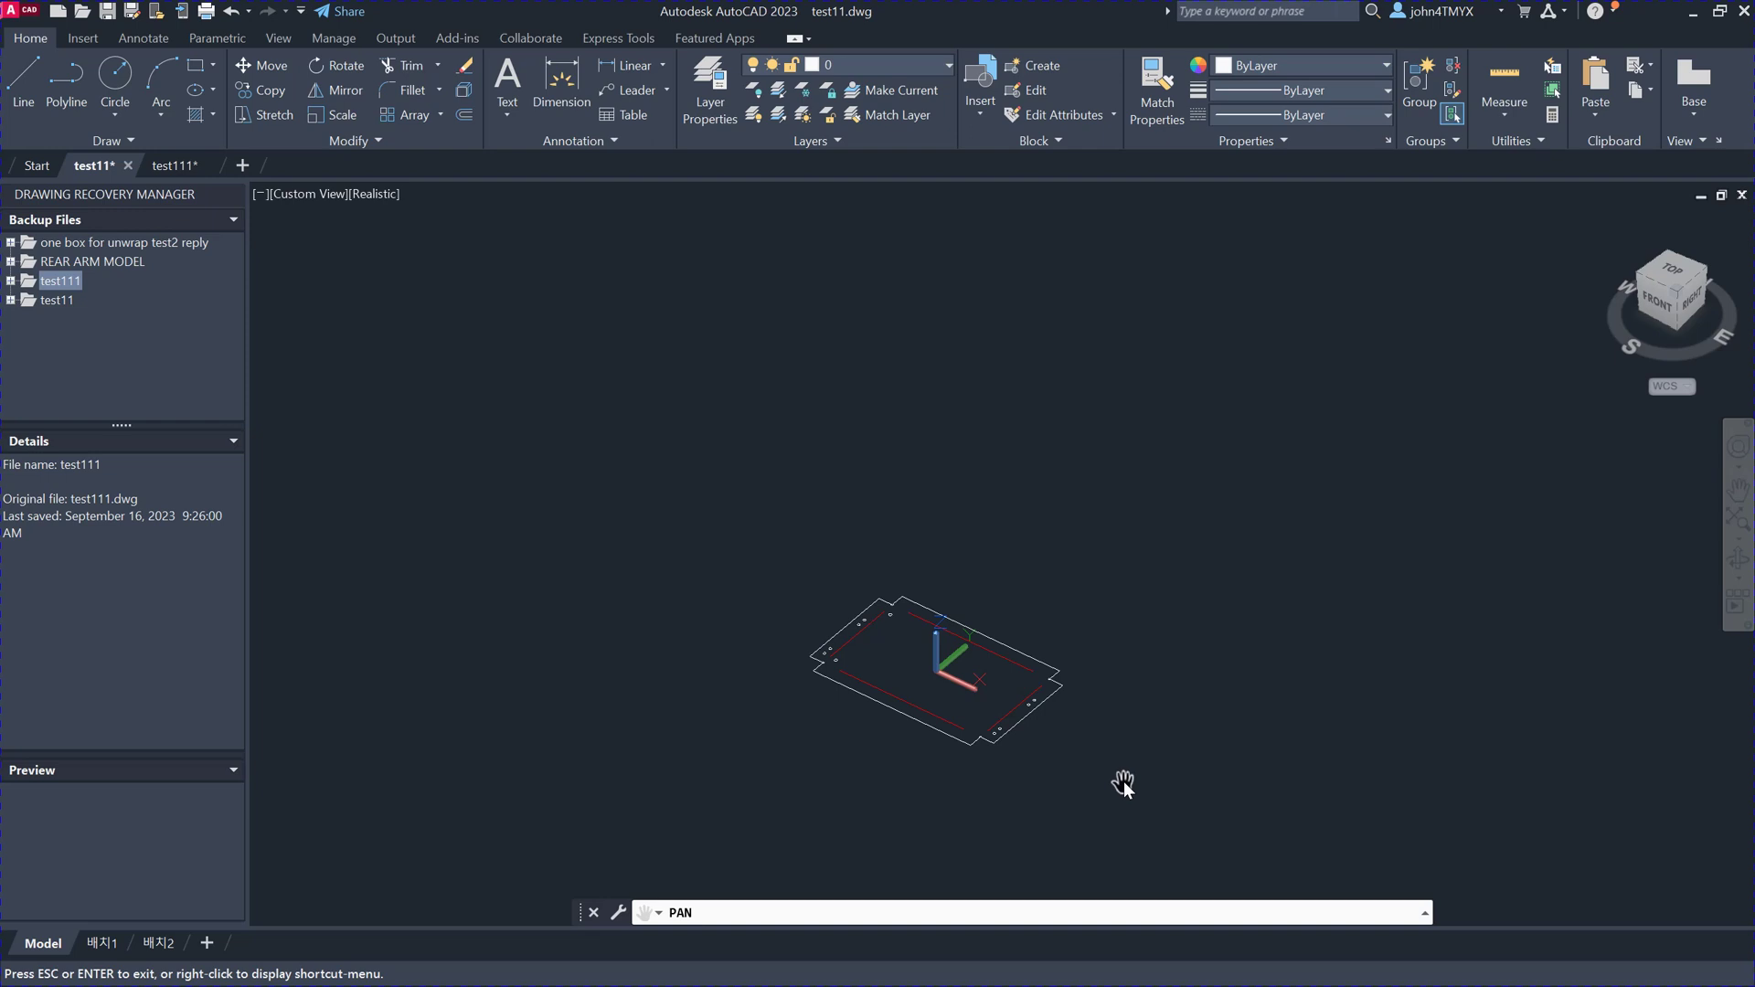
scroll(1124, 784, up, 3)
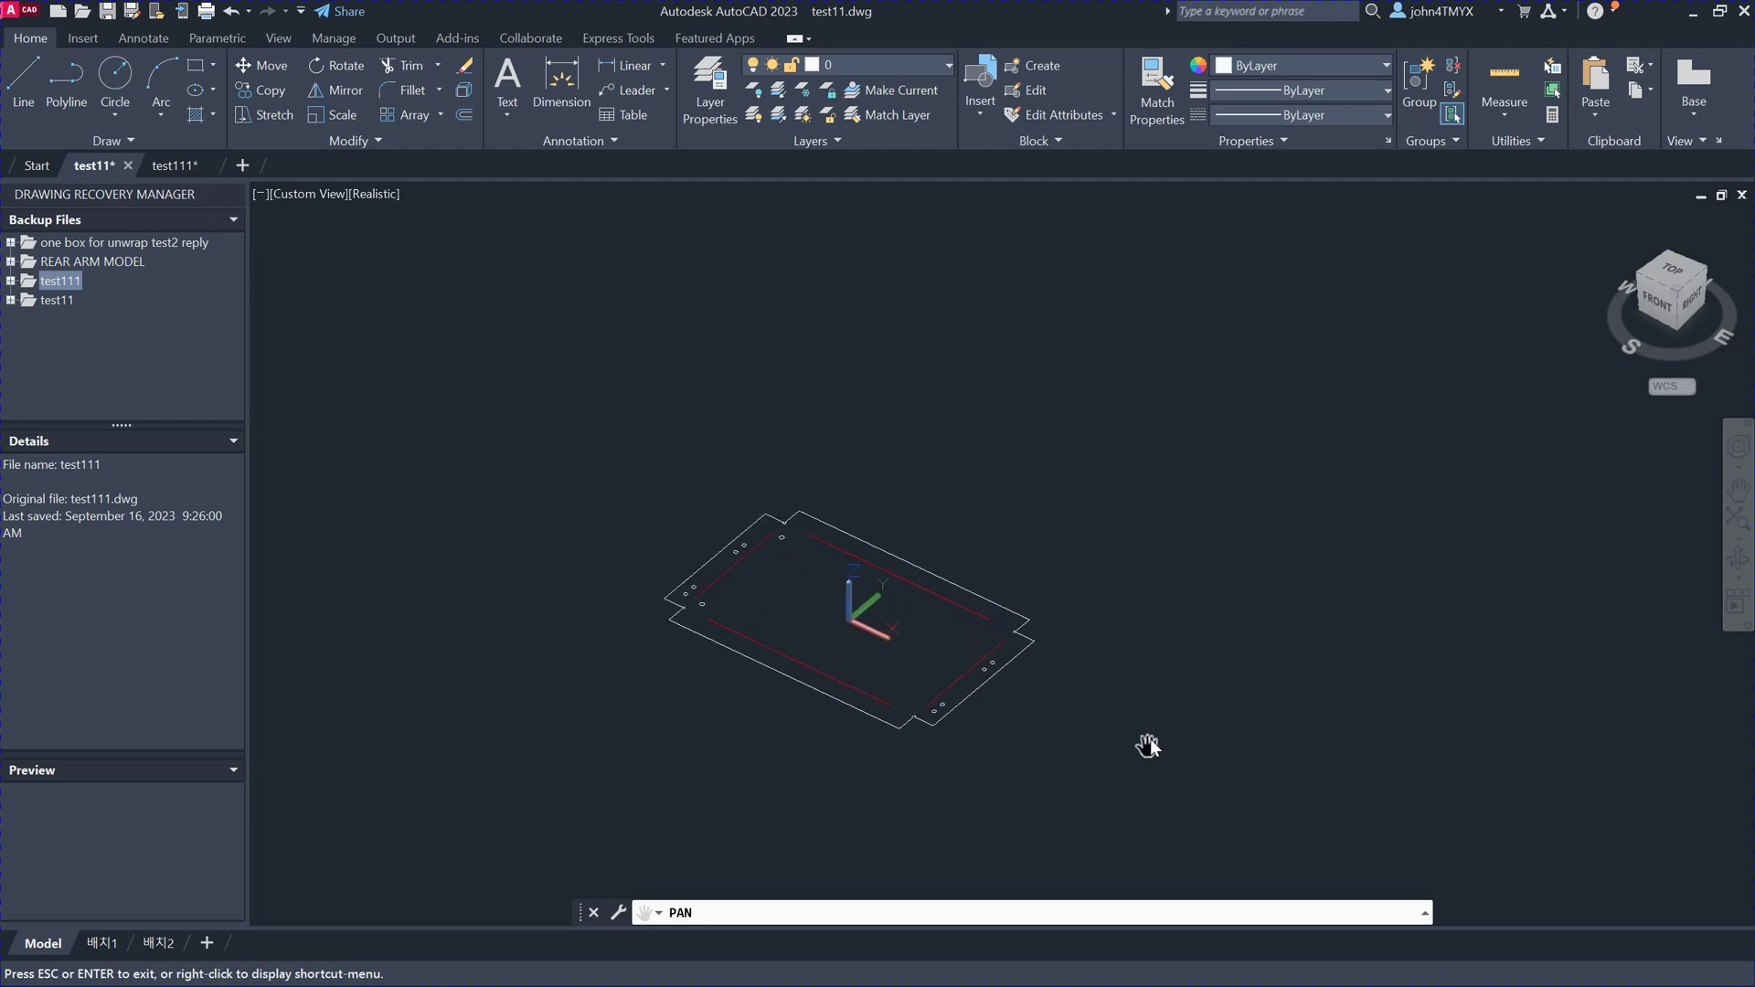
key(Escape)
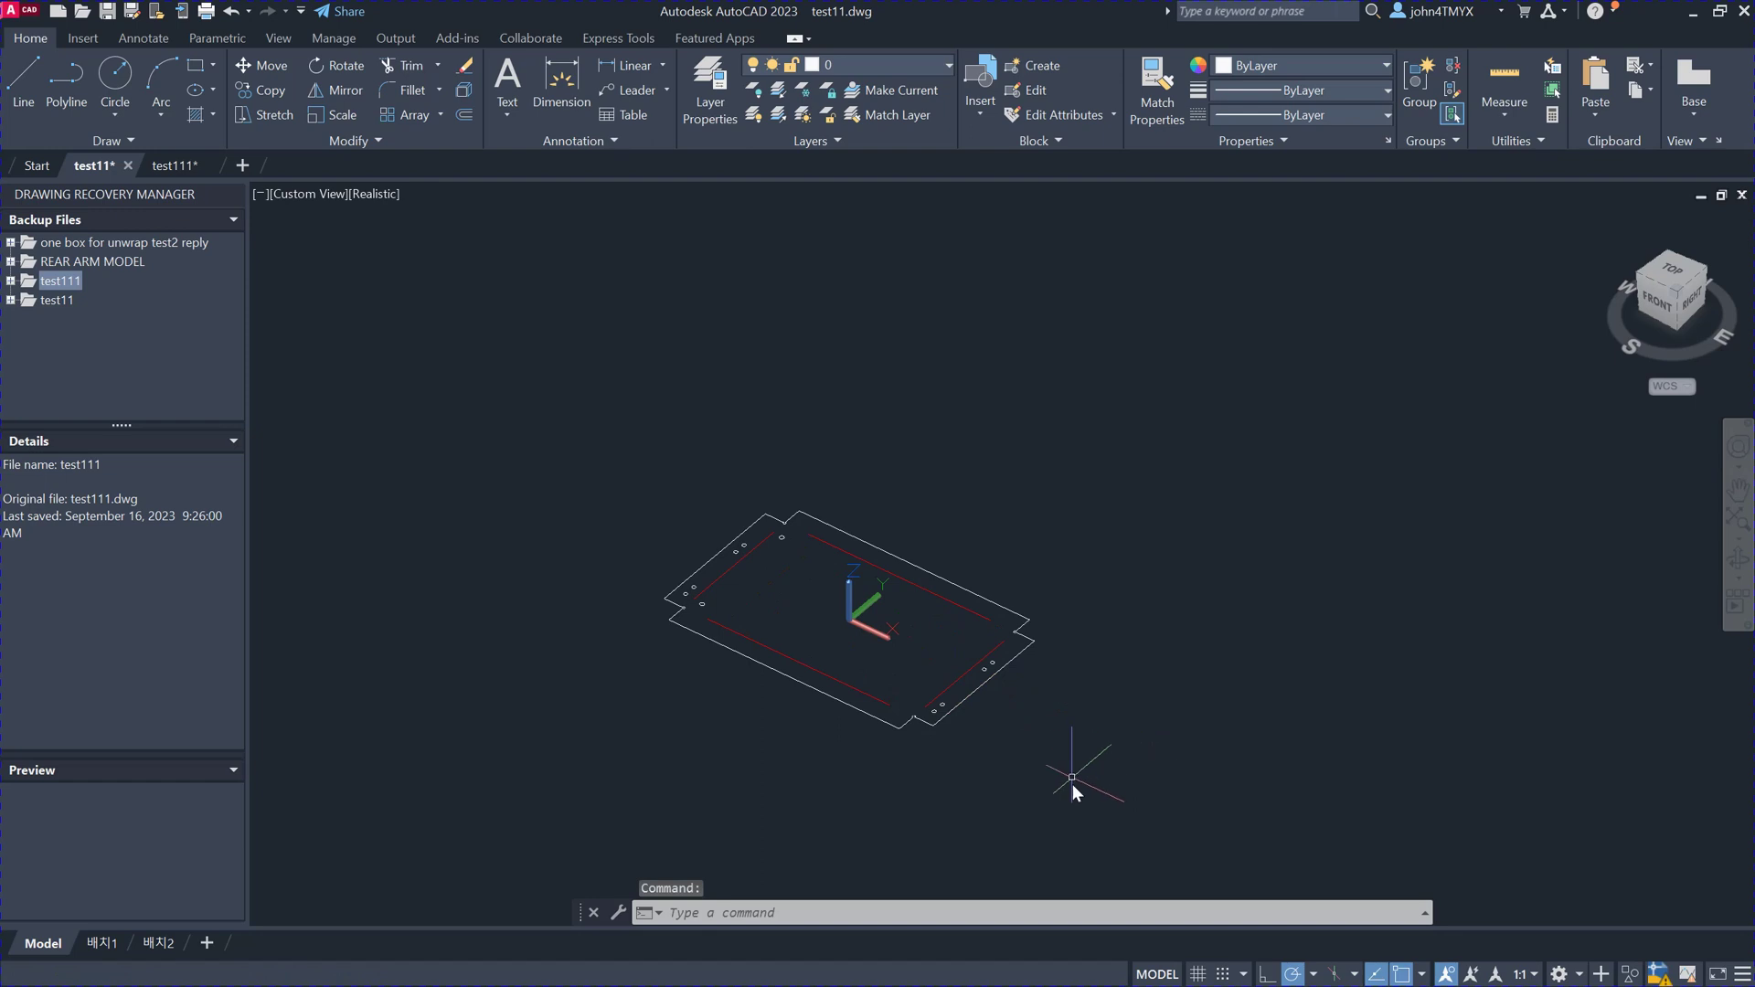
Step: Erase all 58 objects of the tray flat pattern, then zoom extents on the U-channel
click(1073, 785)
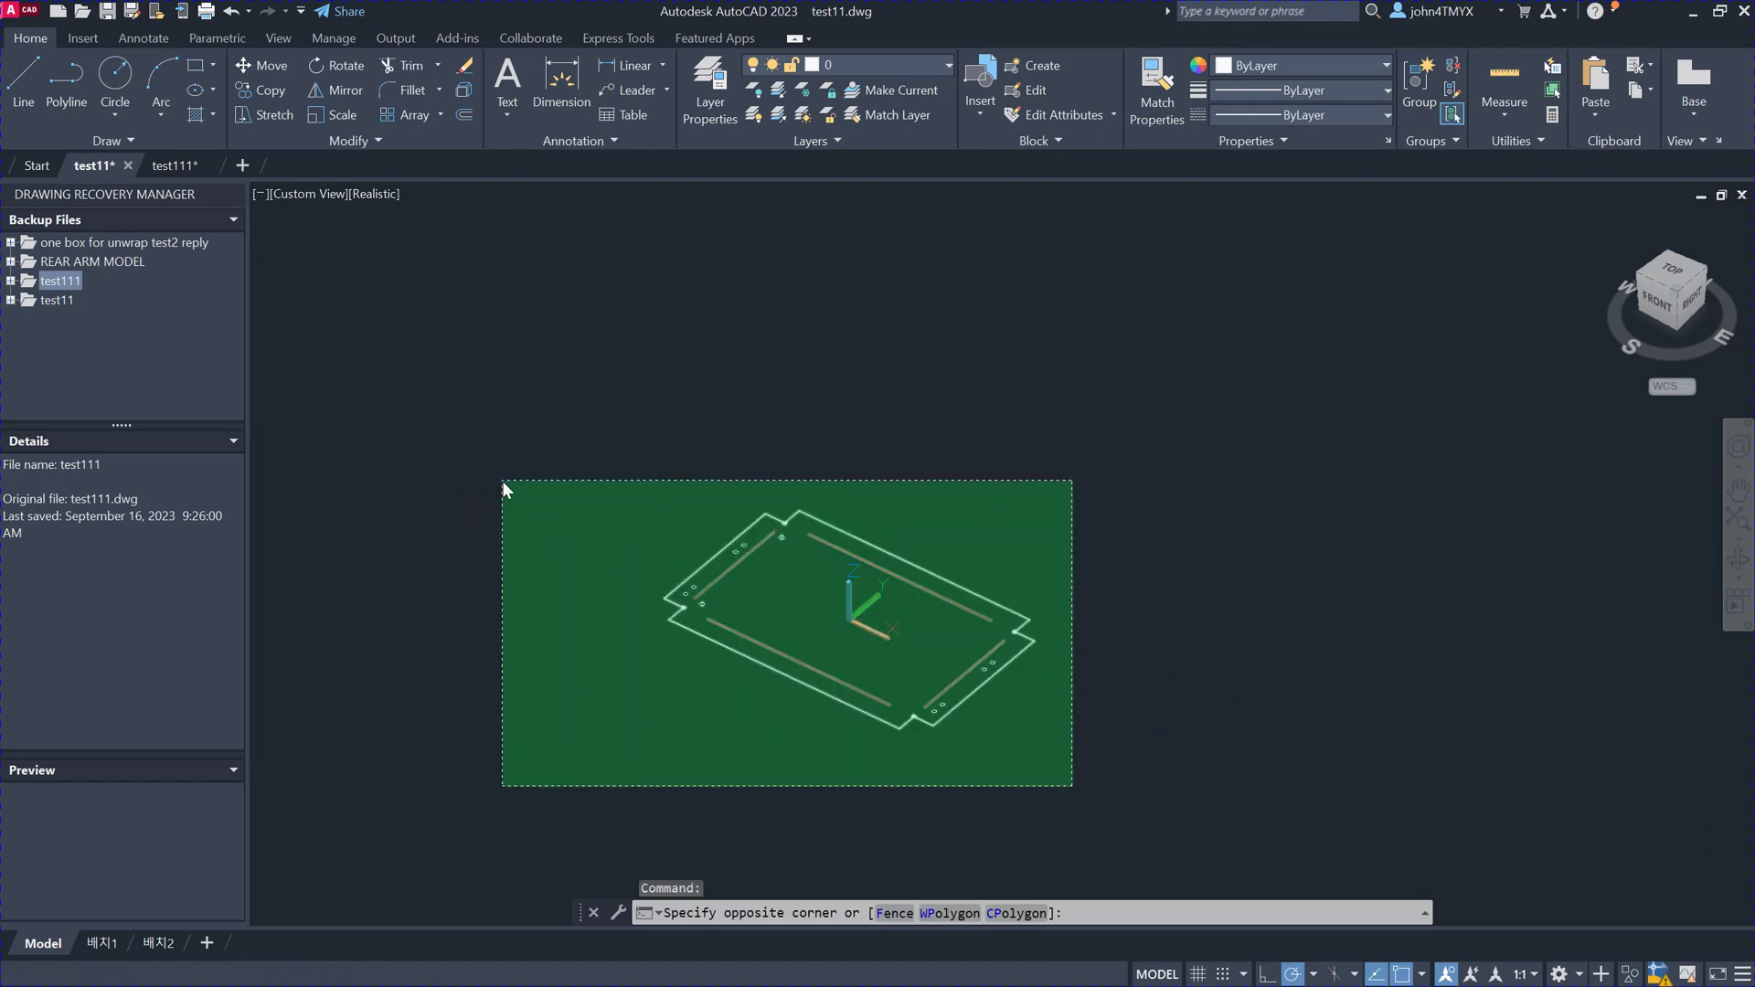
click(503, 482)
key(Delete)
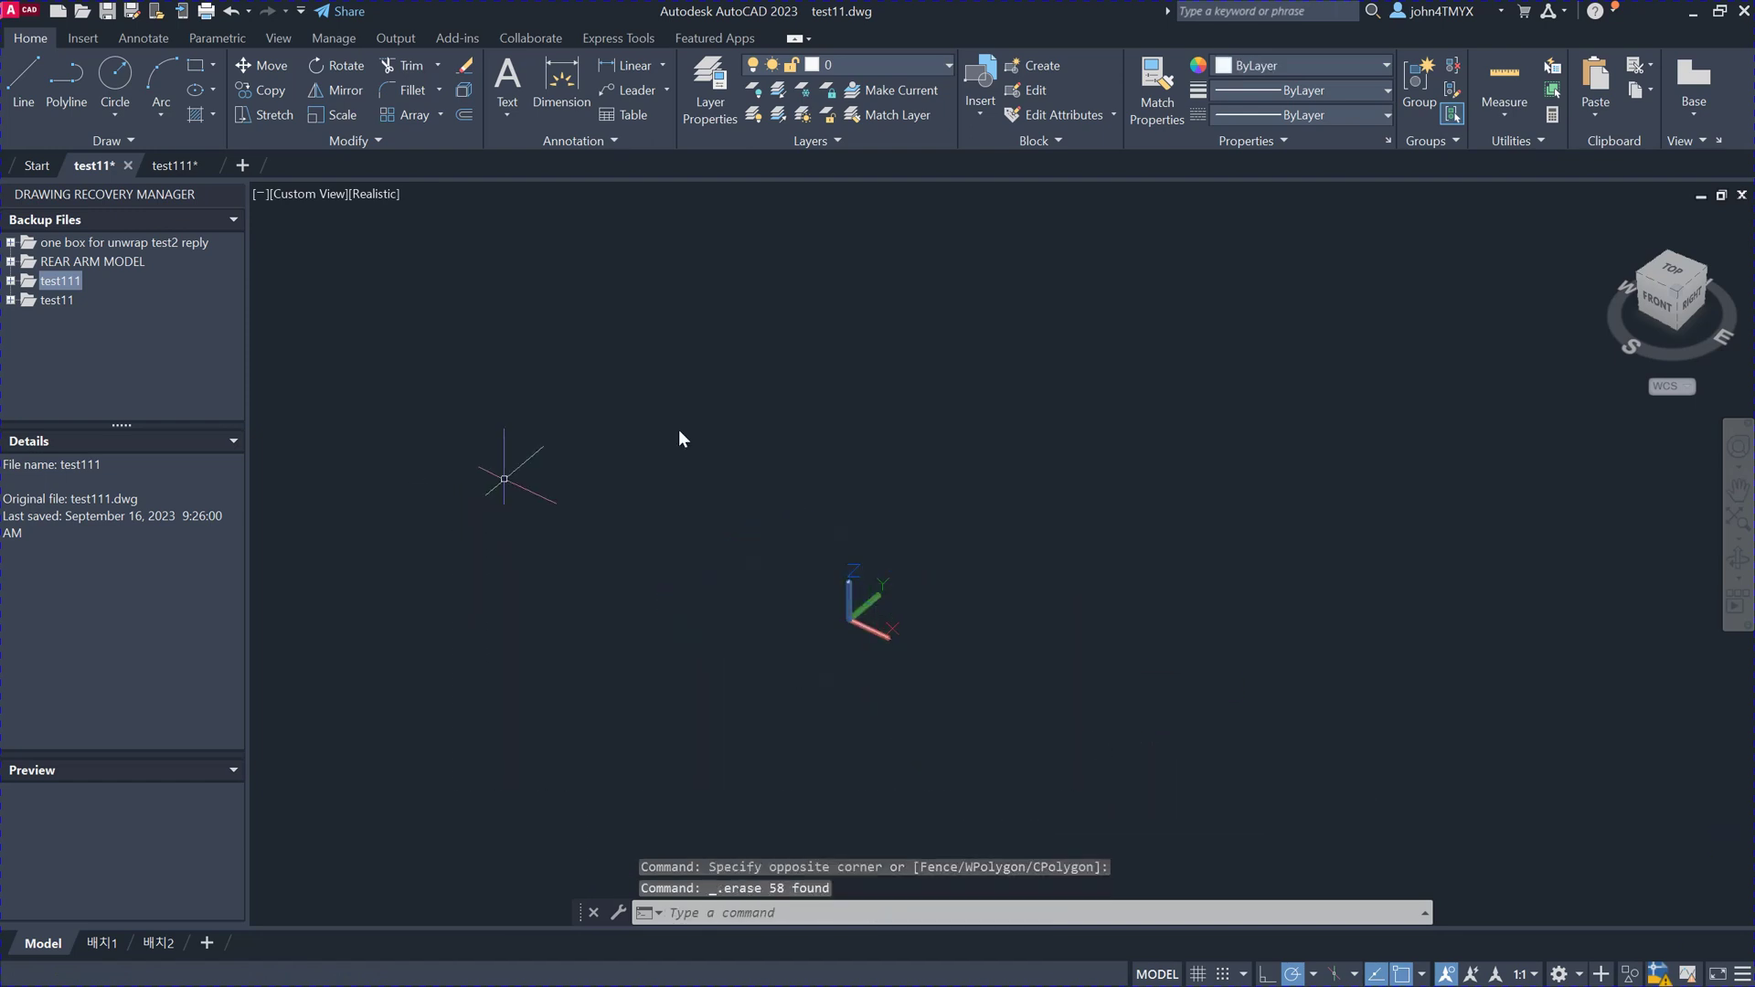
click(1738, 523)
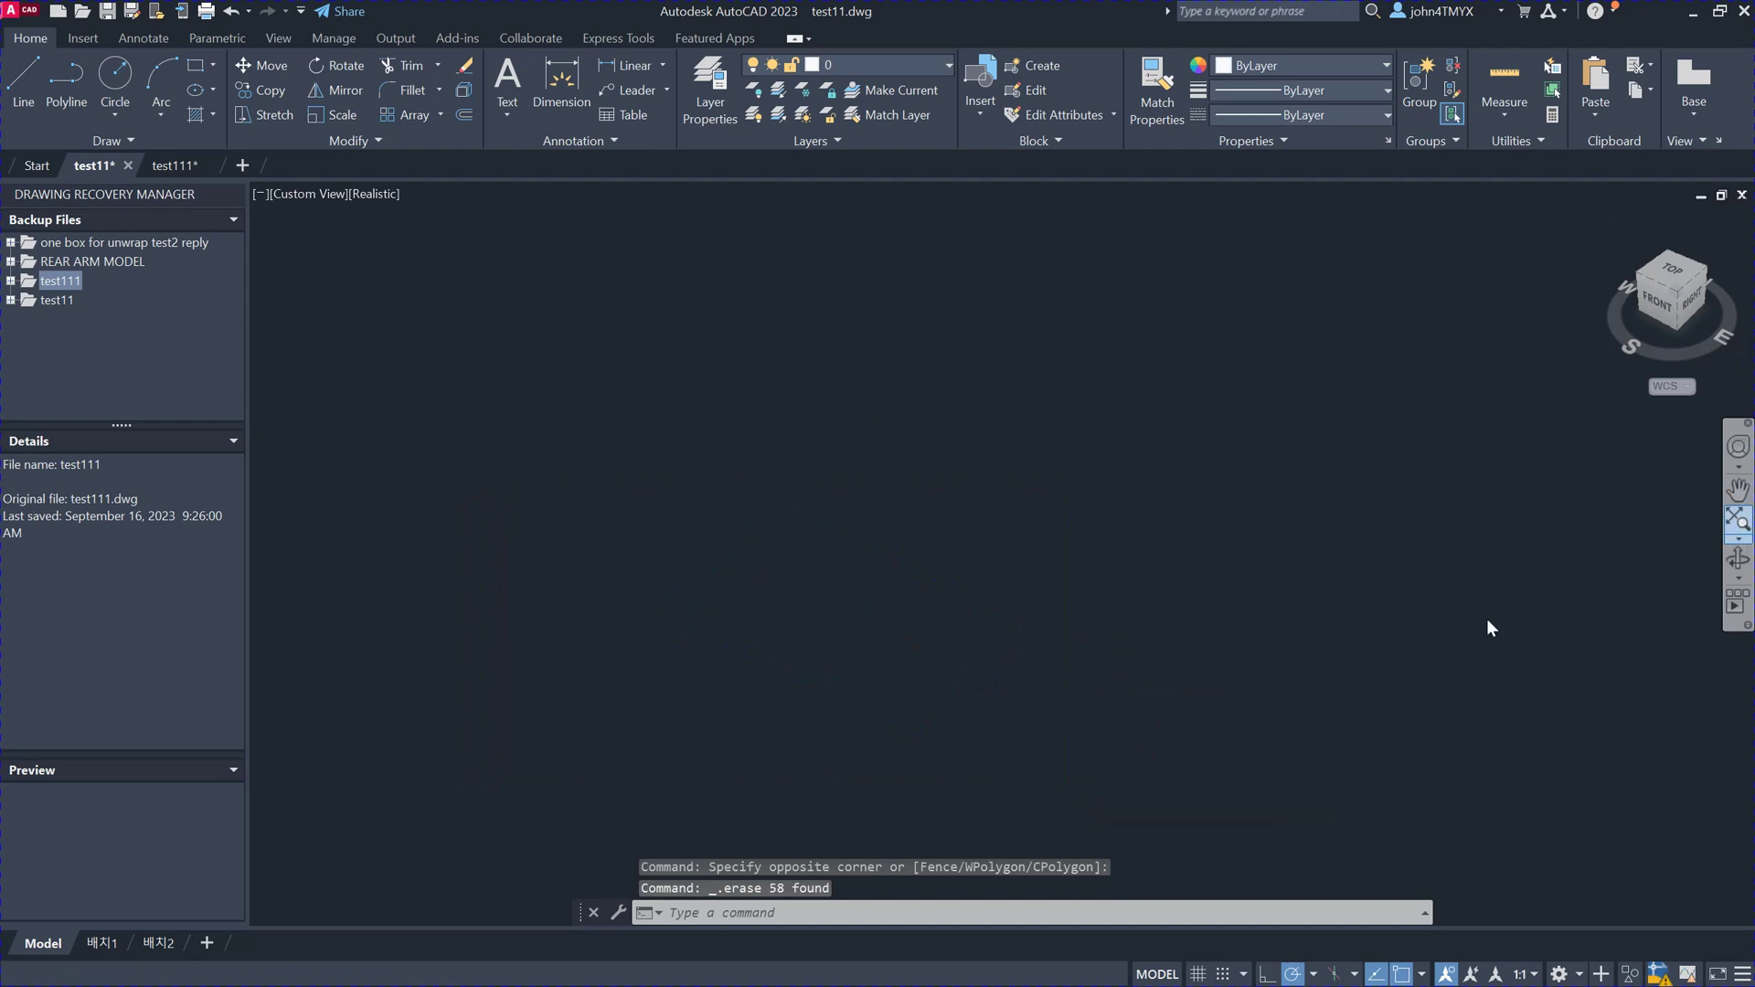
scroll(1726, 799, up, 6)
click(1739, 569)
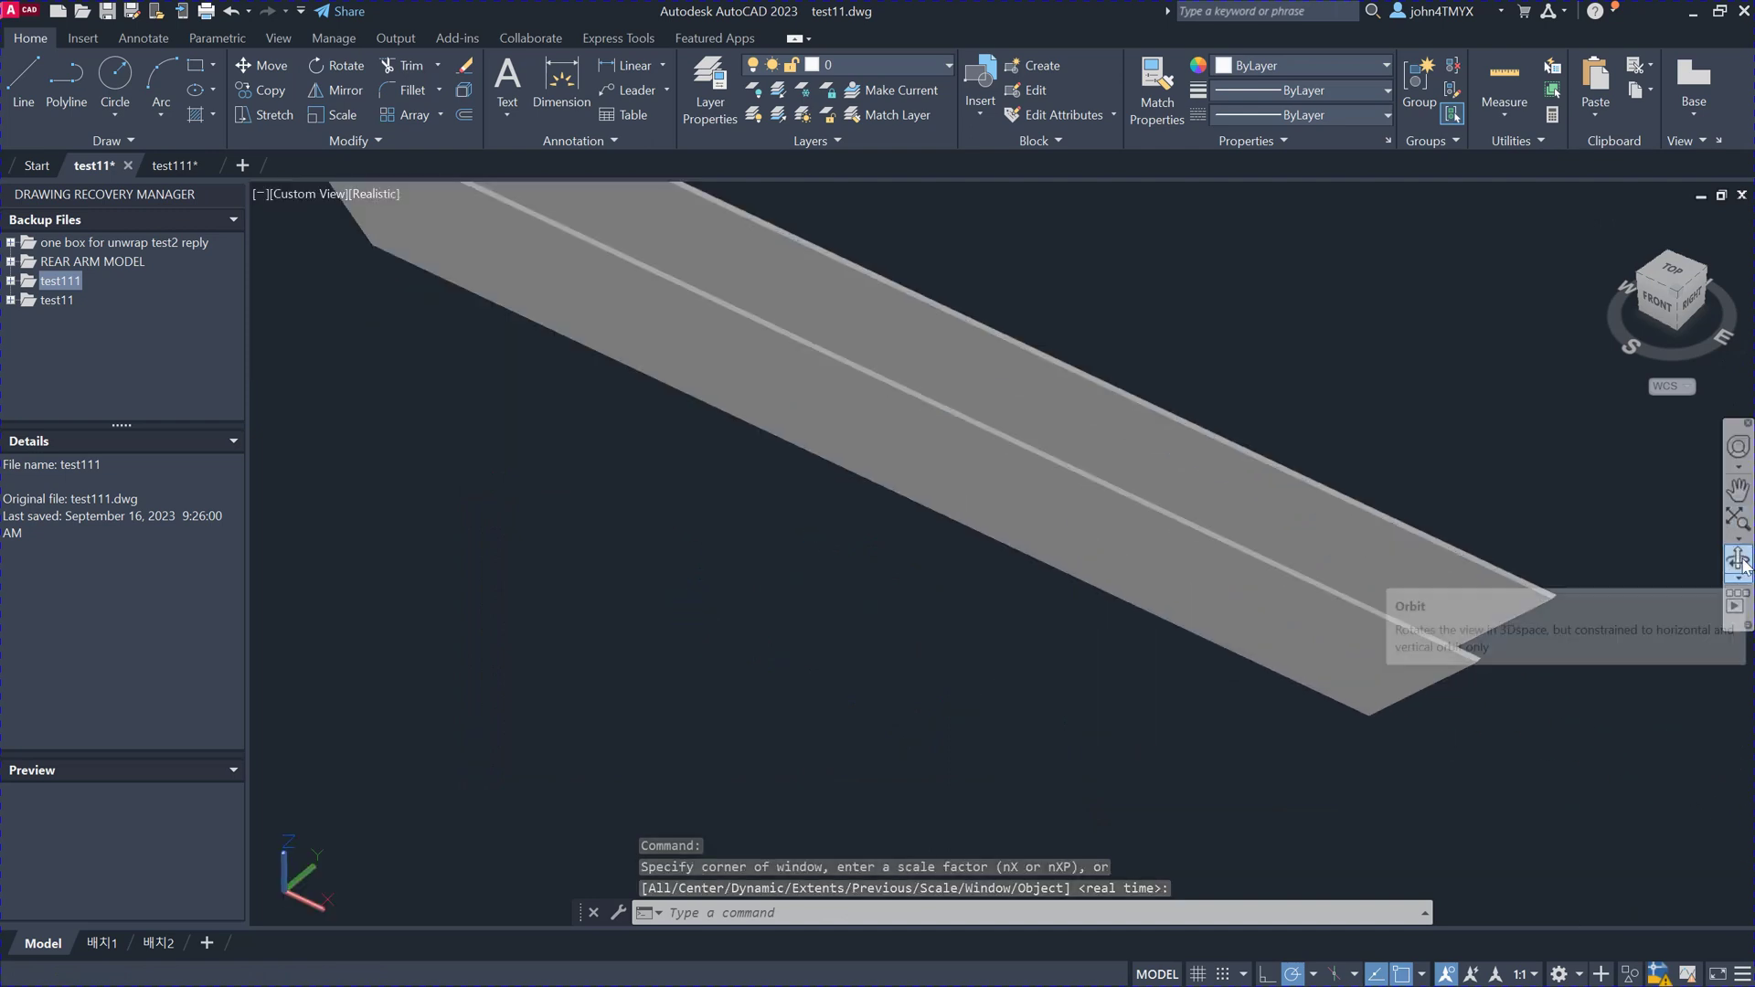
click(1508, 601)
drag(1527, 666, 1405, 604)
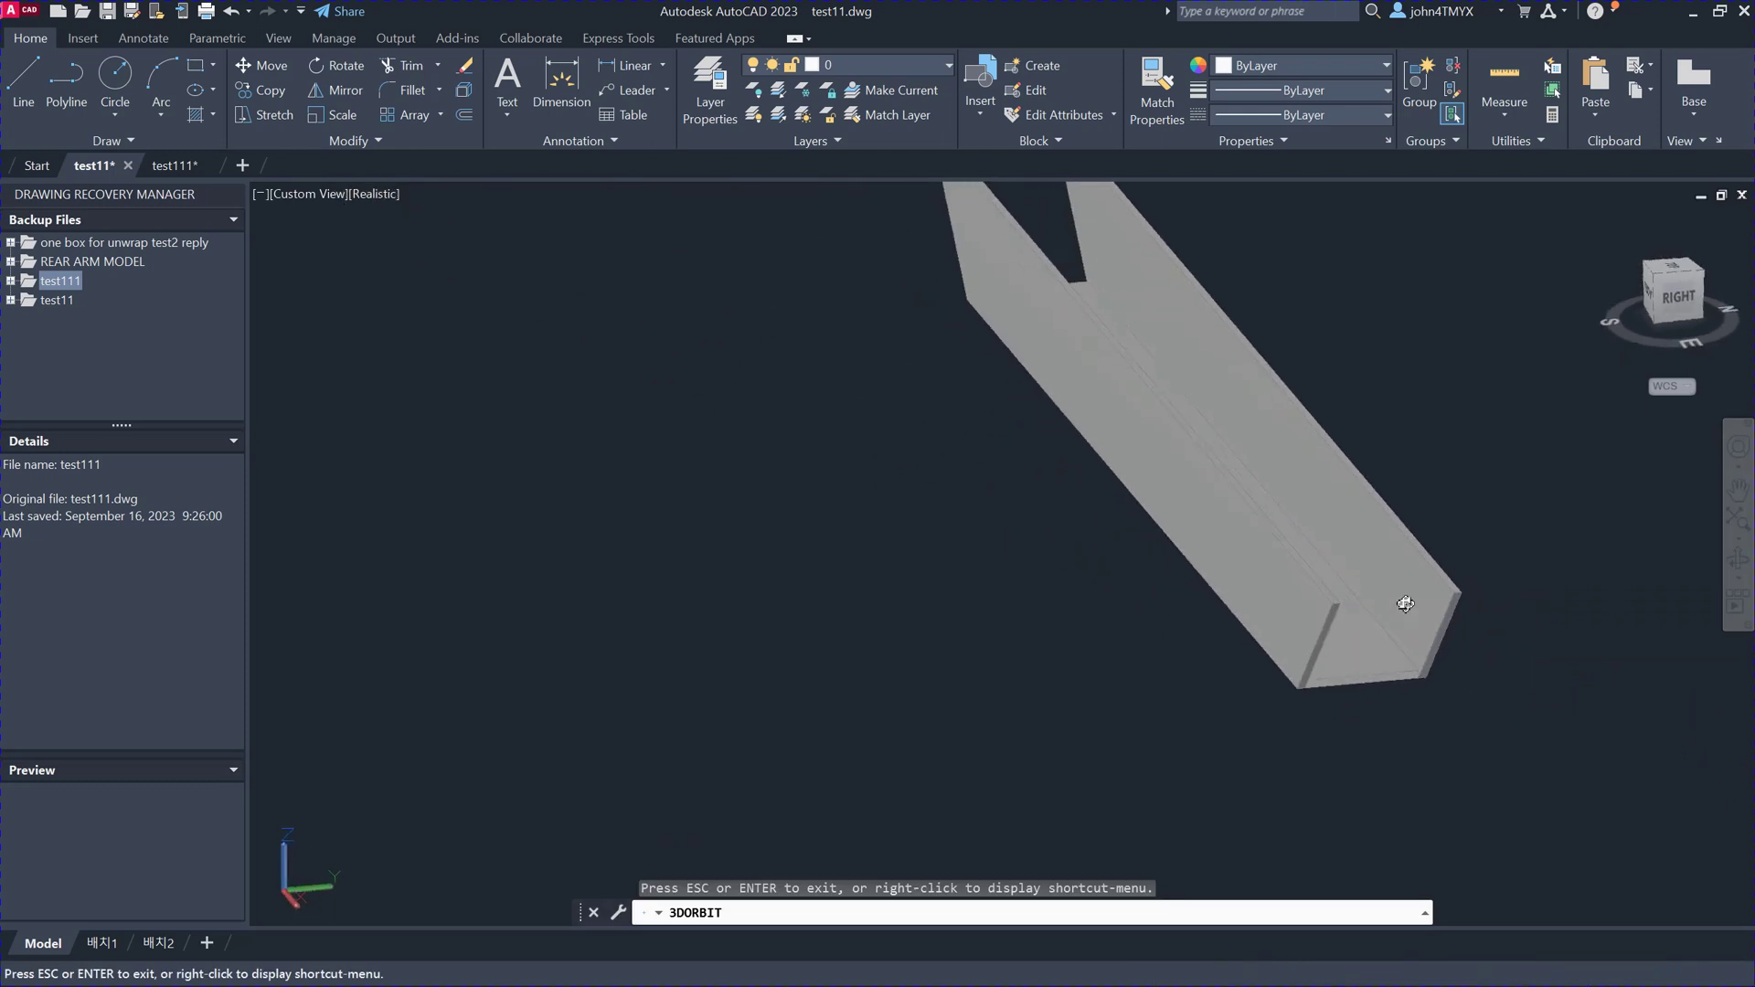
scroll(1435, 674, up, 5)
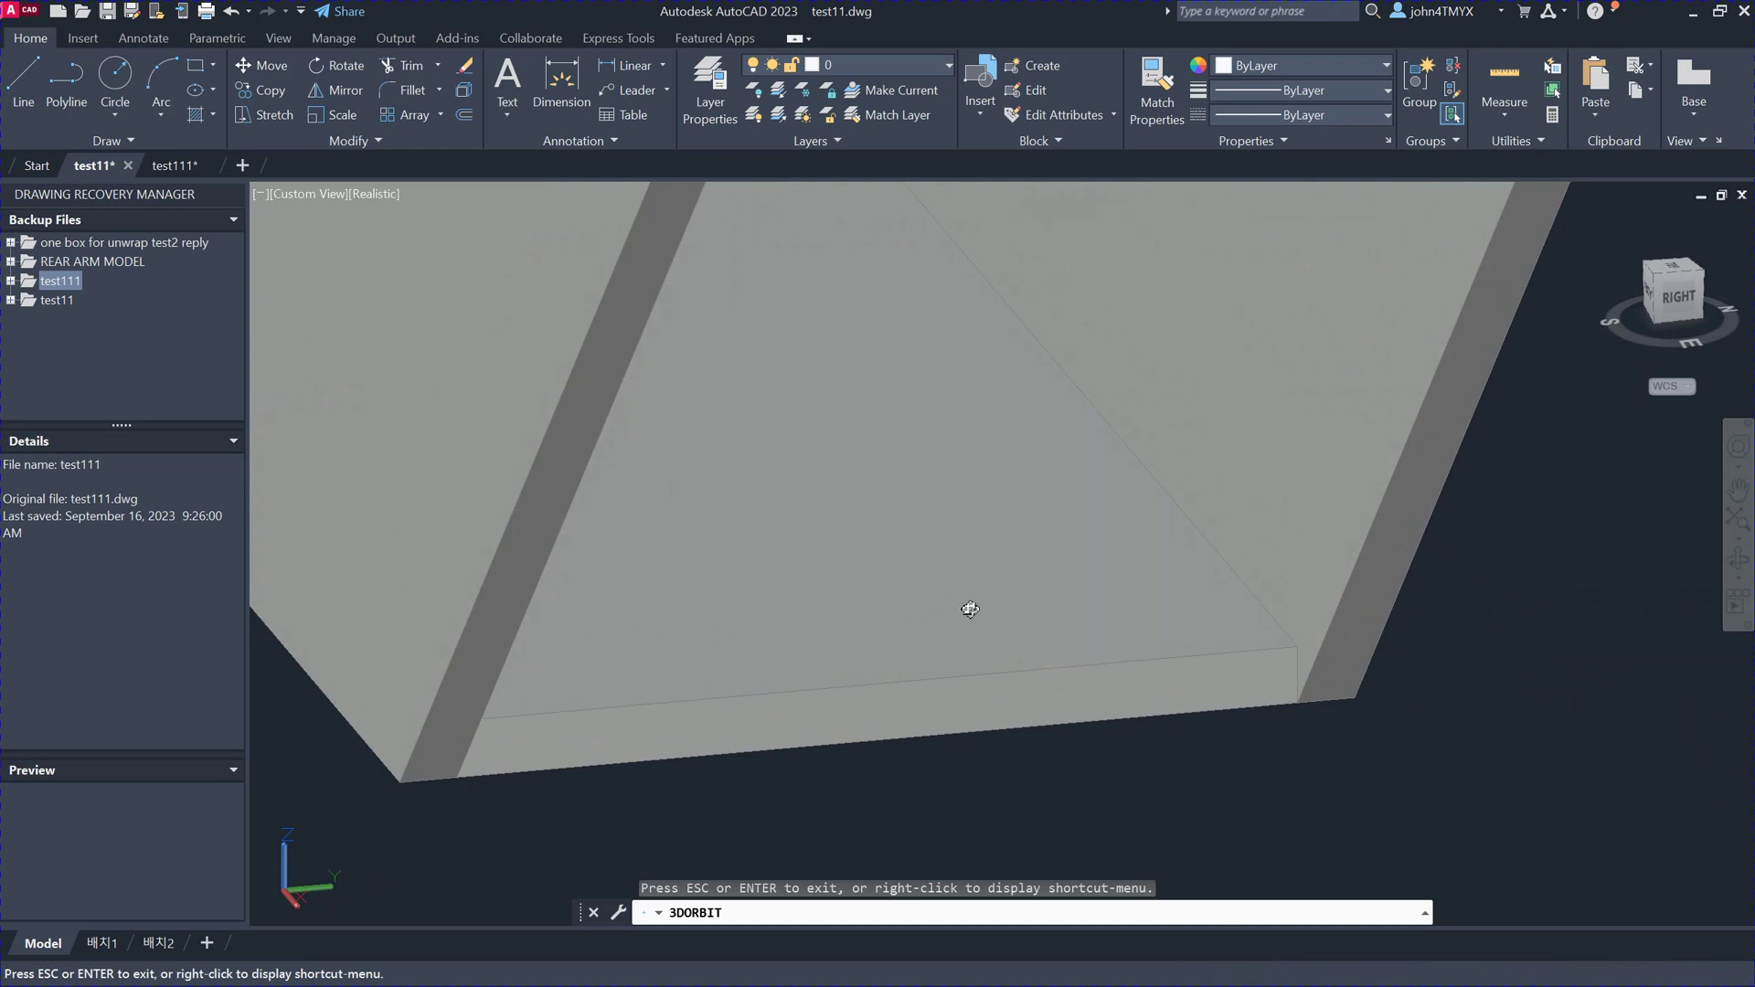
scroll(1321, 628, up, 2)
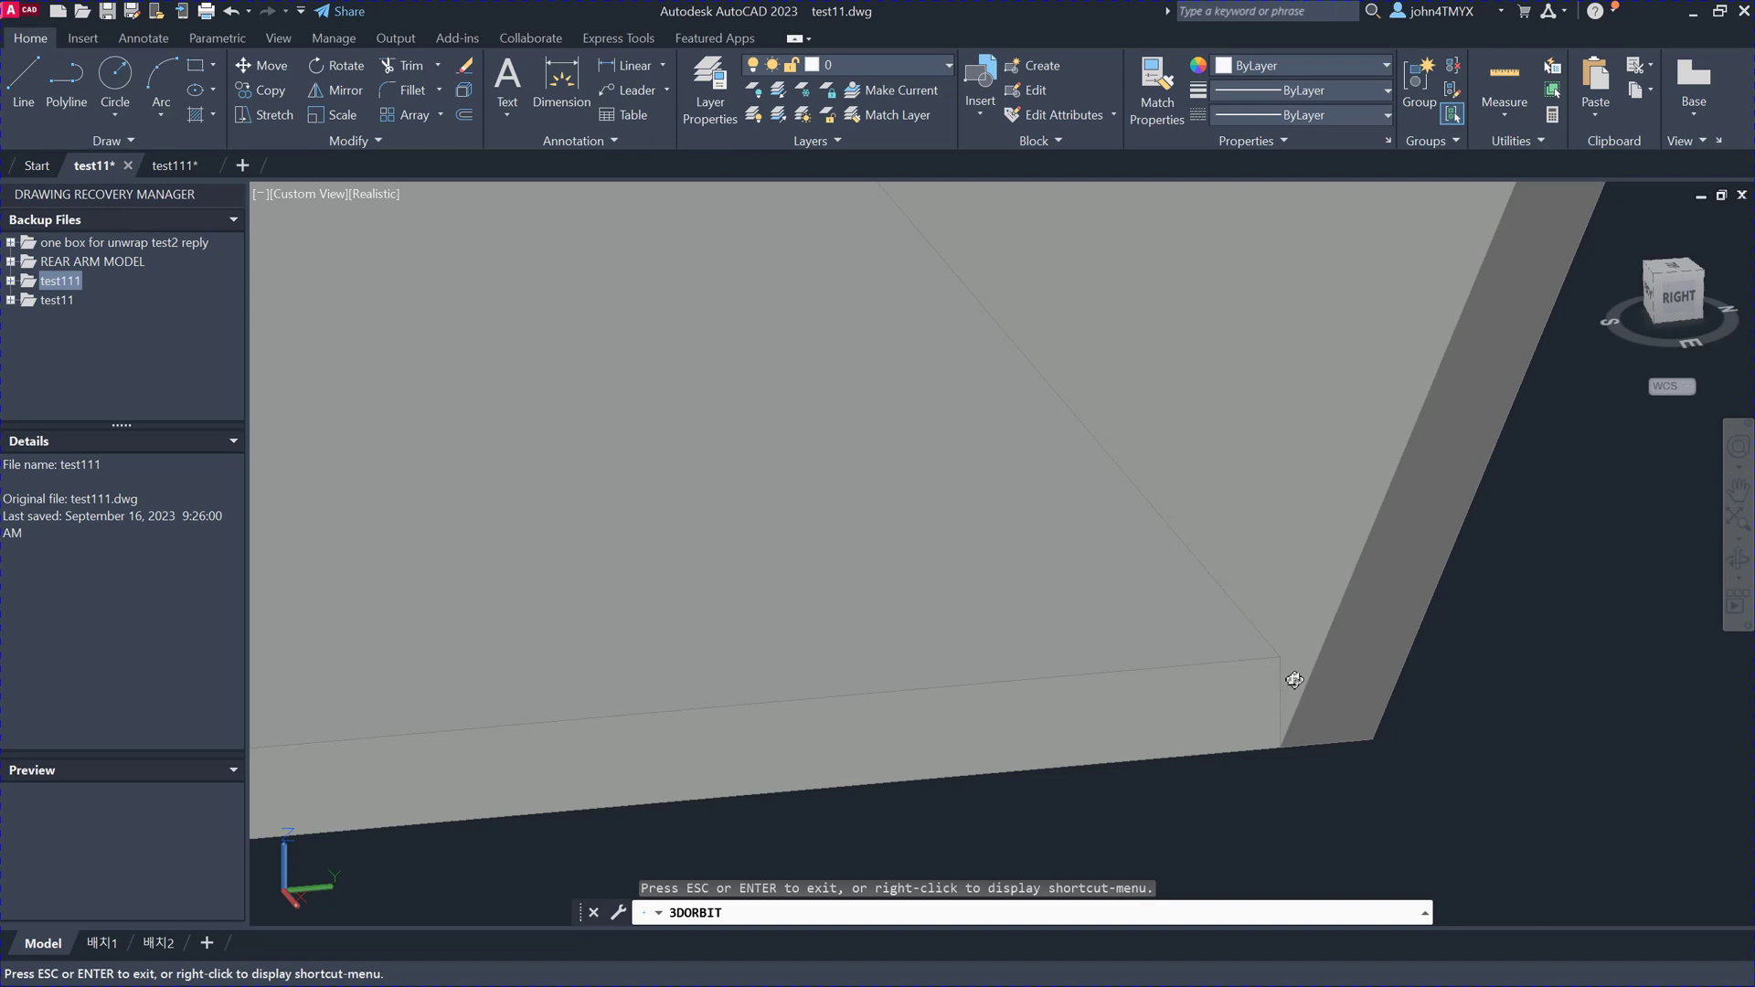
scroll(1295, 680, down, 6)
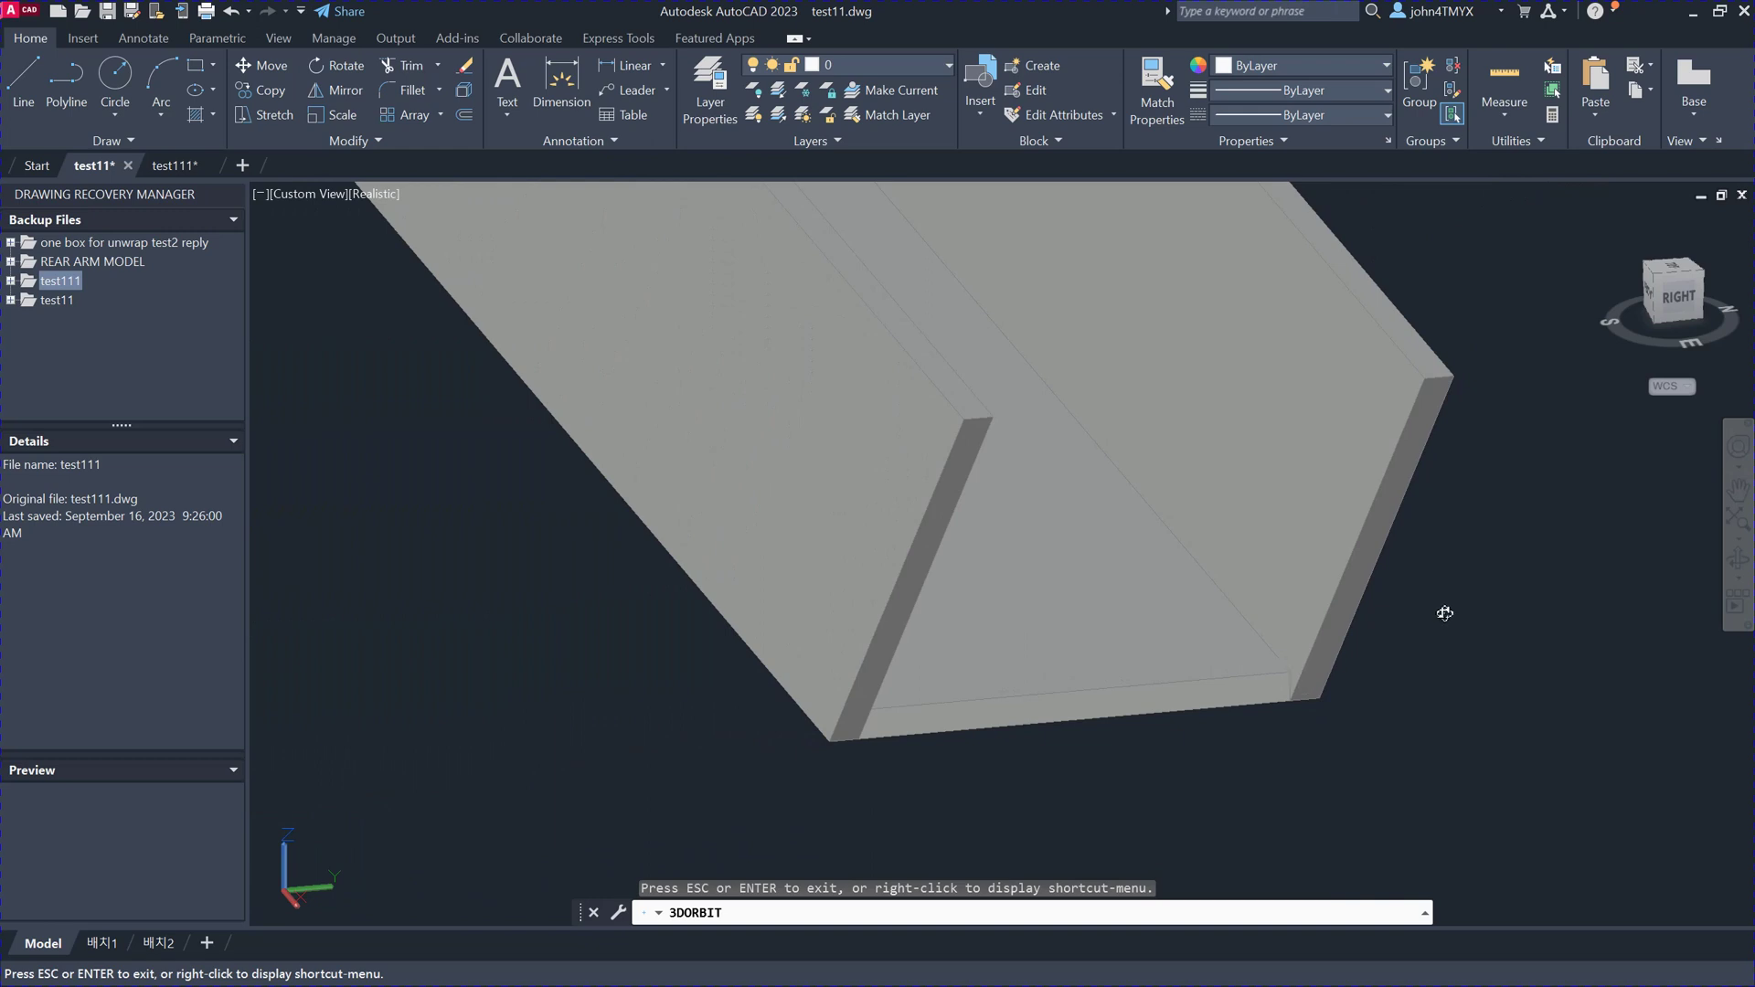
click(170, 162)
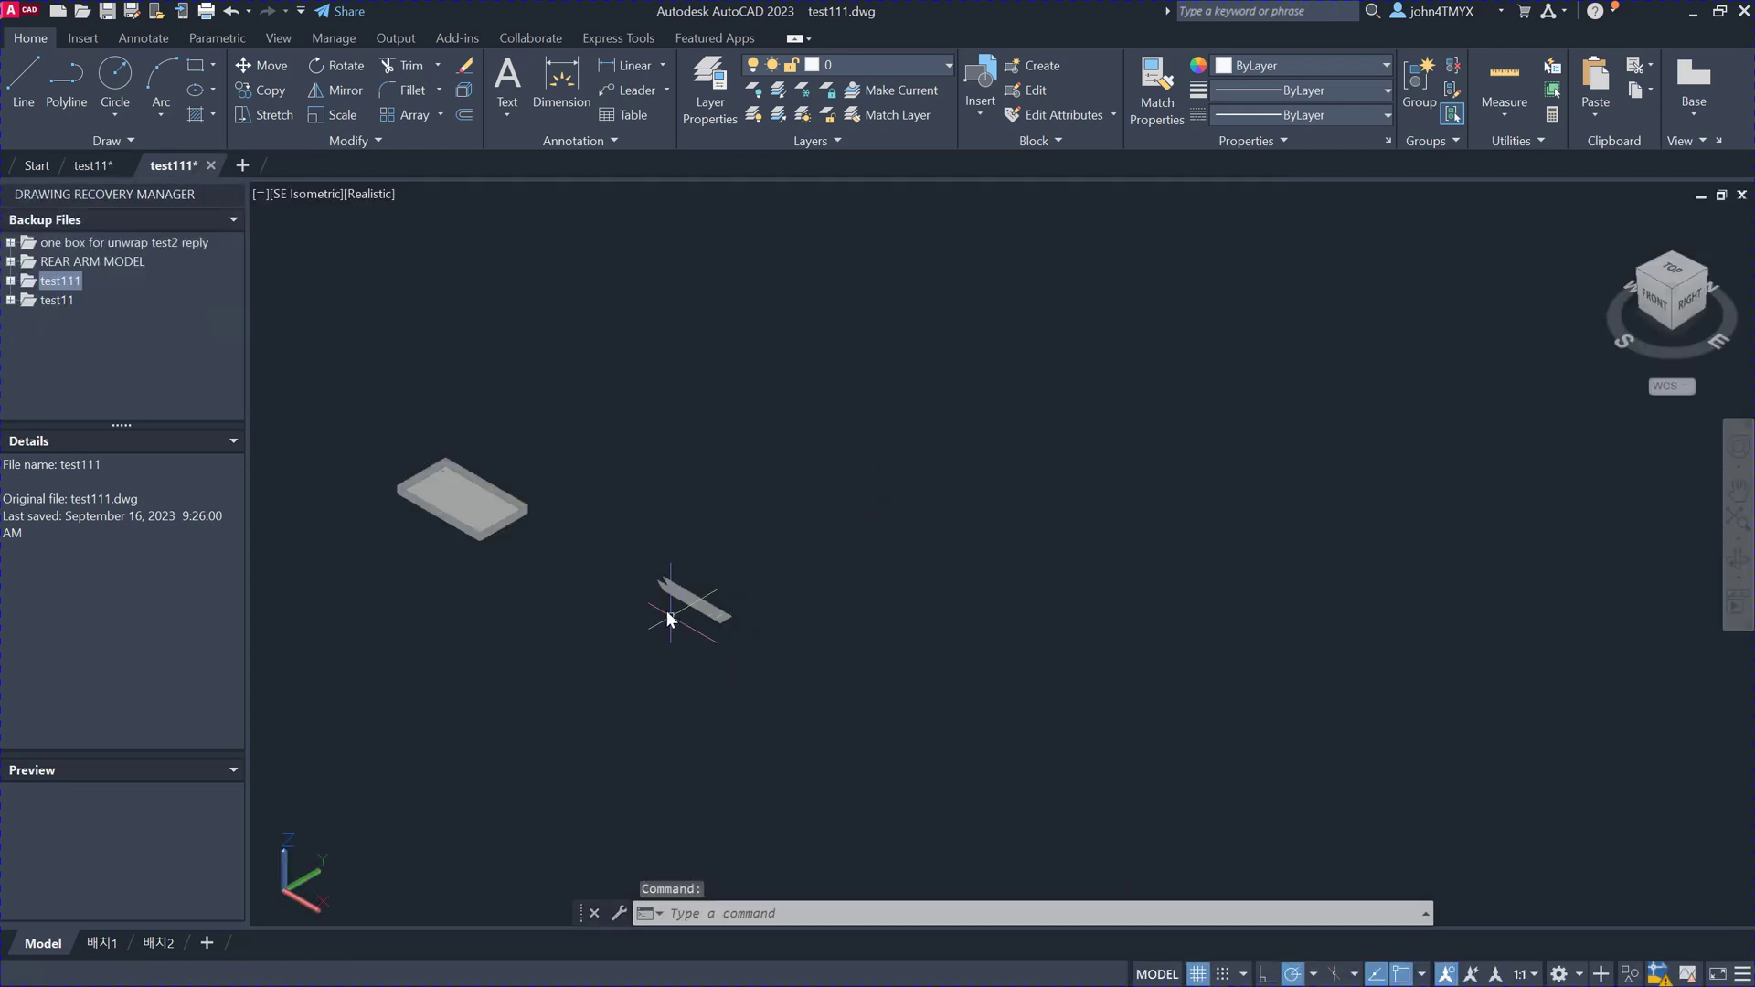
Step: Orbit and zoom around the test111 U-channel to a near end-on view showing its U profile
scroll(662, 605, up, 10)
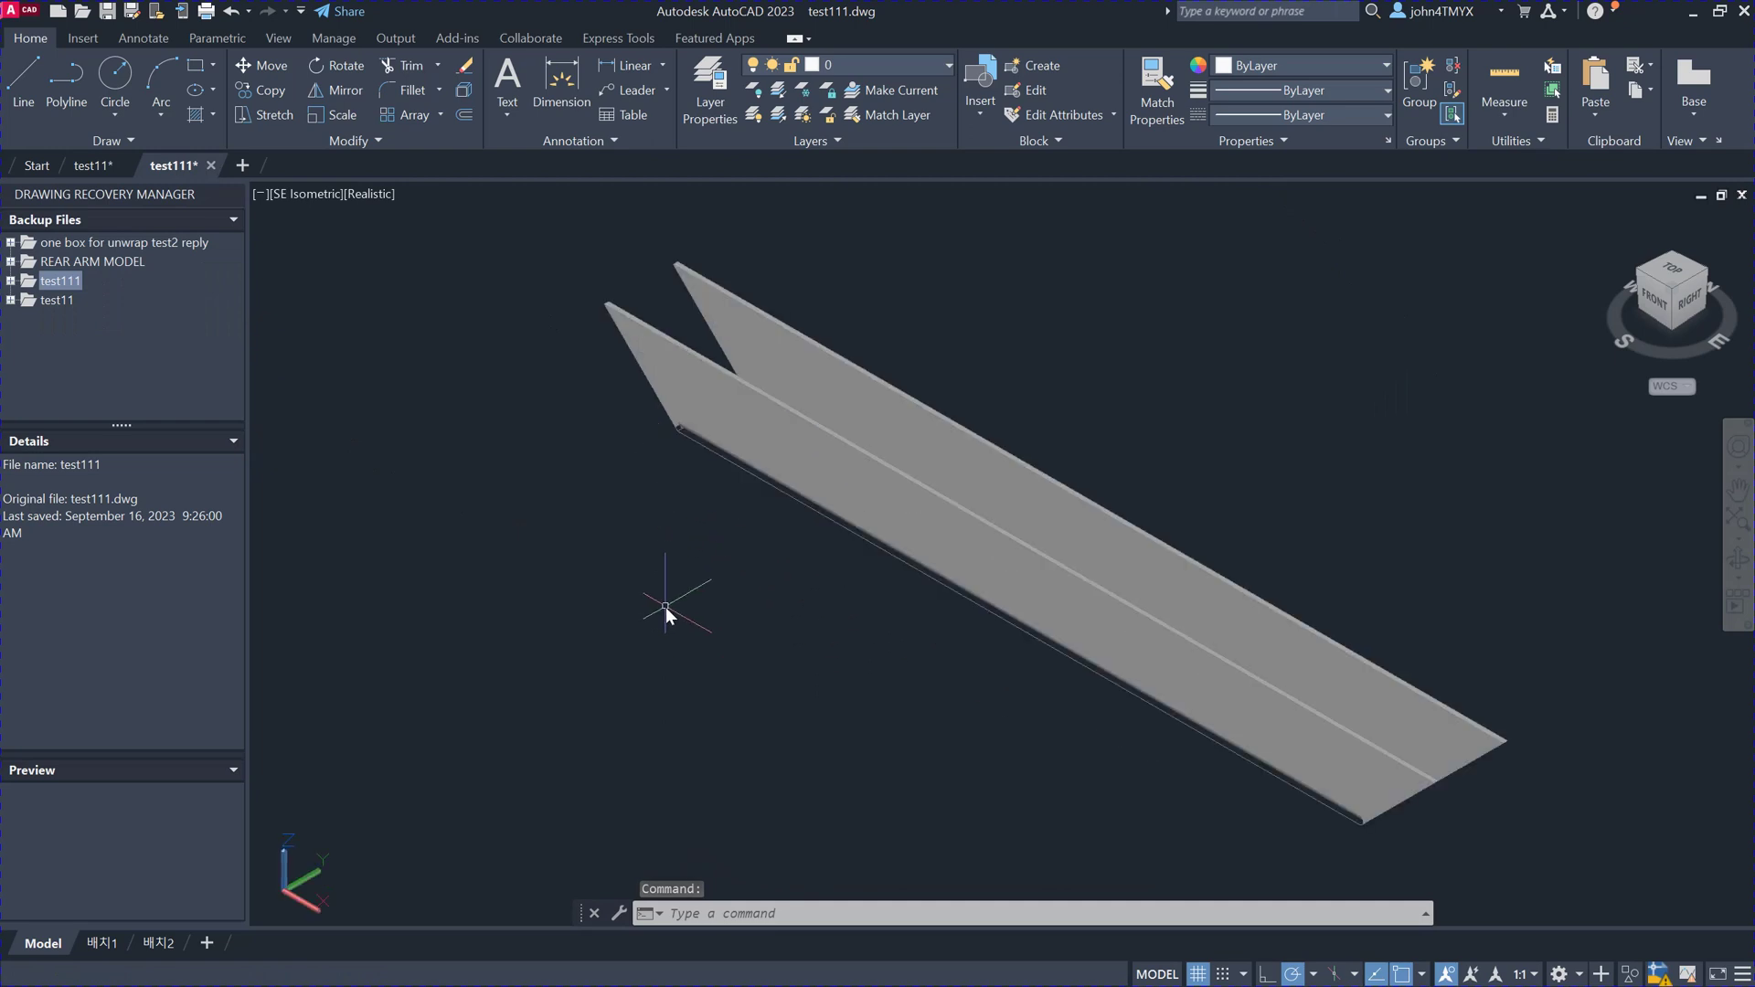
click(1739, 567)
drag(1469, 752, 1348, 772)
scroll(1348, 772, up, 8)
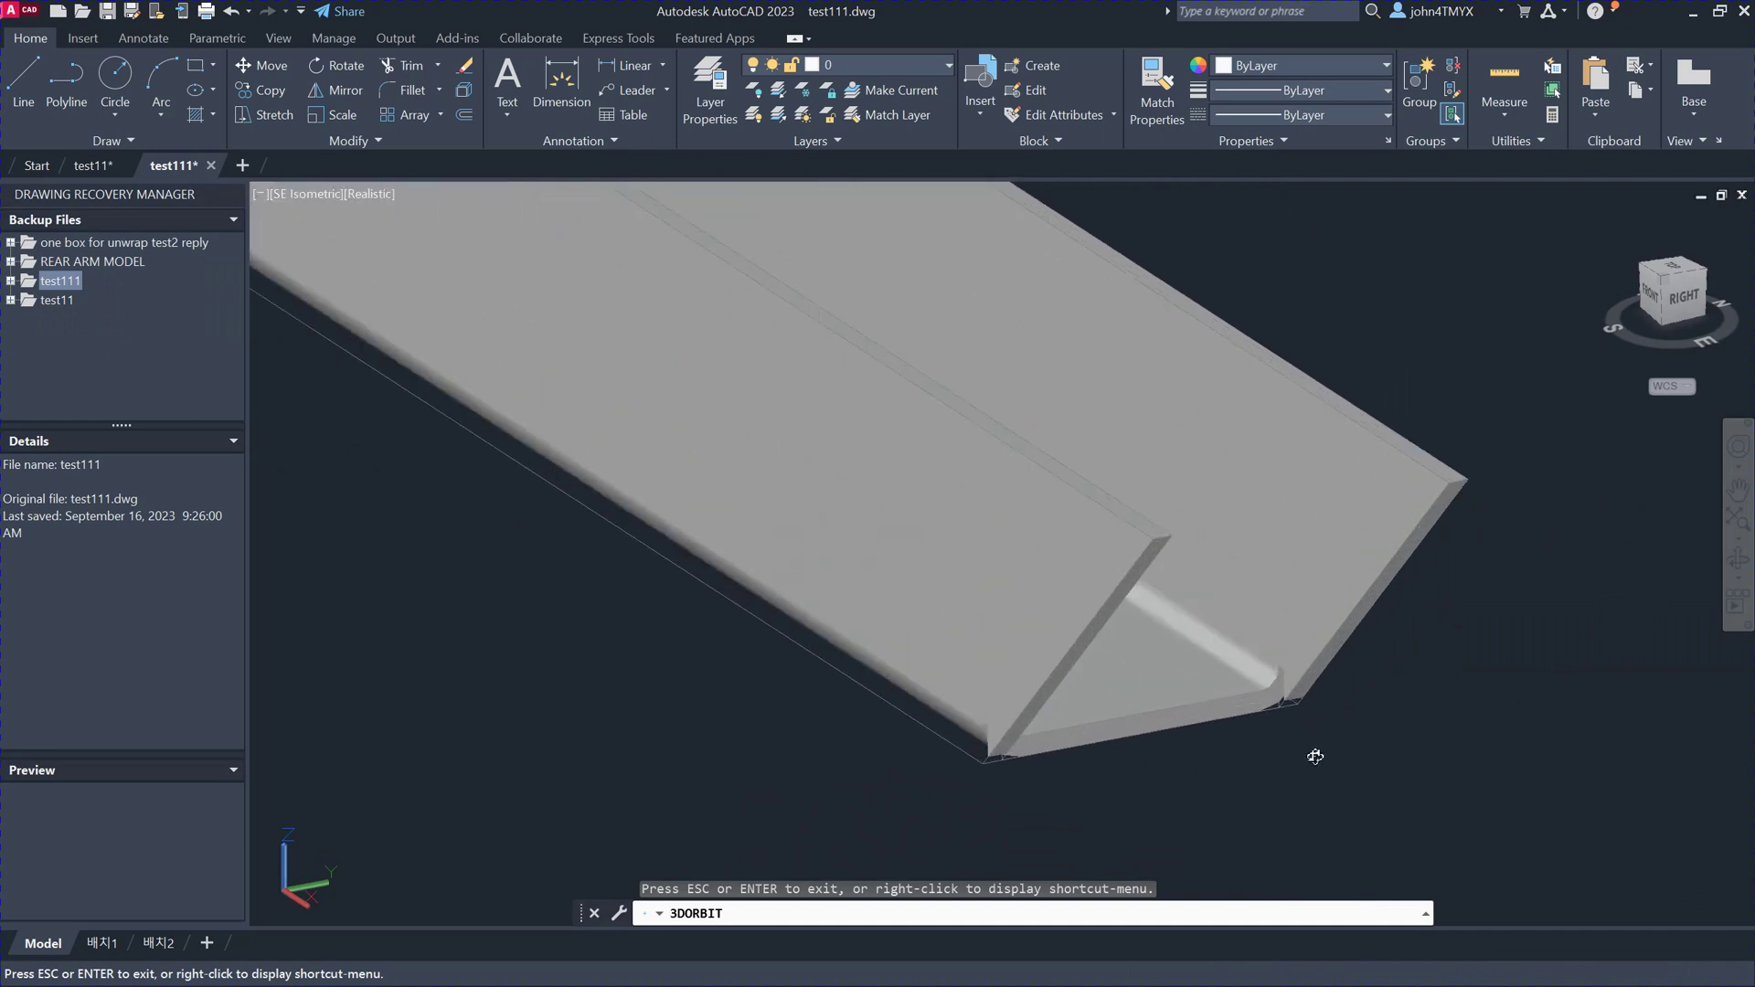
scroll(1248, 594, up, 6)
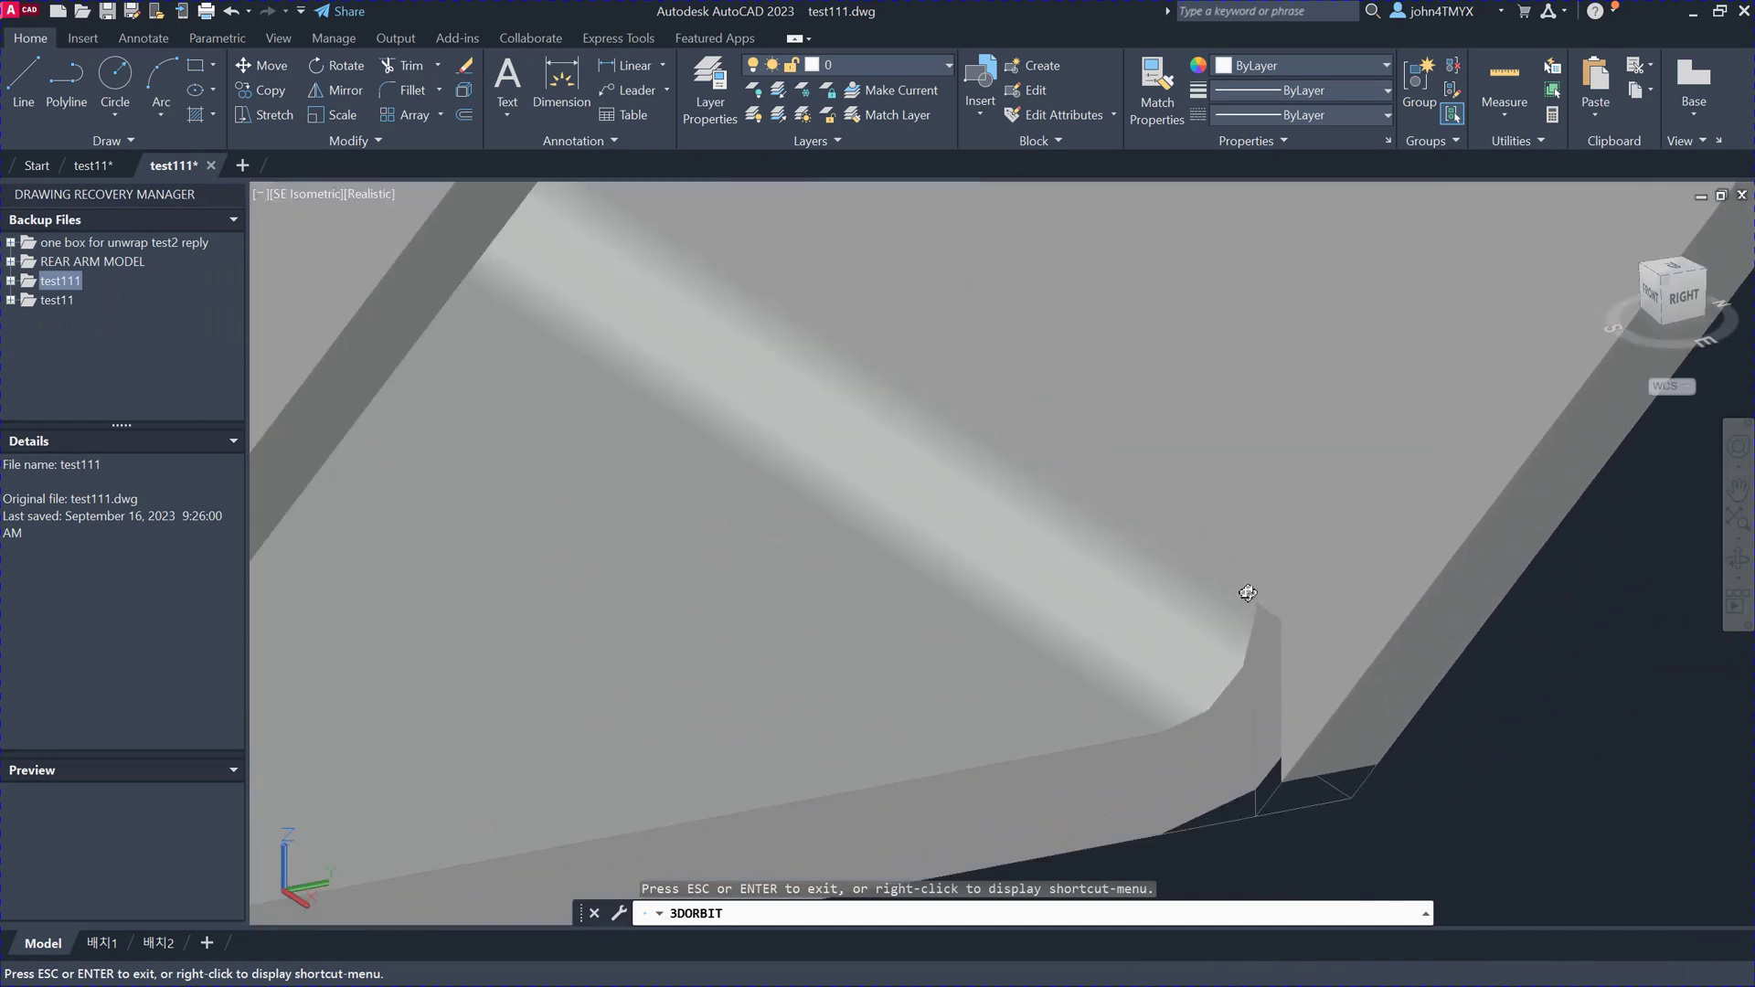
scroll(1265, 698, up, 5)
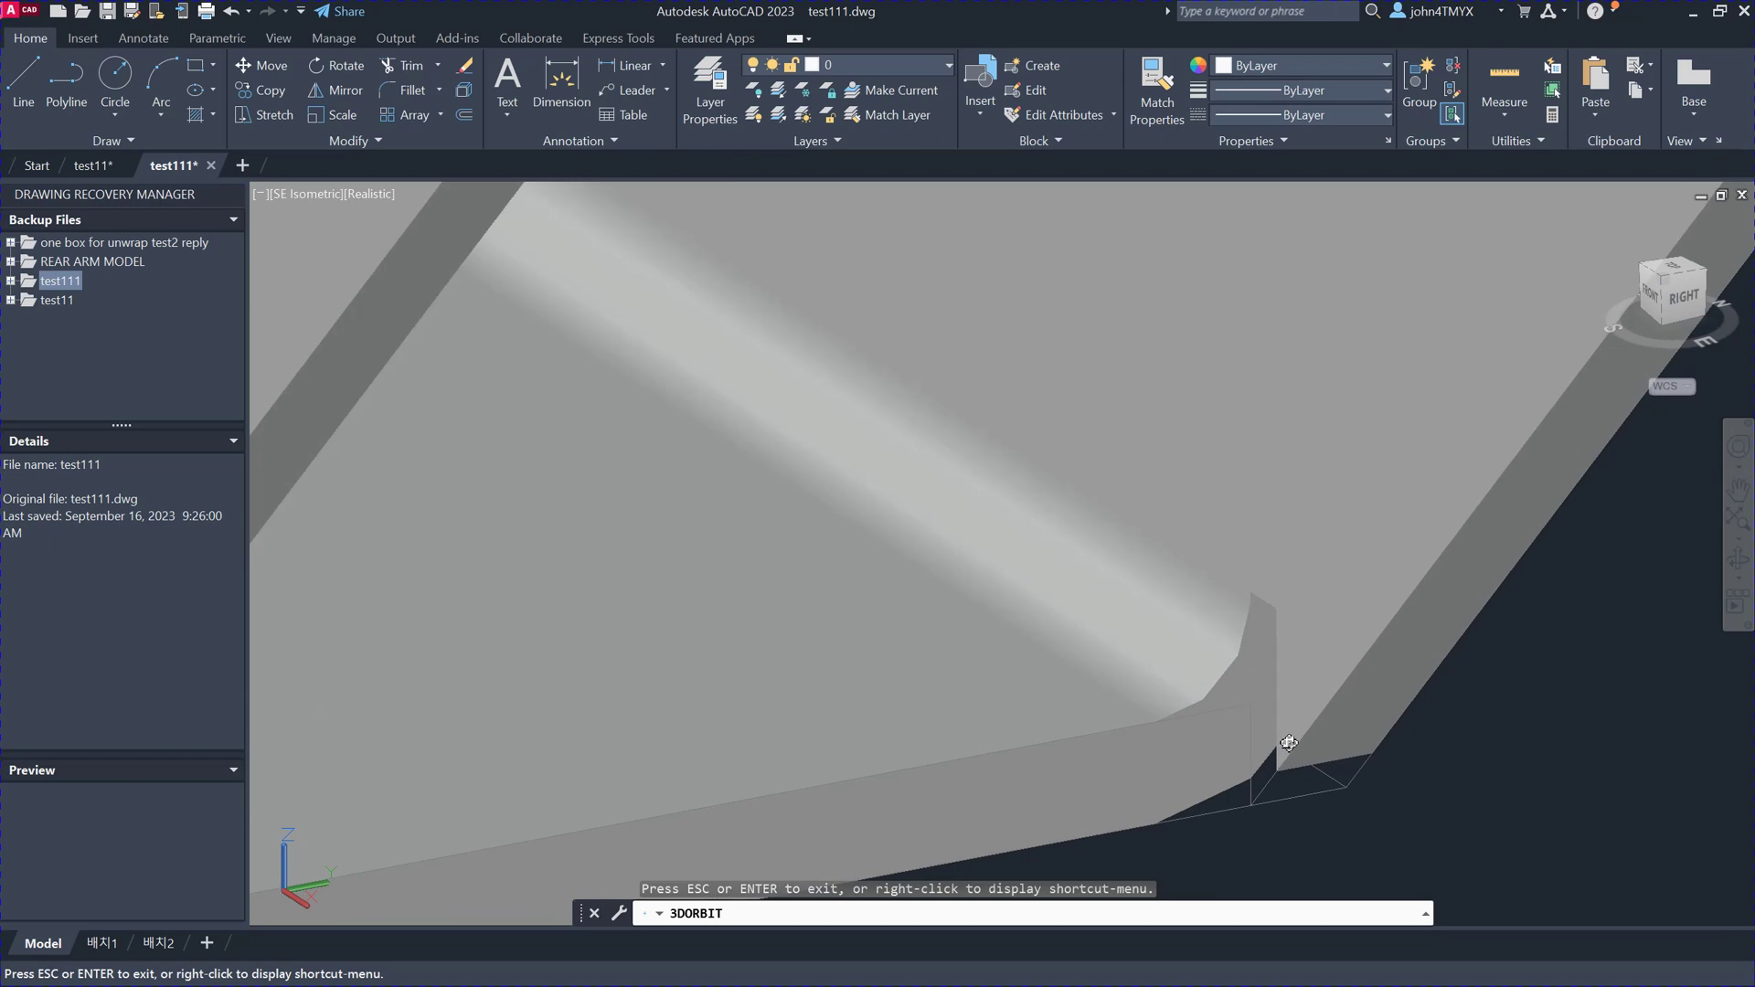
scroll(1280, 764, up, 1)
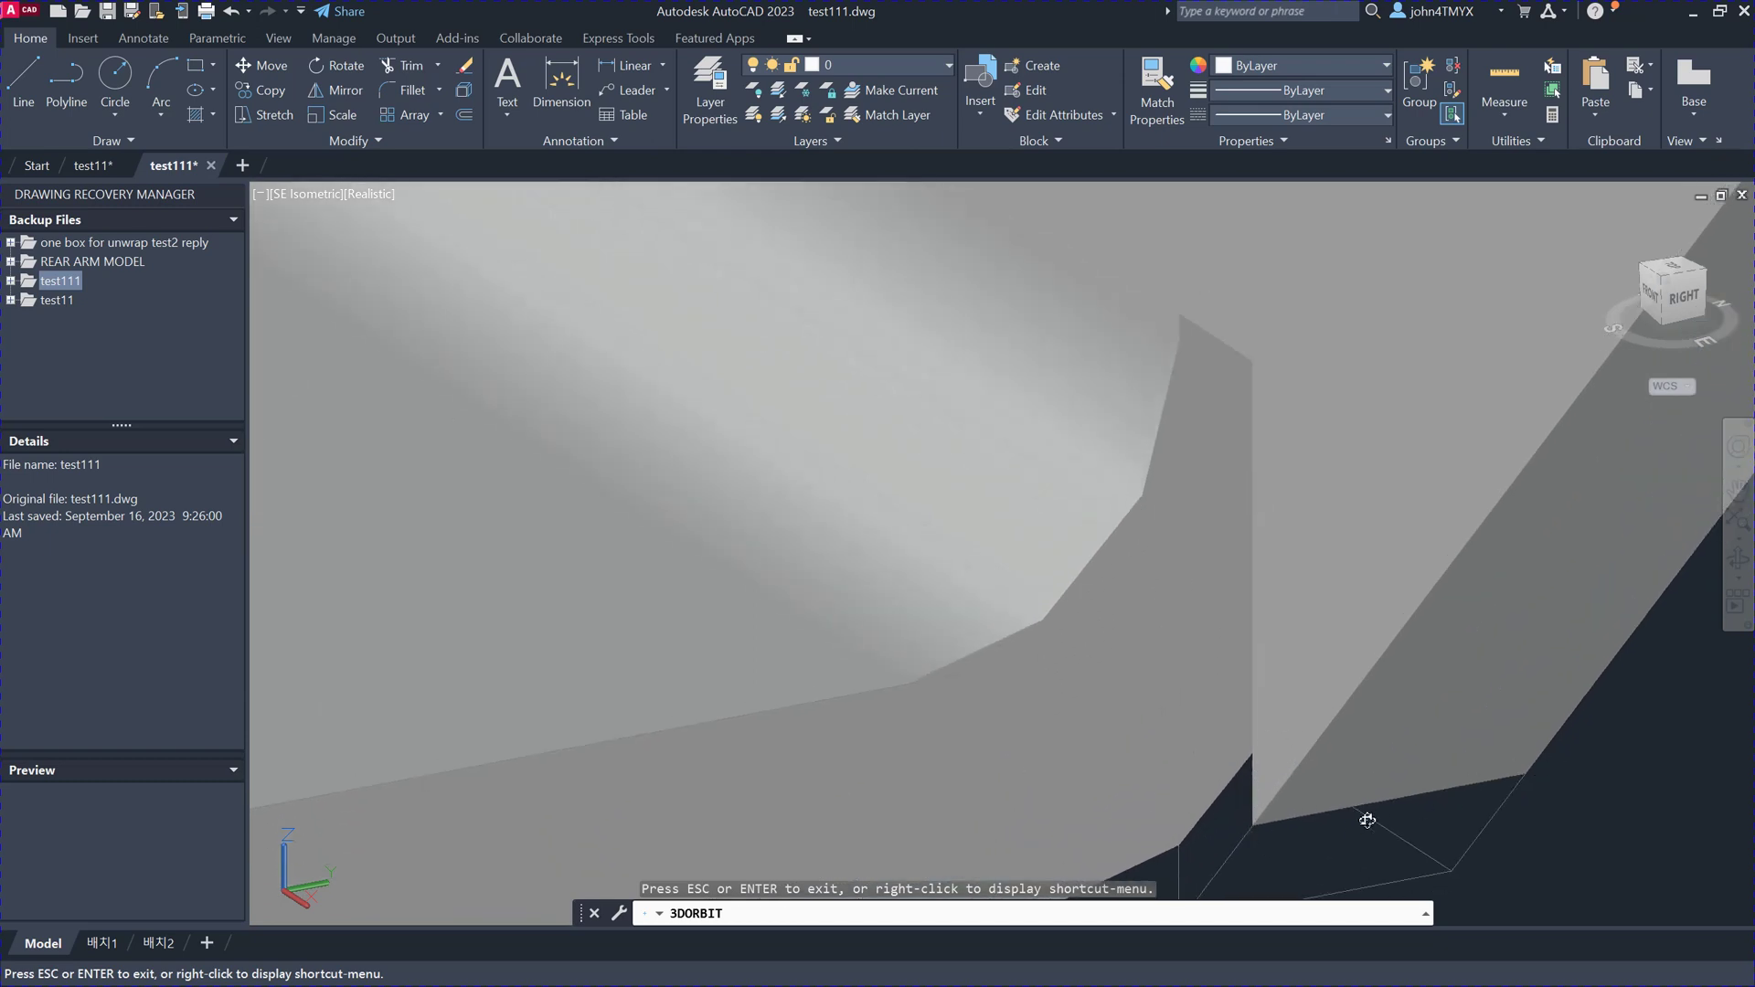
scroll(1348, 808, down, 5)
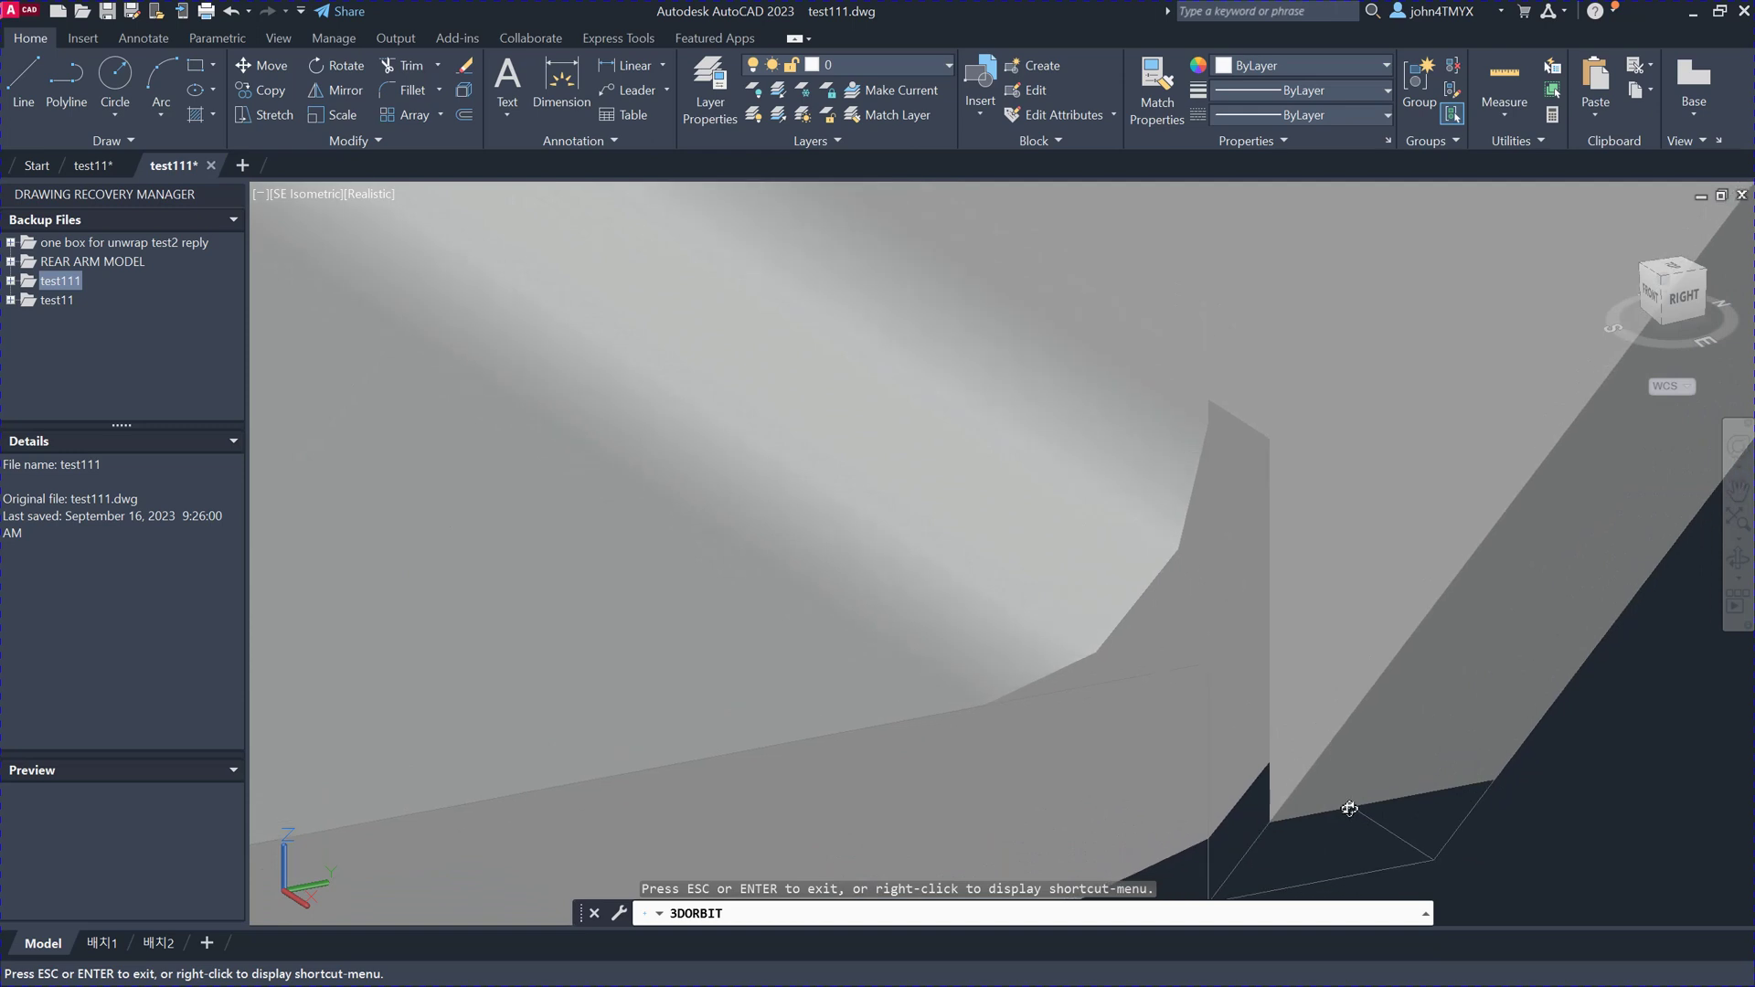
scroll(1352, 809, down, 6)
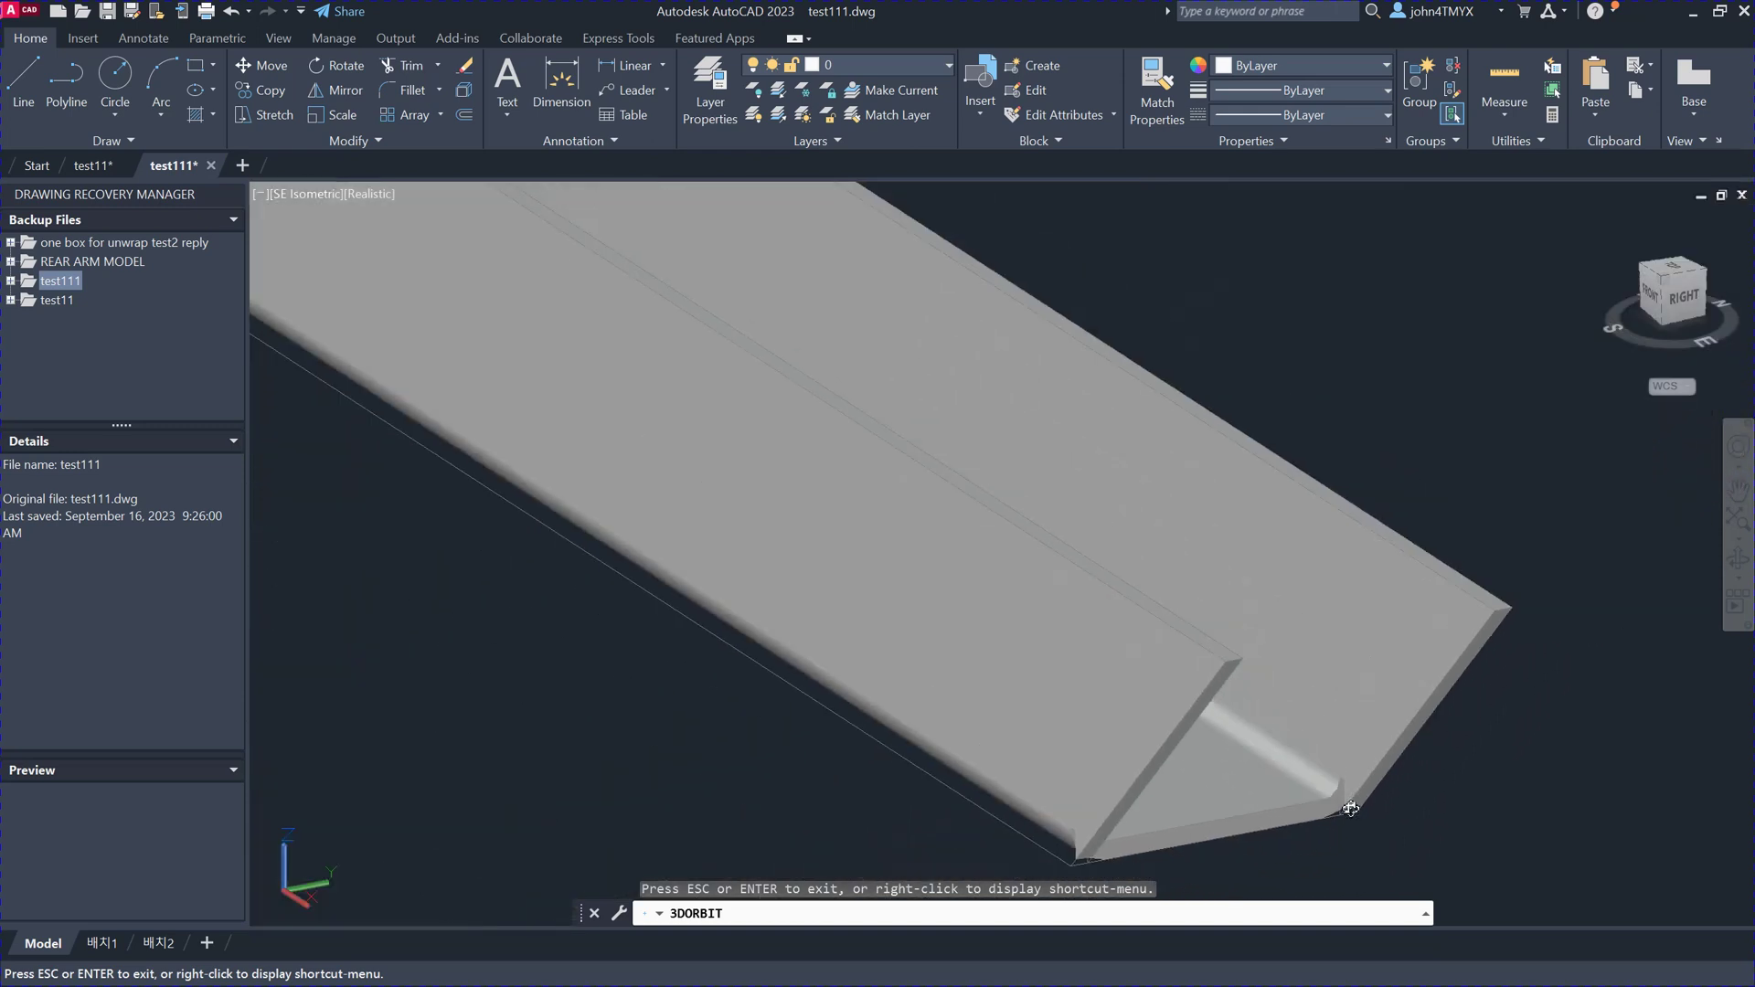
drag(1442, 795, 1347, 646)
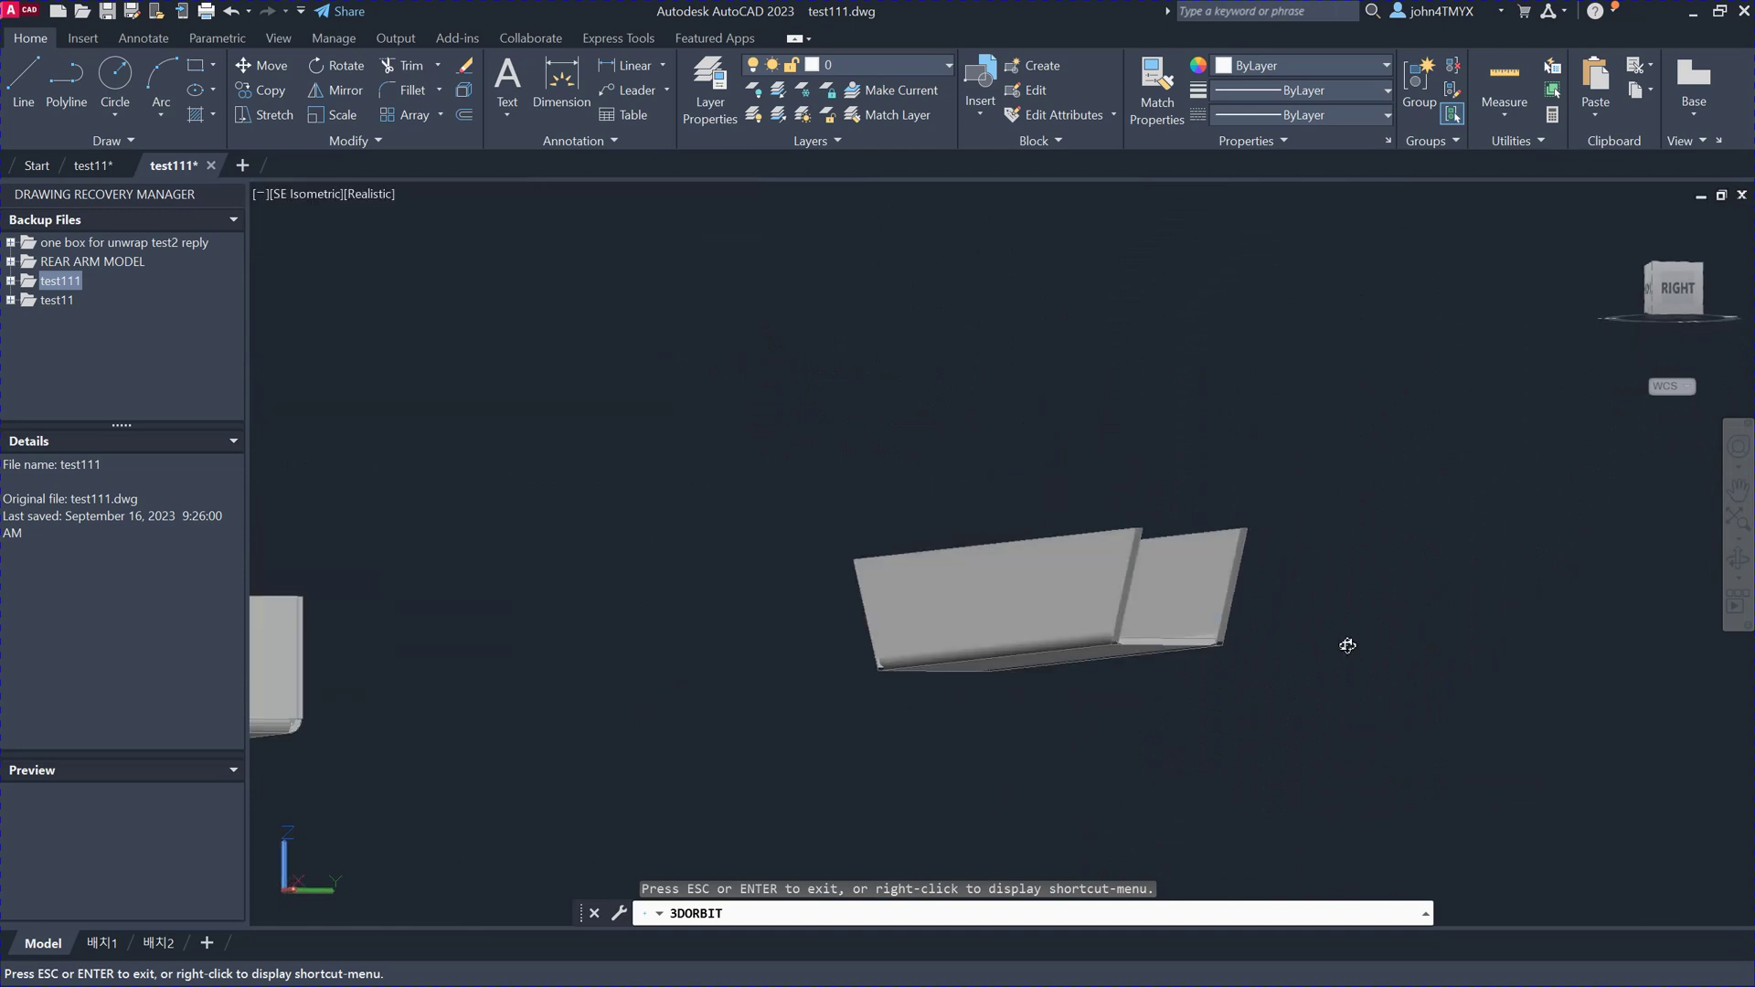
drag(1235, 662, 1217, 711)
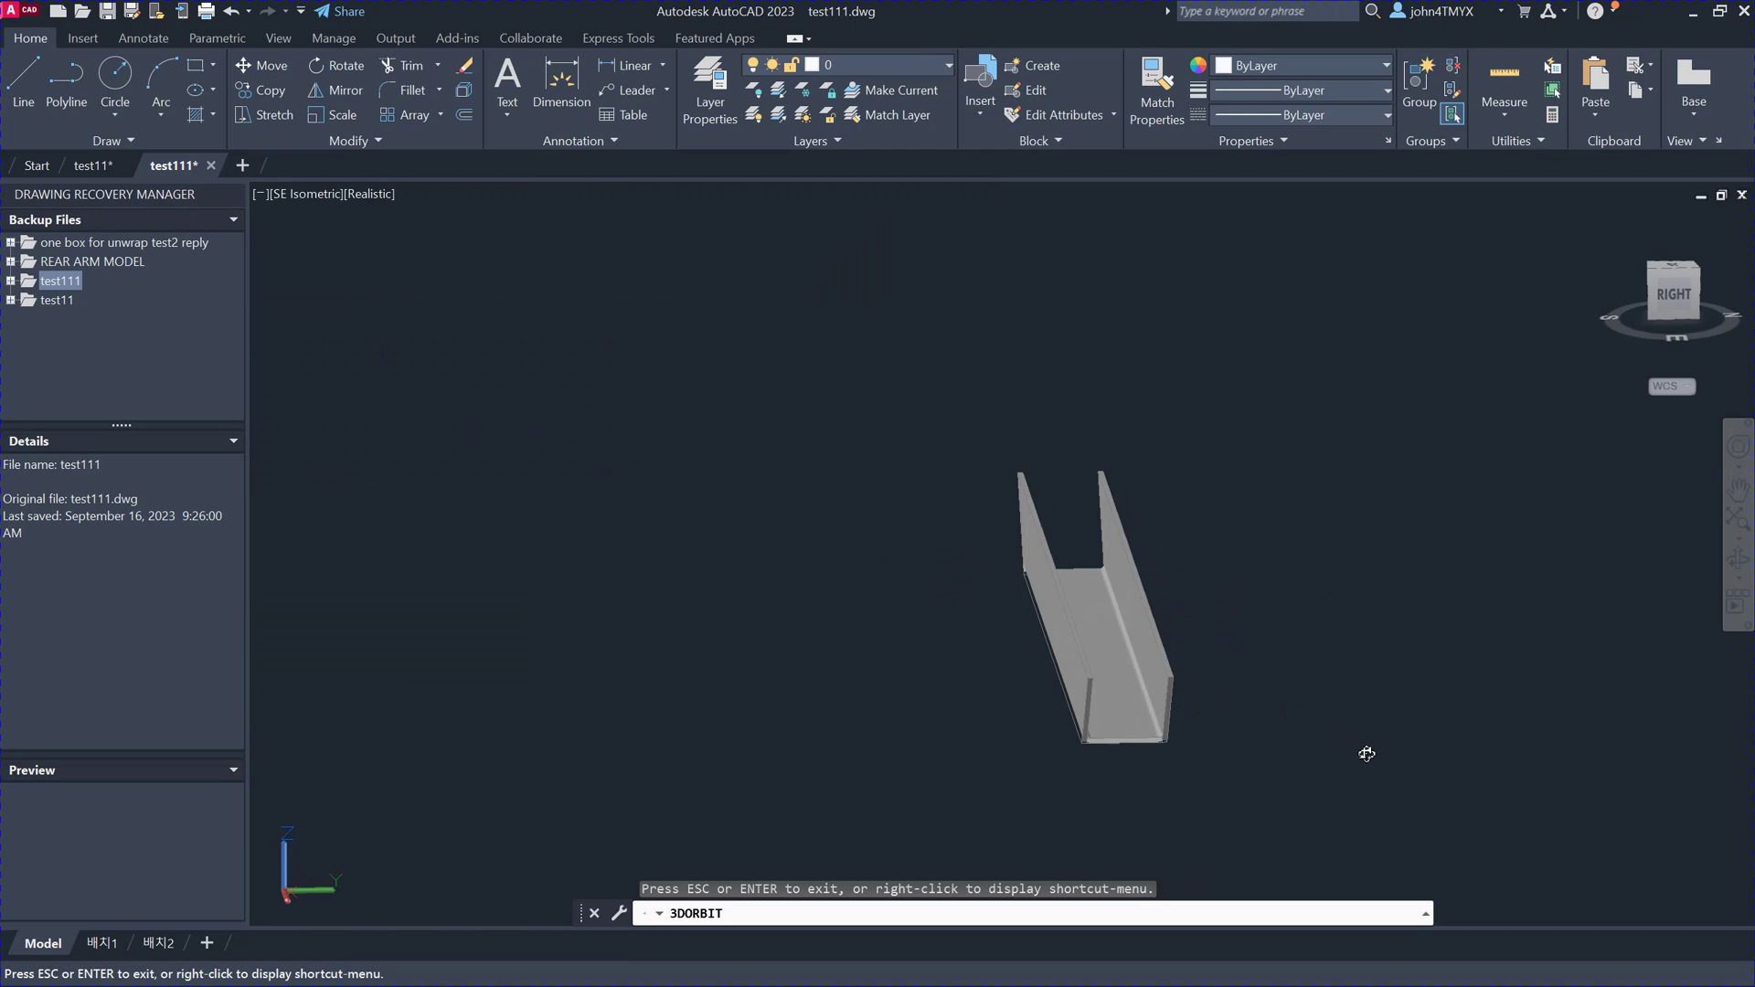
key(Escape)
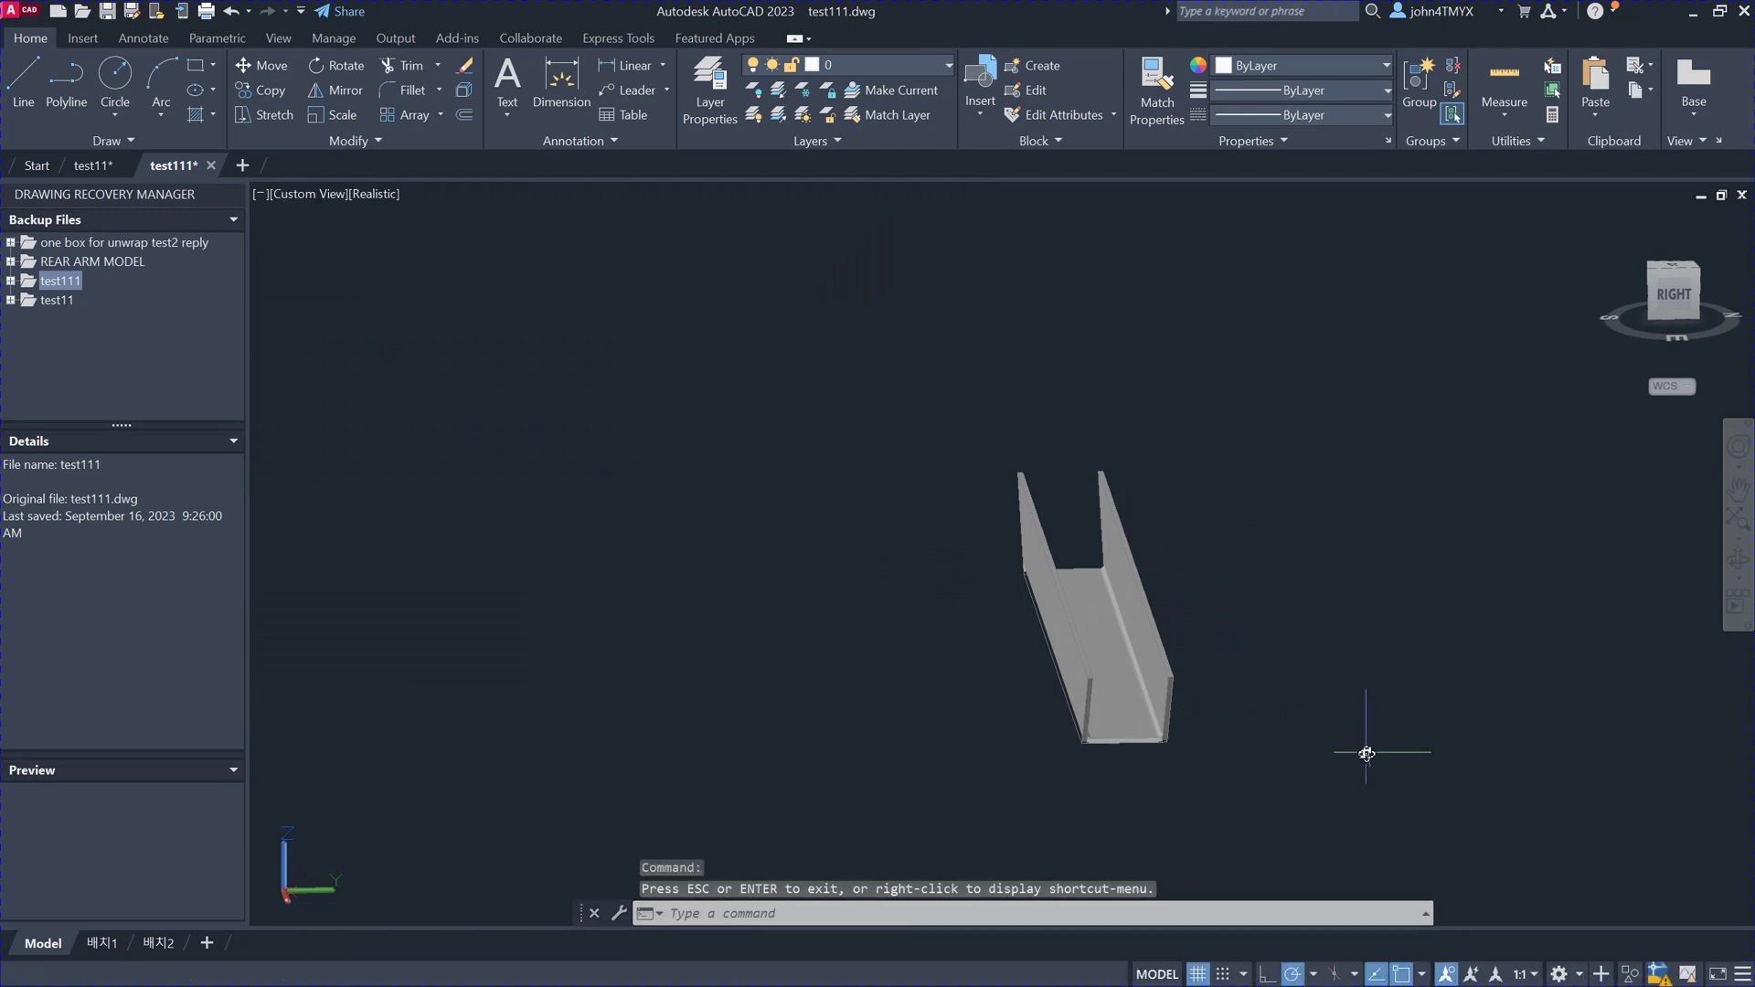
Step: Explode the test111 U-channel solid into face pieces via the EXP command suggestion
text(exp)
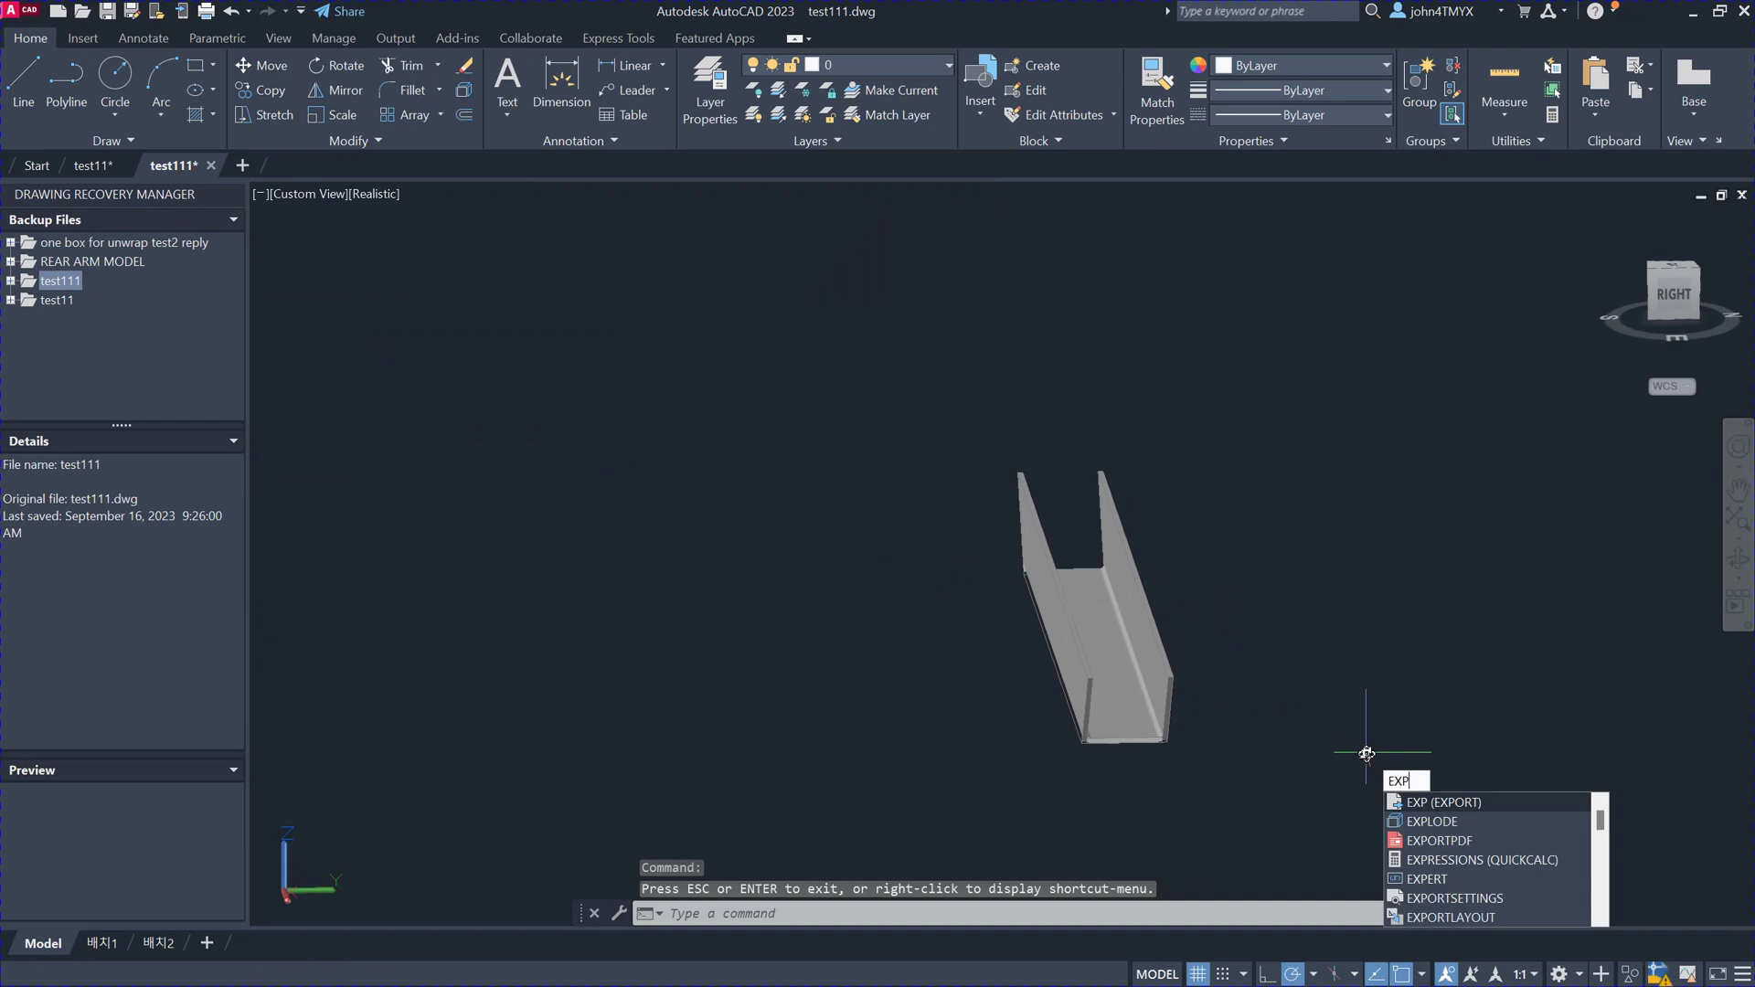
key(Down)
key(Return)
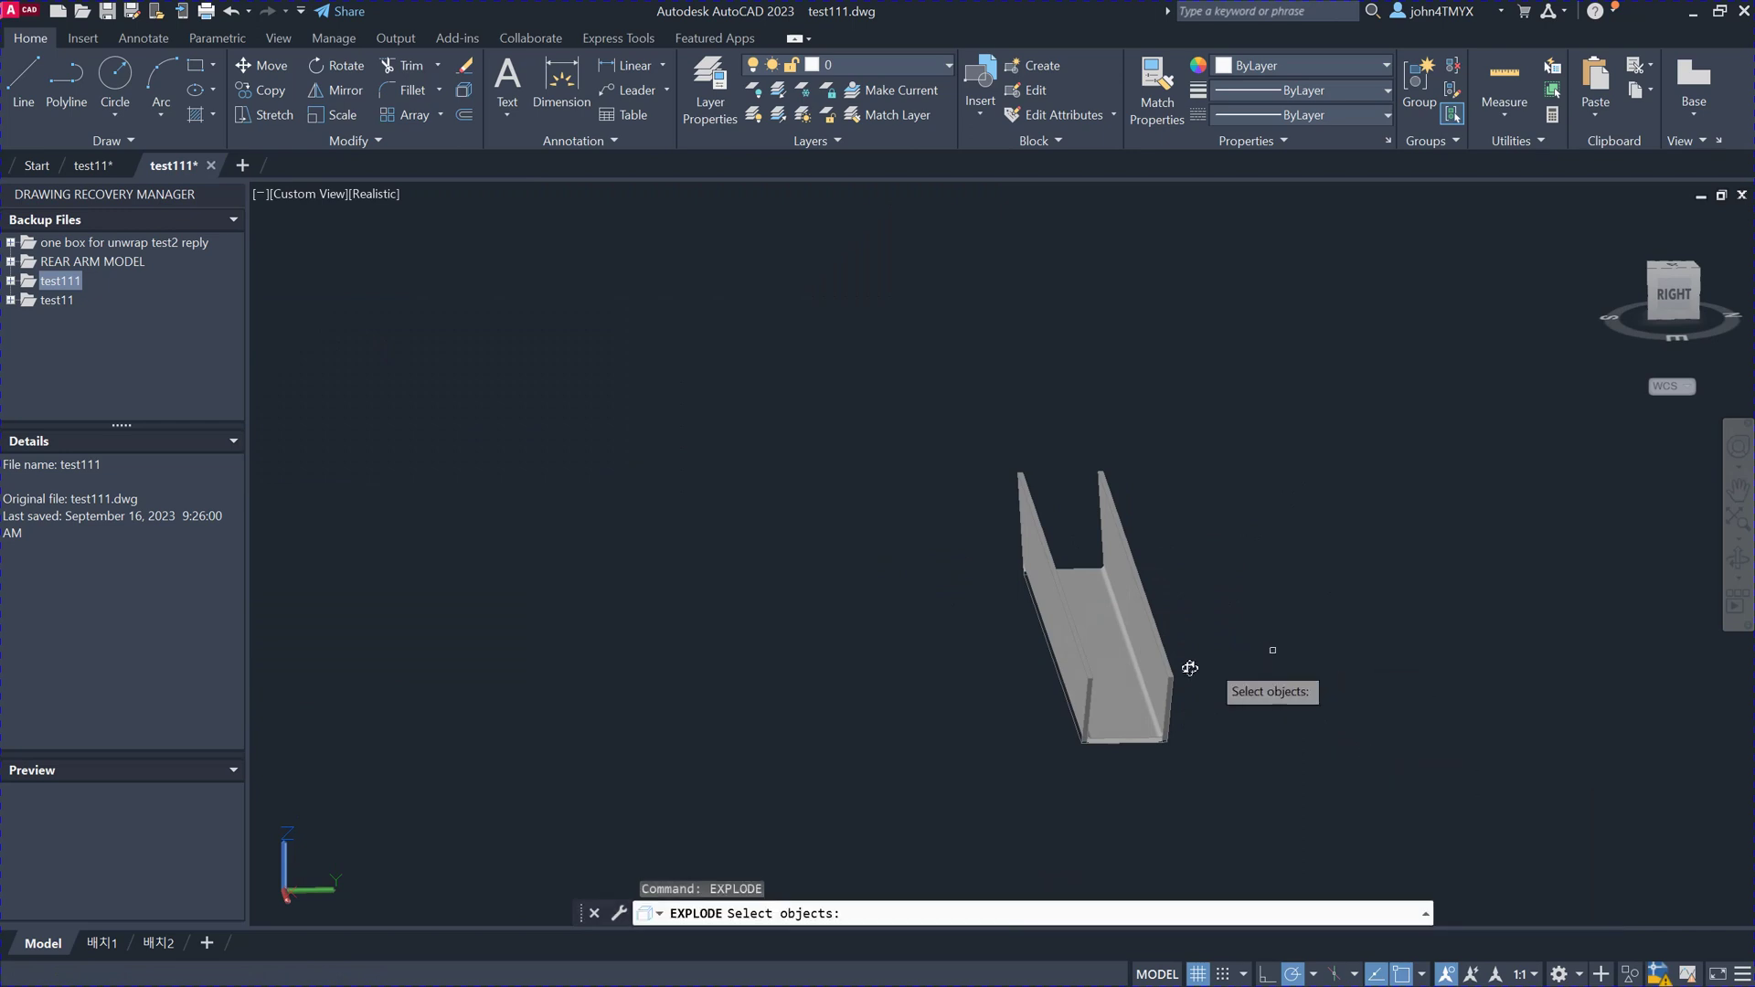
click(1096, 672)
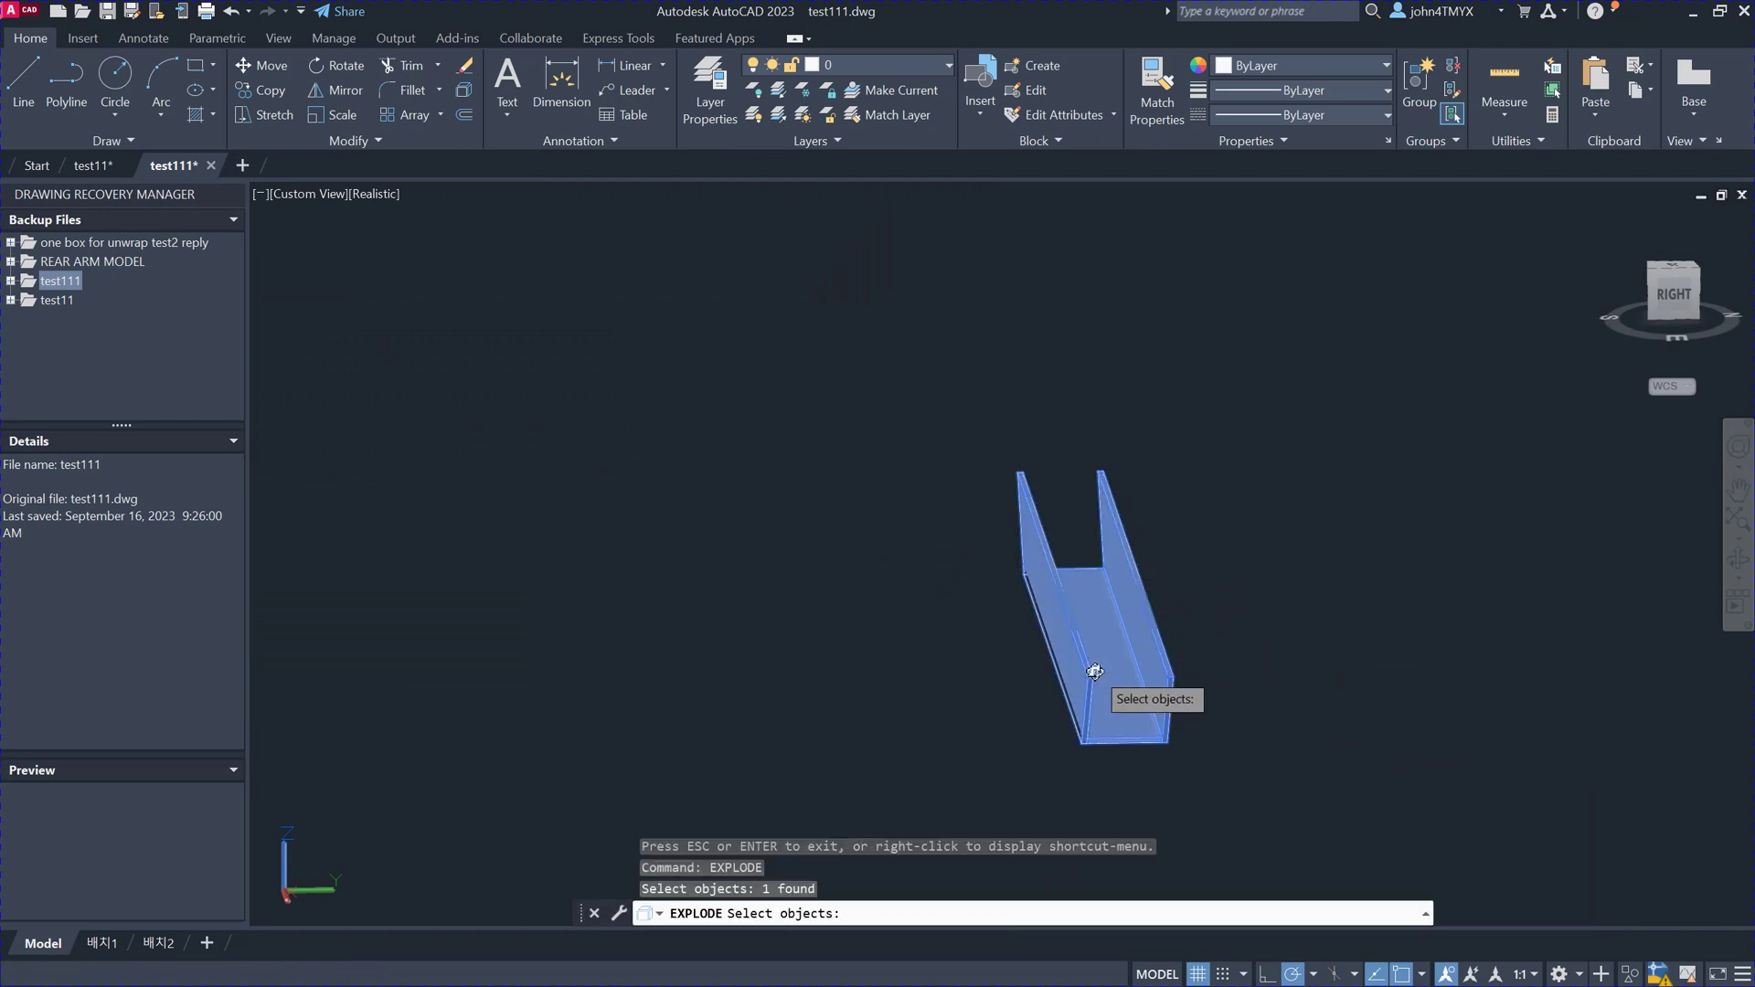
key(Return)
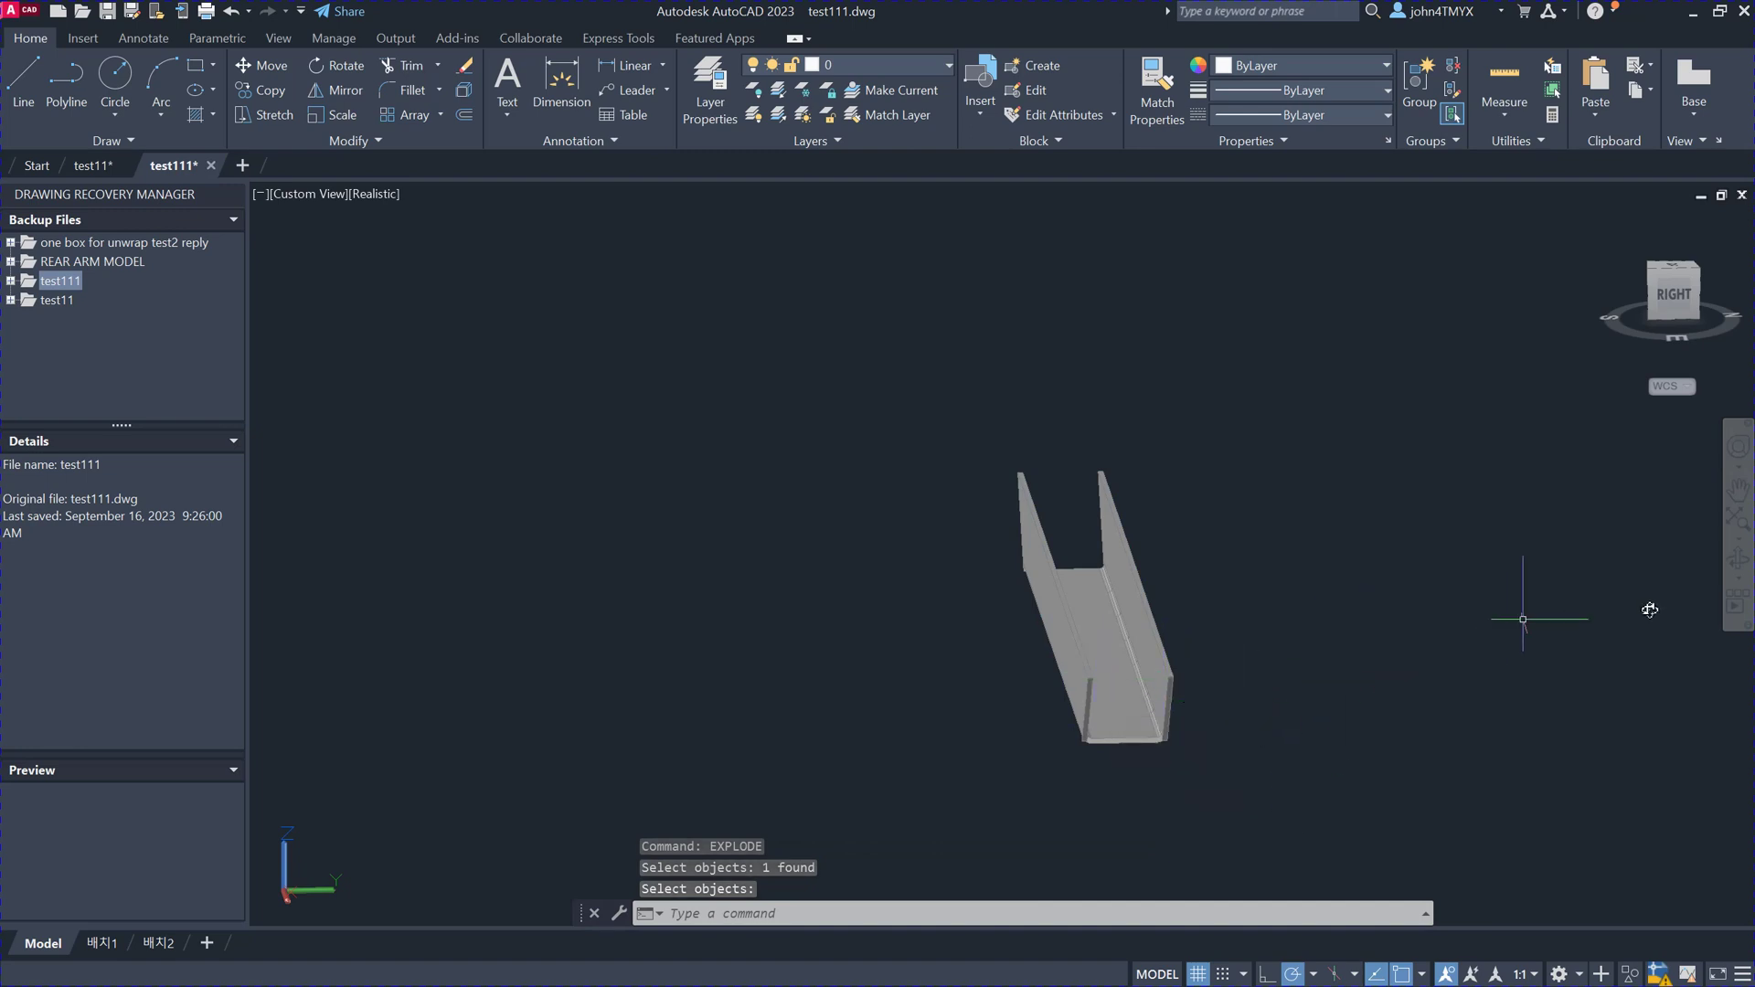
scroll(1149, 753, up, 4)
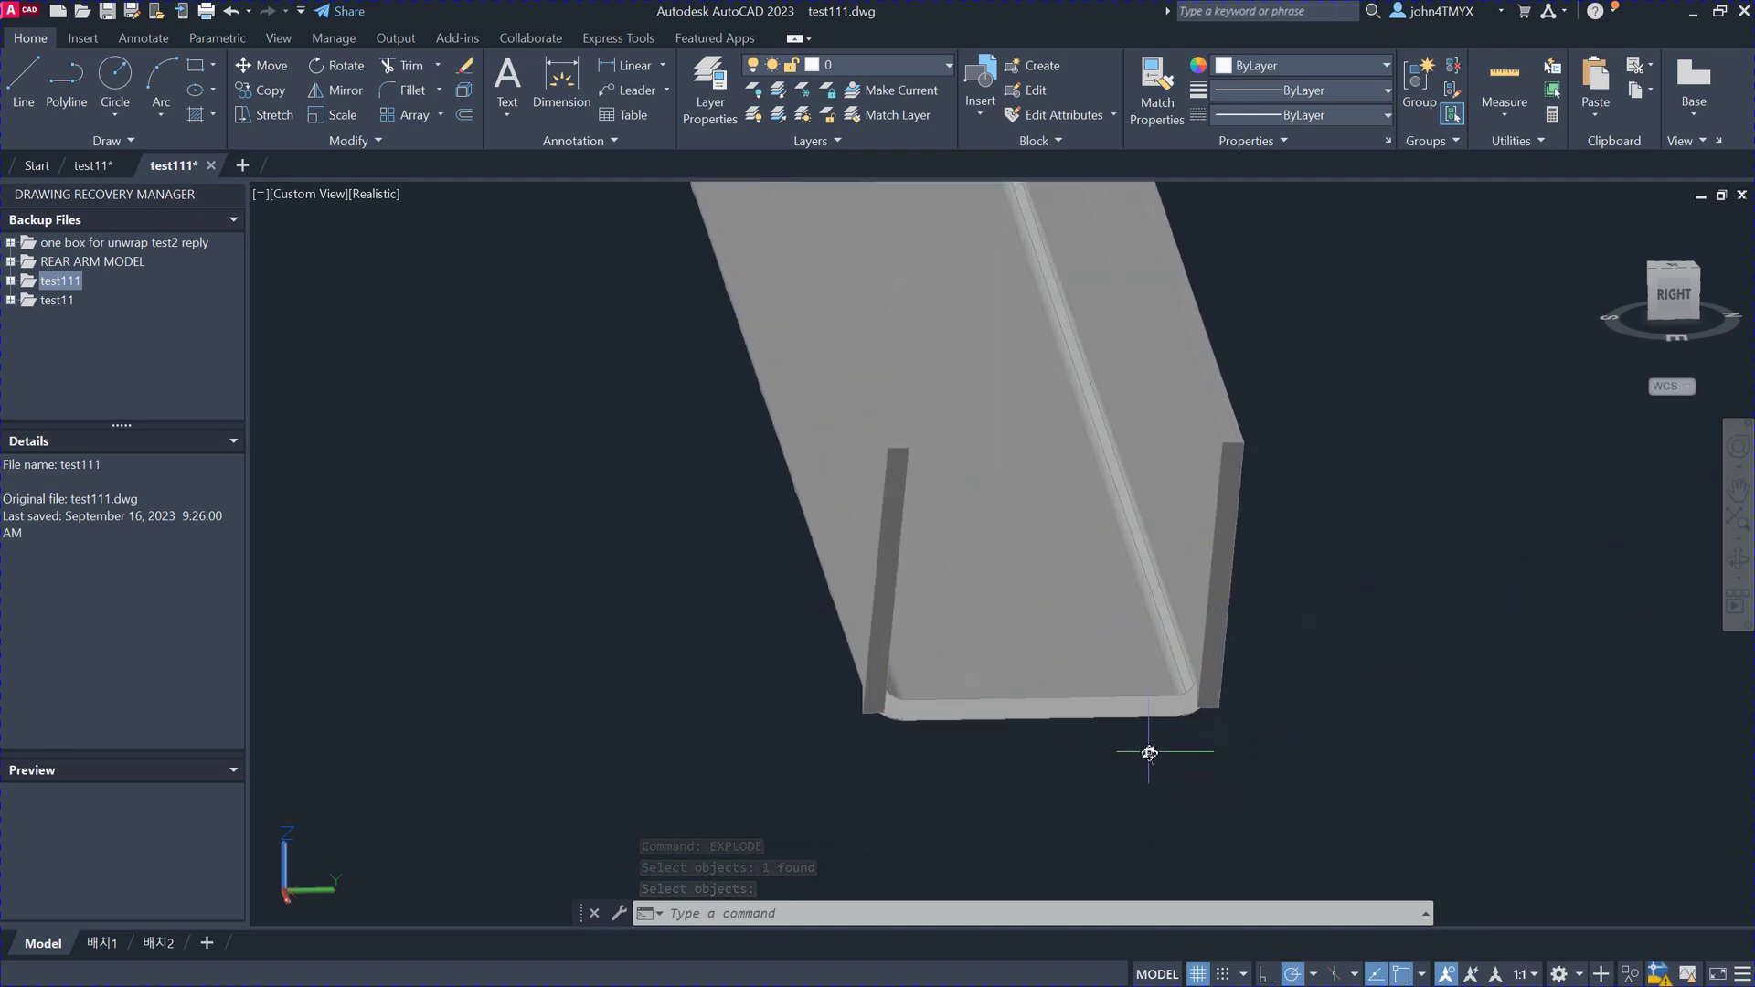
scroll(1149, 753, down, 4)
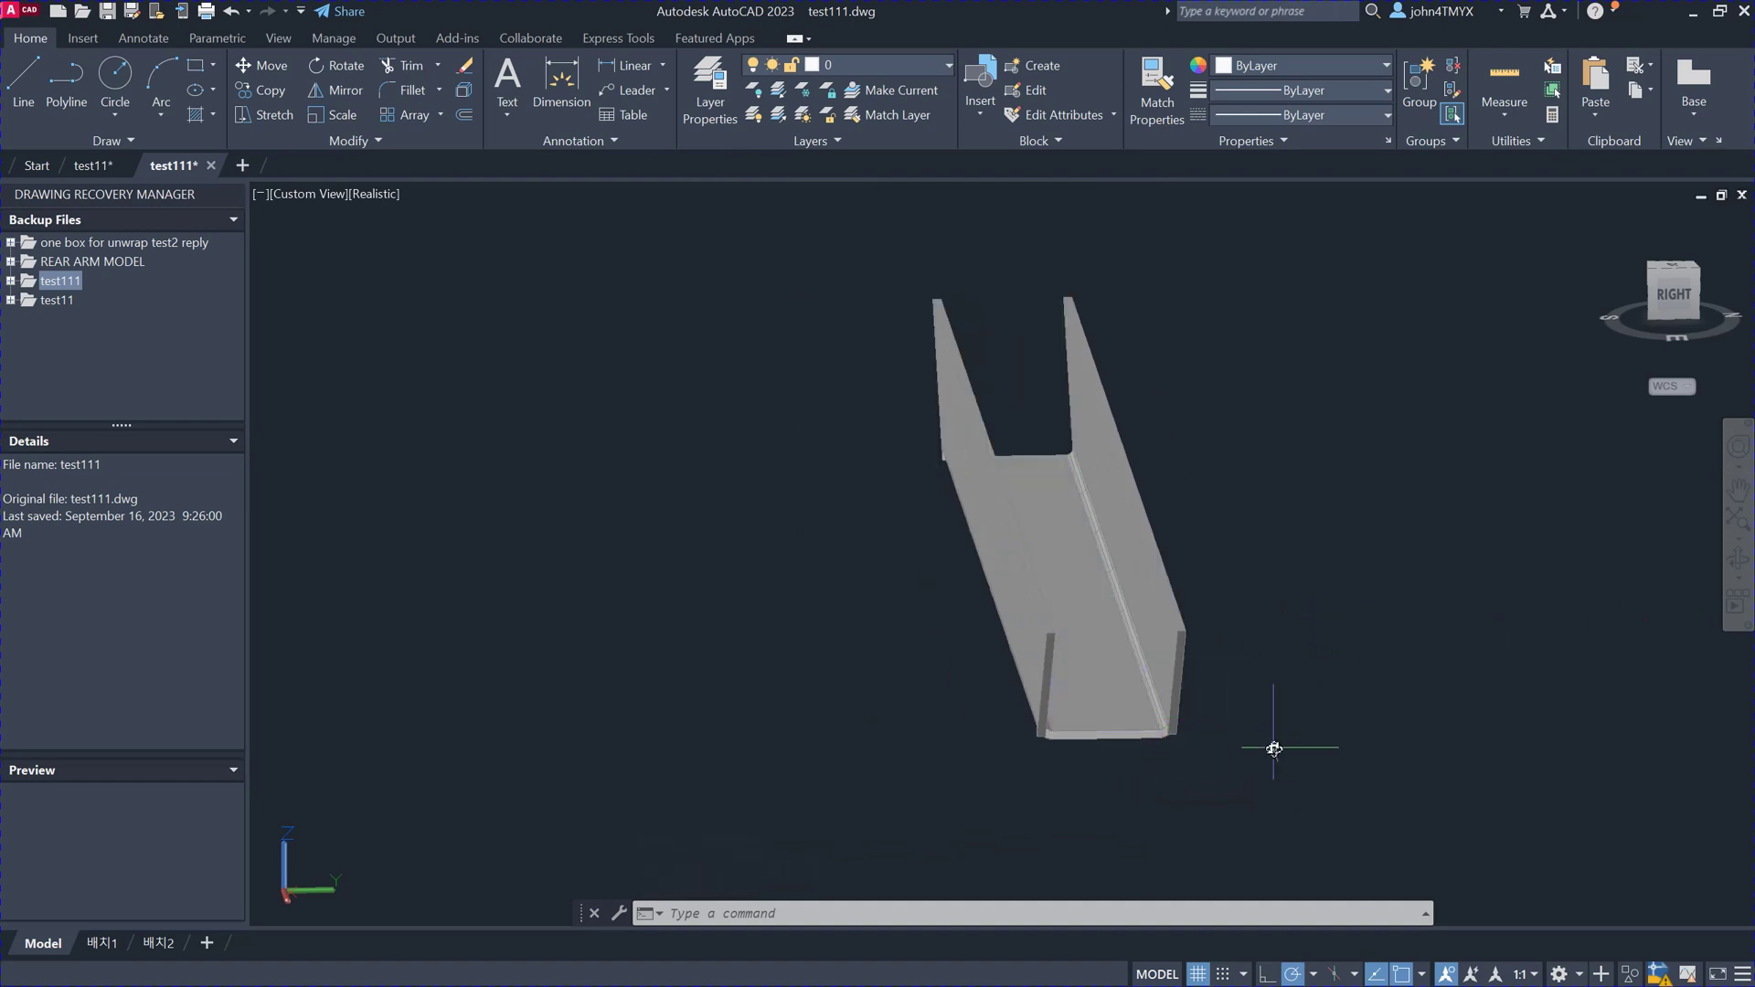
Step: Run SUNROLL on the exploded channel, using its inner floor and all 26 surfaces
text(l)
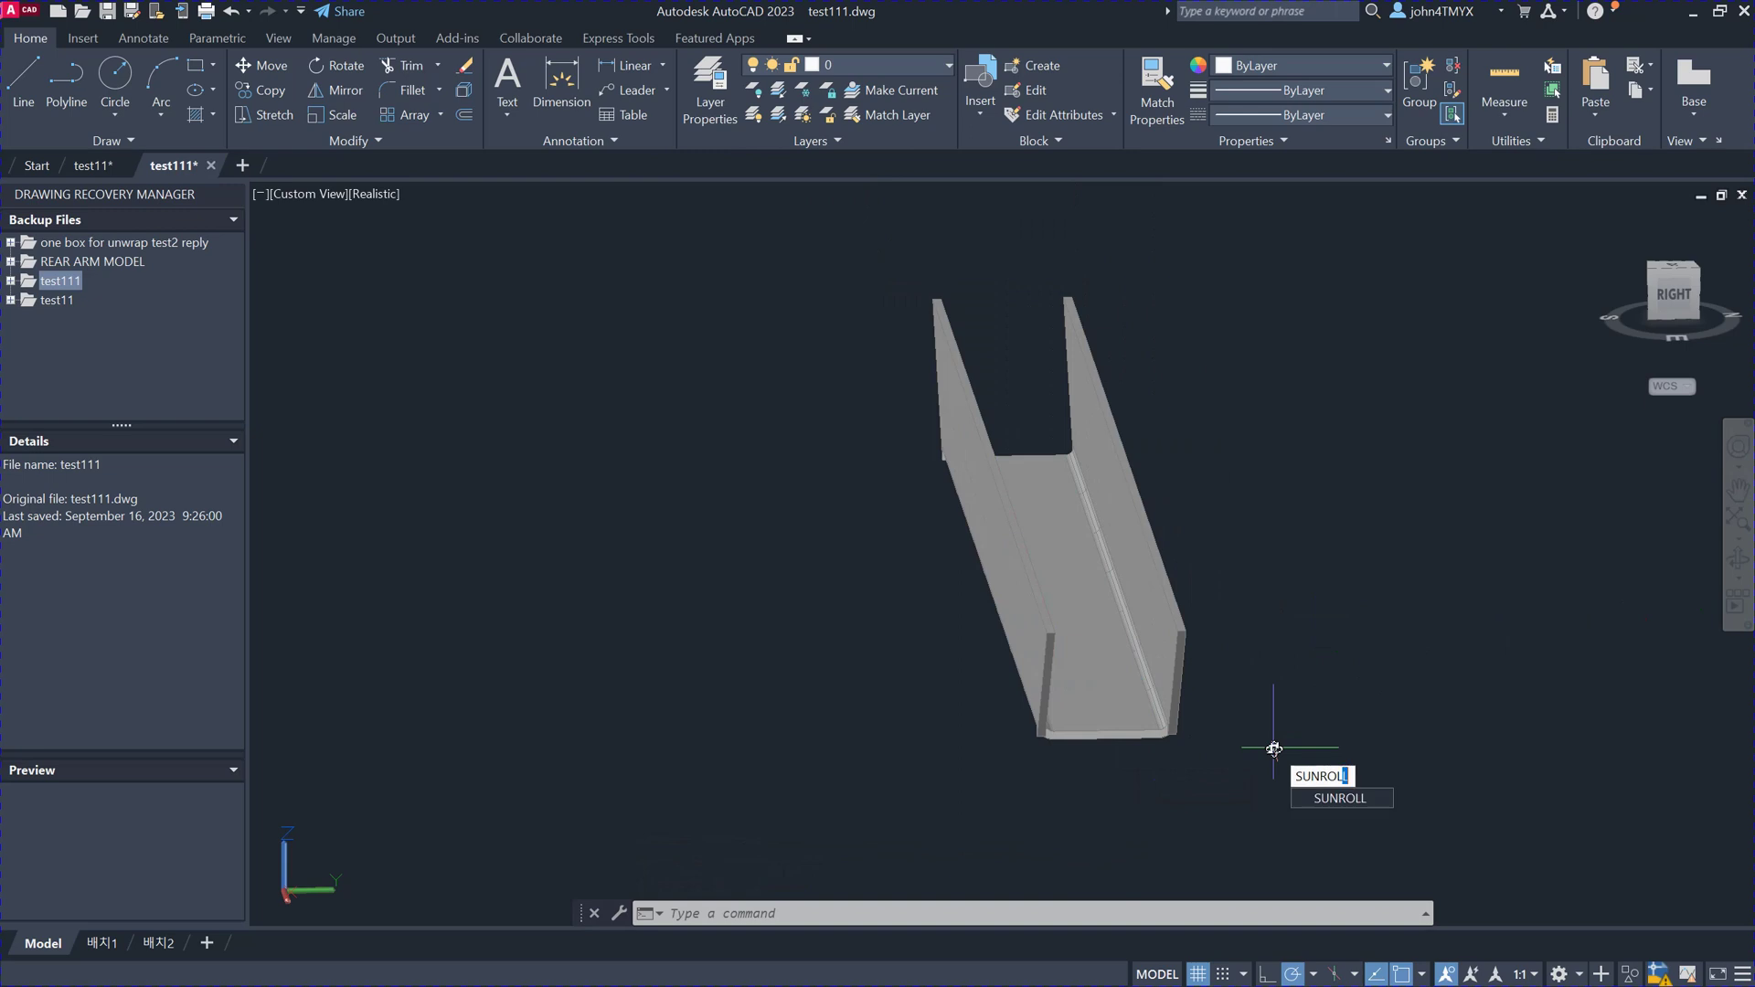
key(Return)
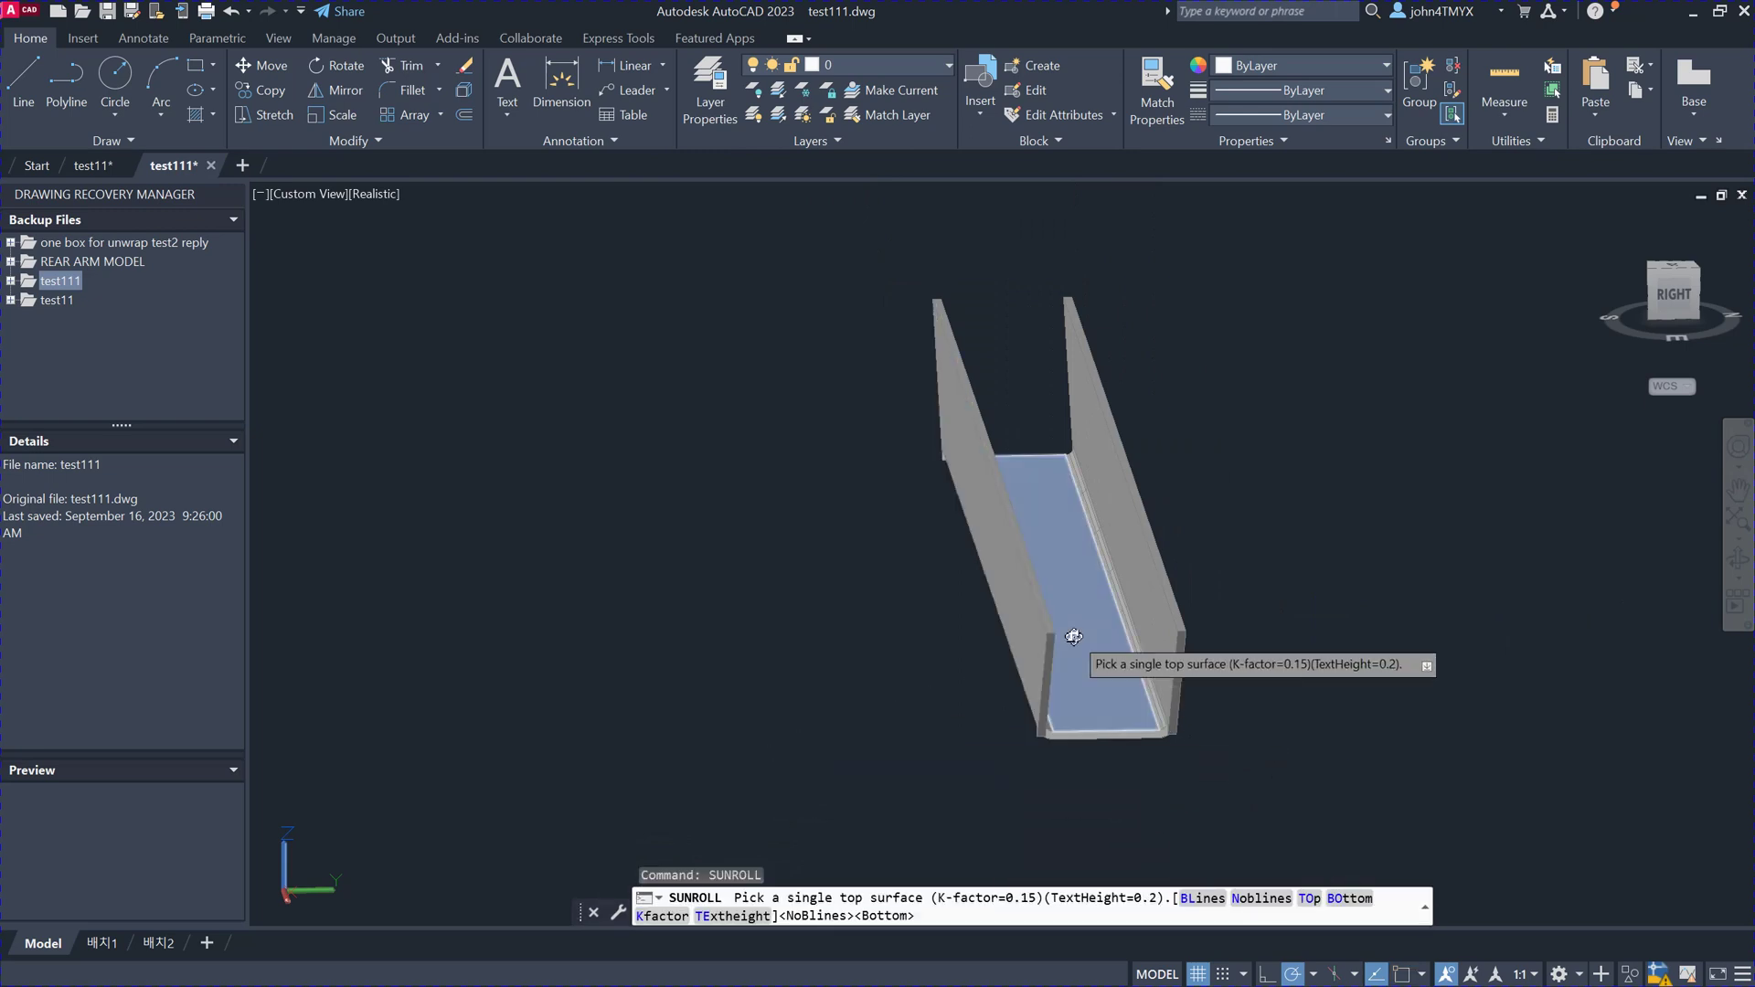
click(1073, 637)
scroll(1088, 677, down, 4)
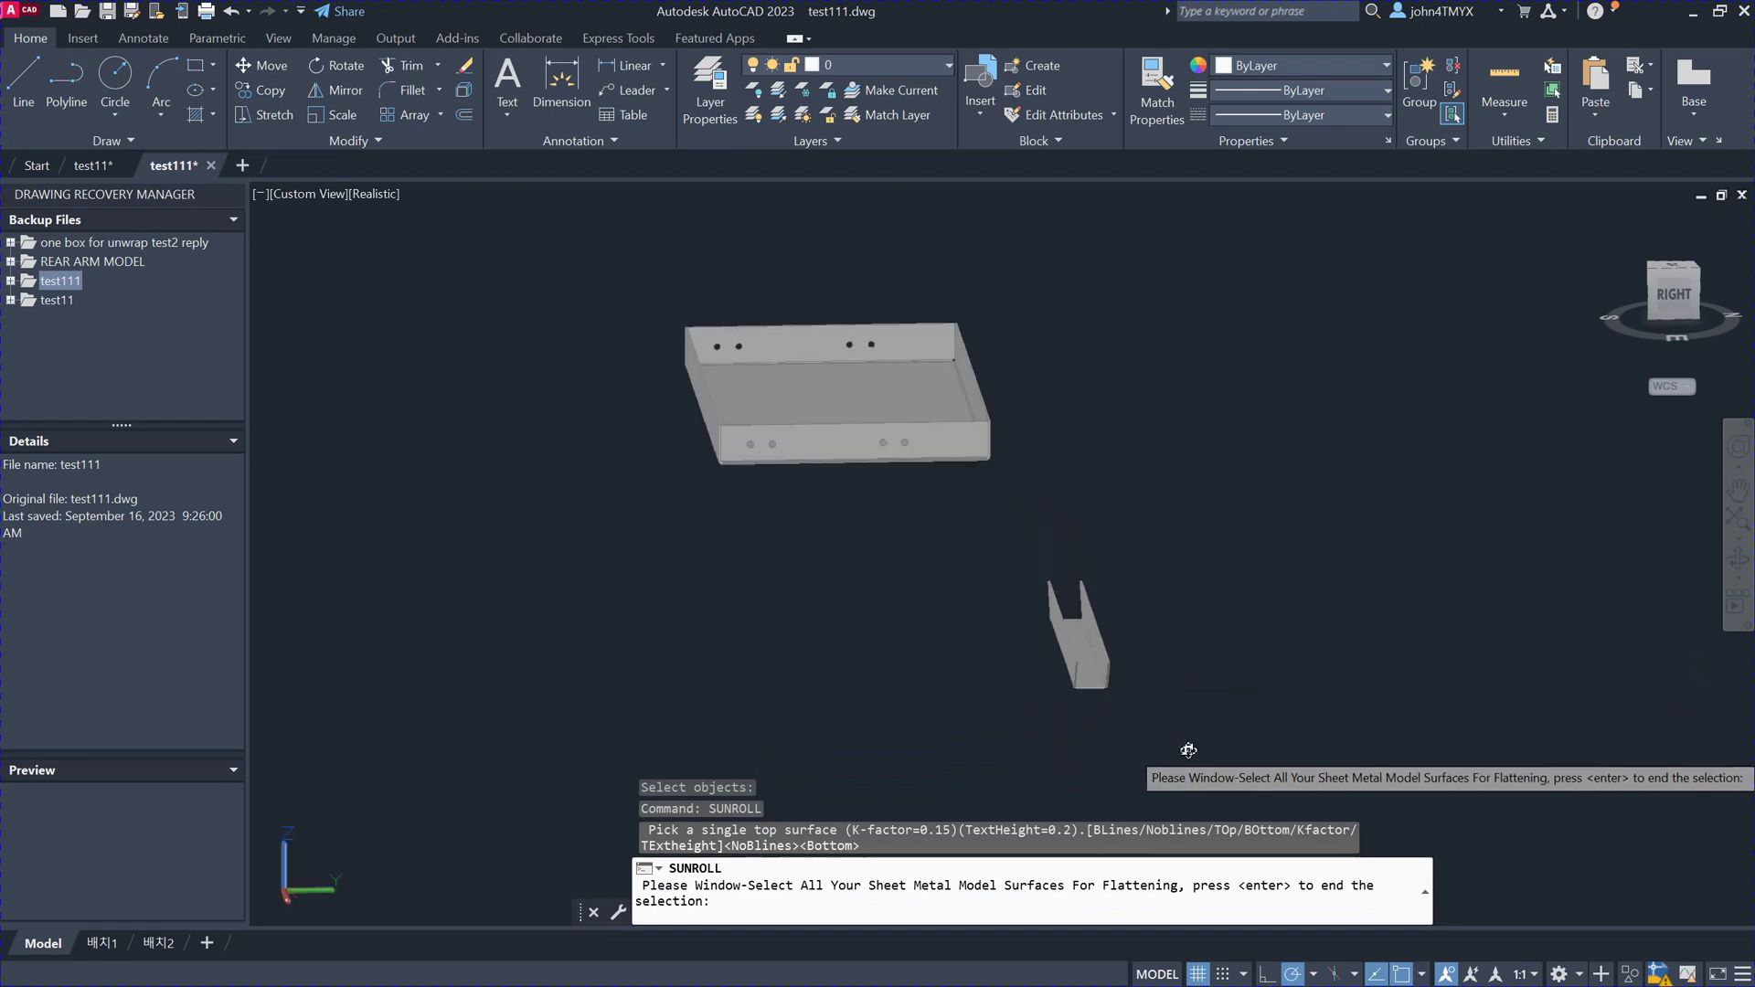
click(1189, 750)
click(1000, 546)
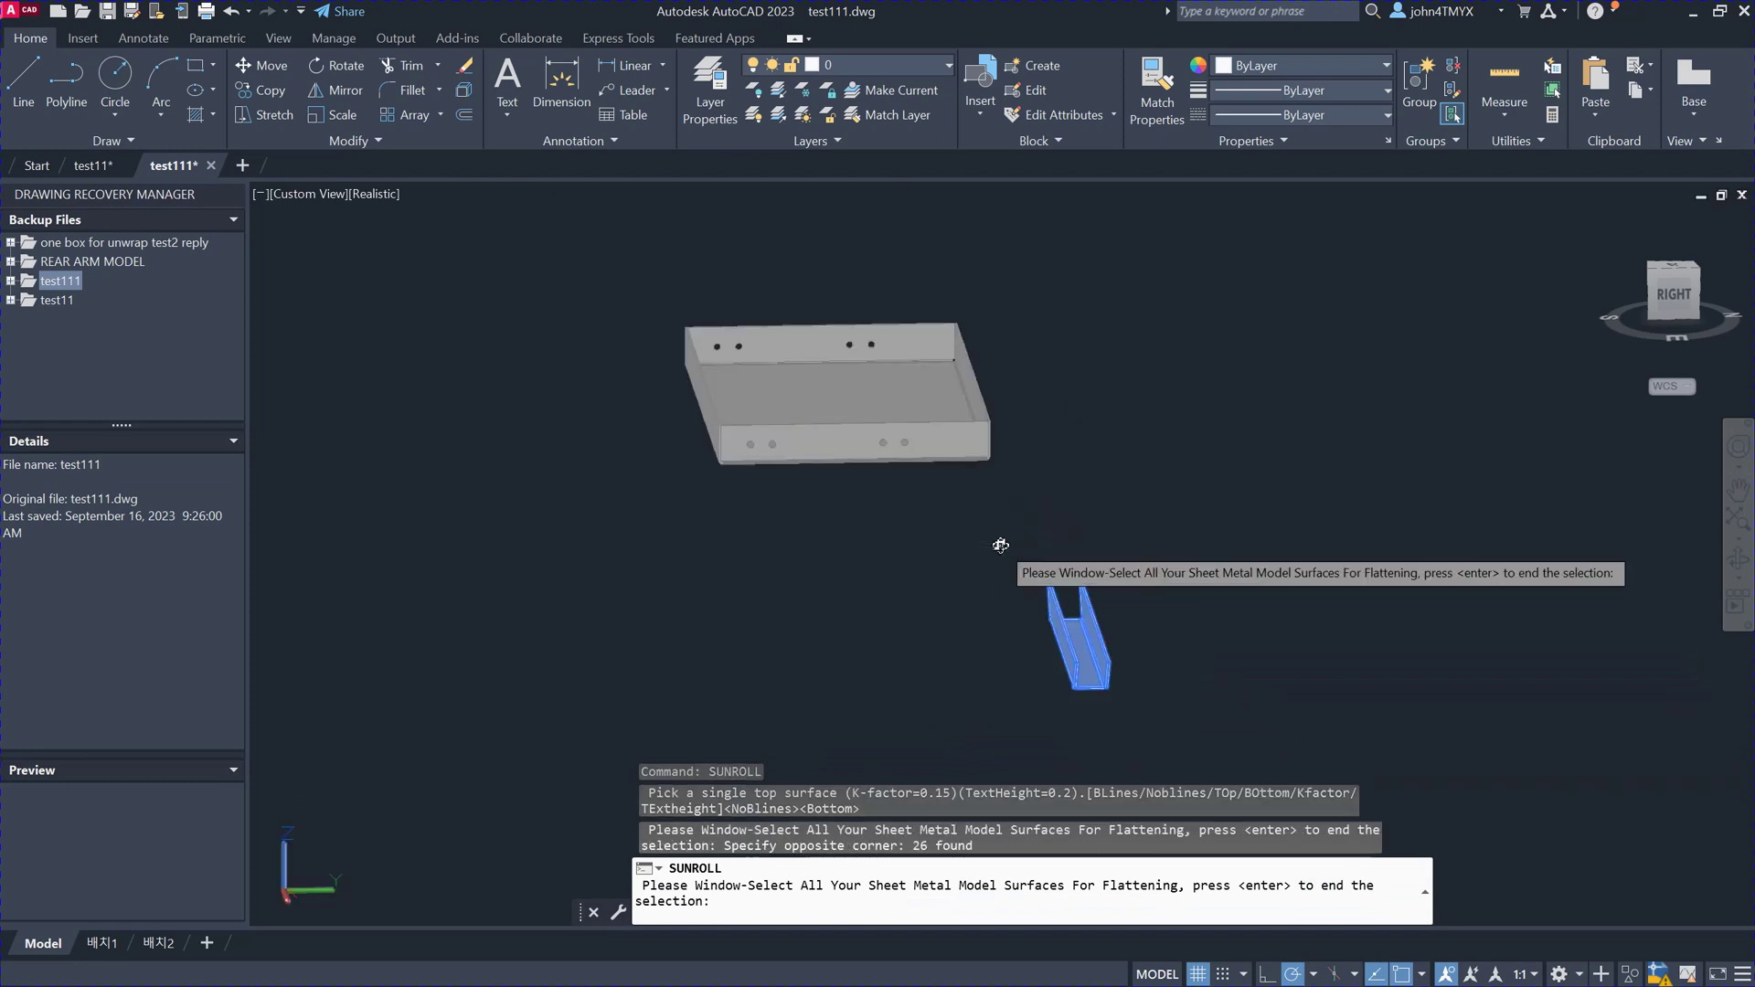
key(Return)
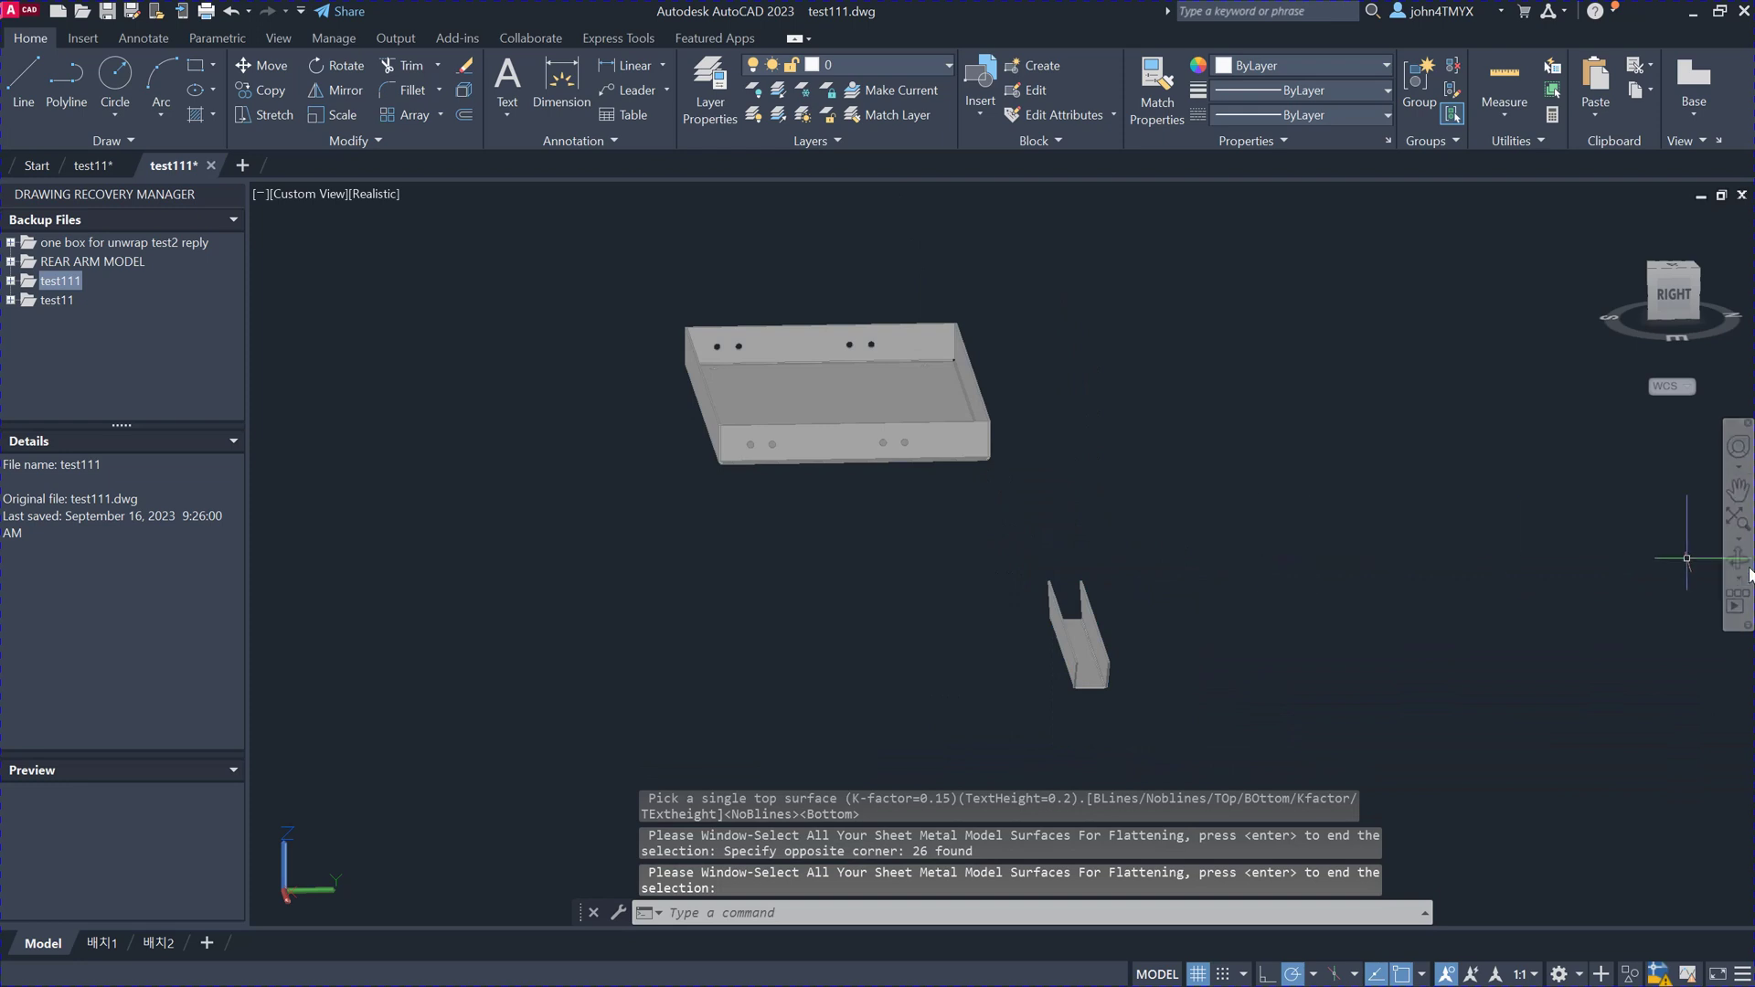
click(1735, 524)
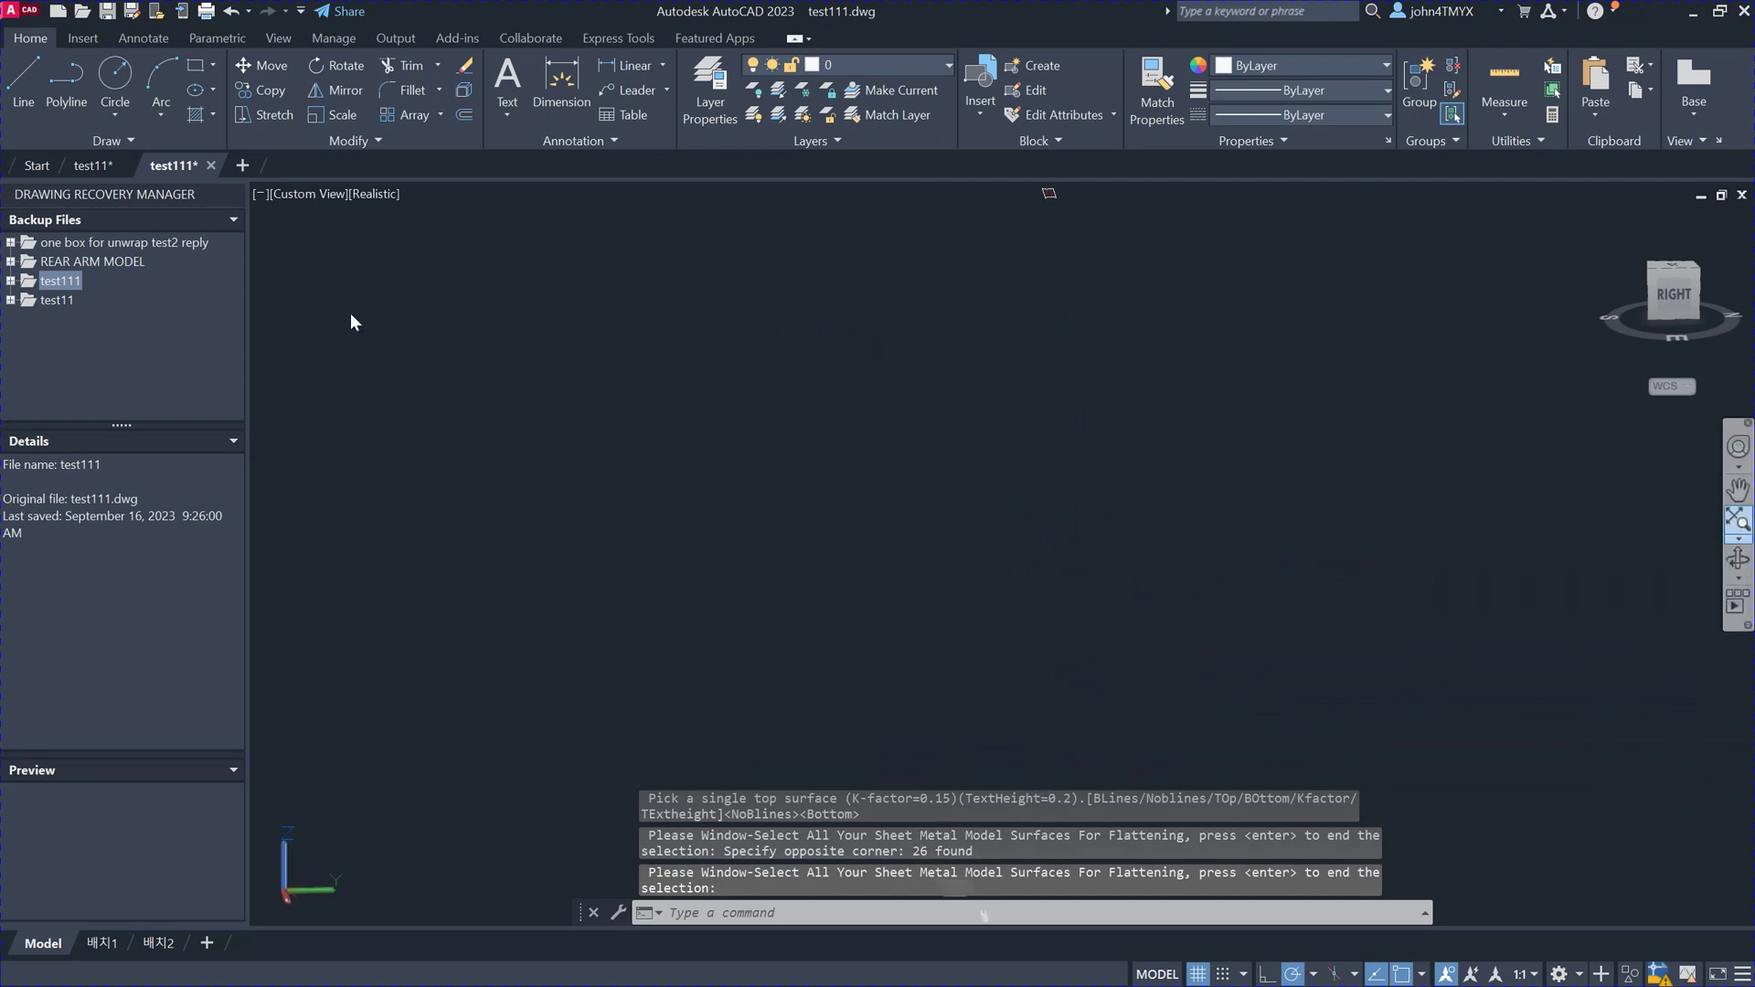
Step: Zoom toward the small red-lined channel flat pattern near the top of the drawing
scroll(1085, 194, up, 5)
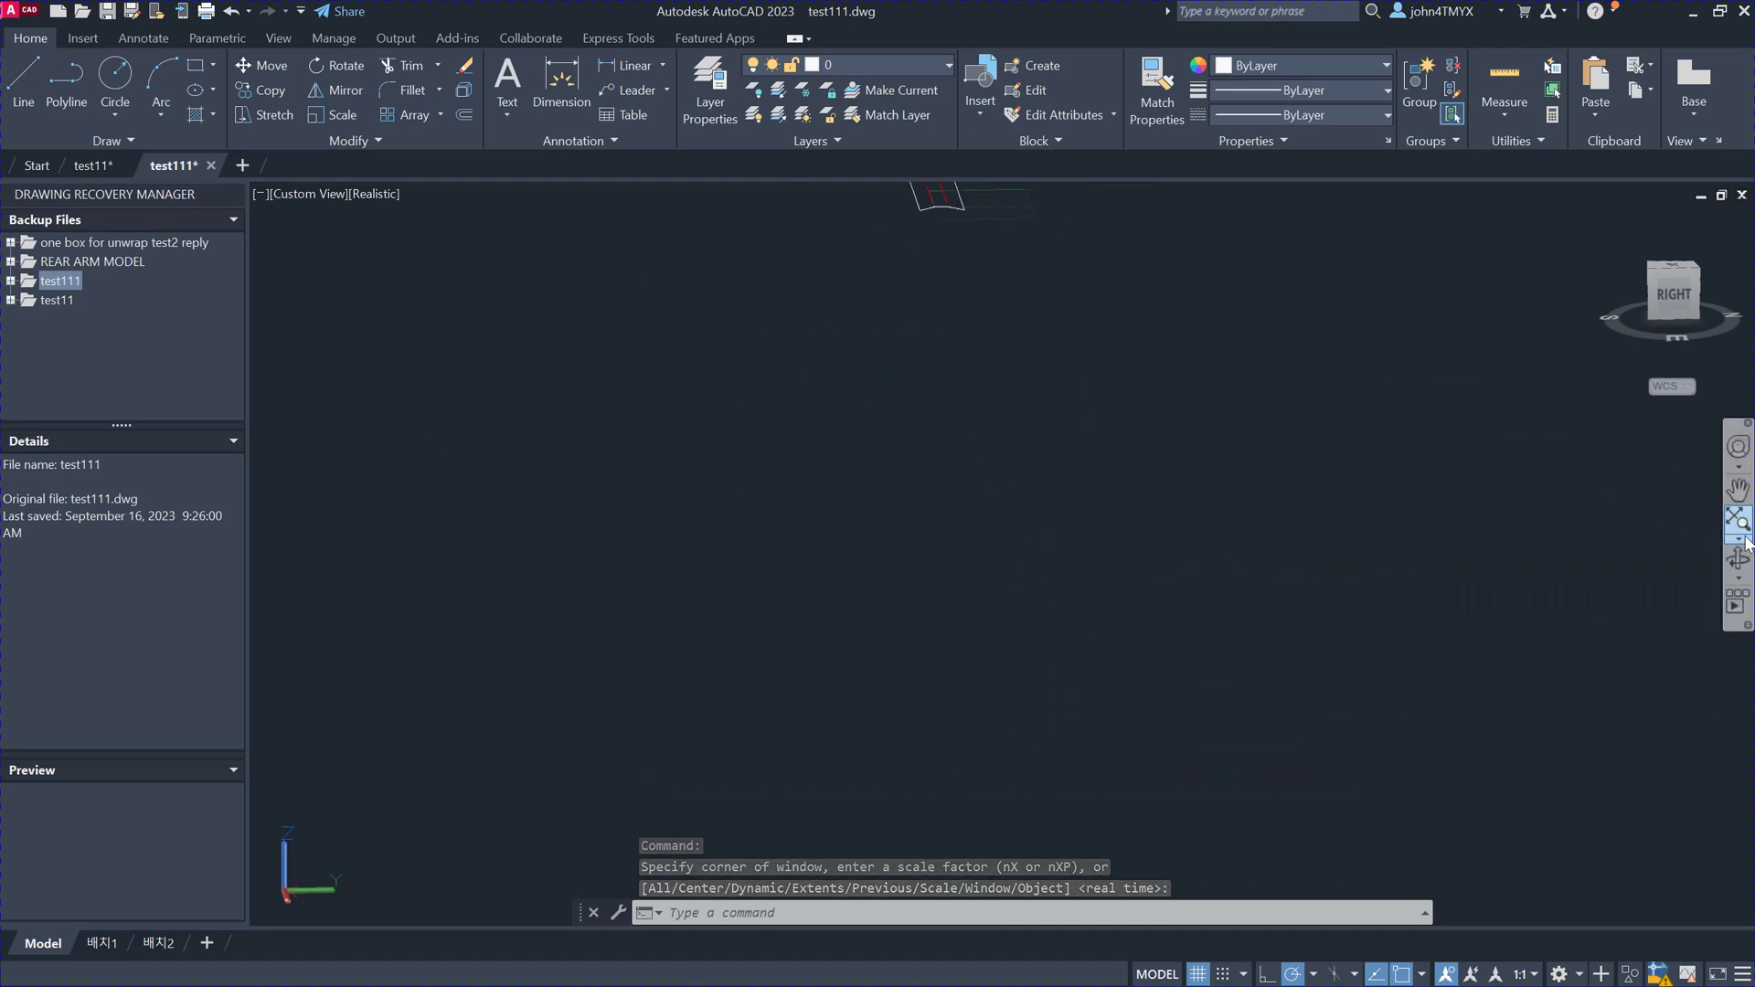
click(1042, 283)
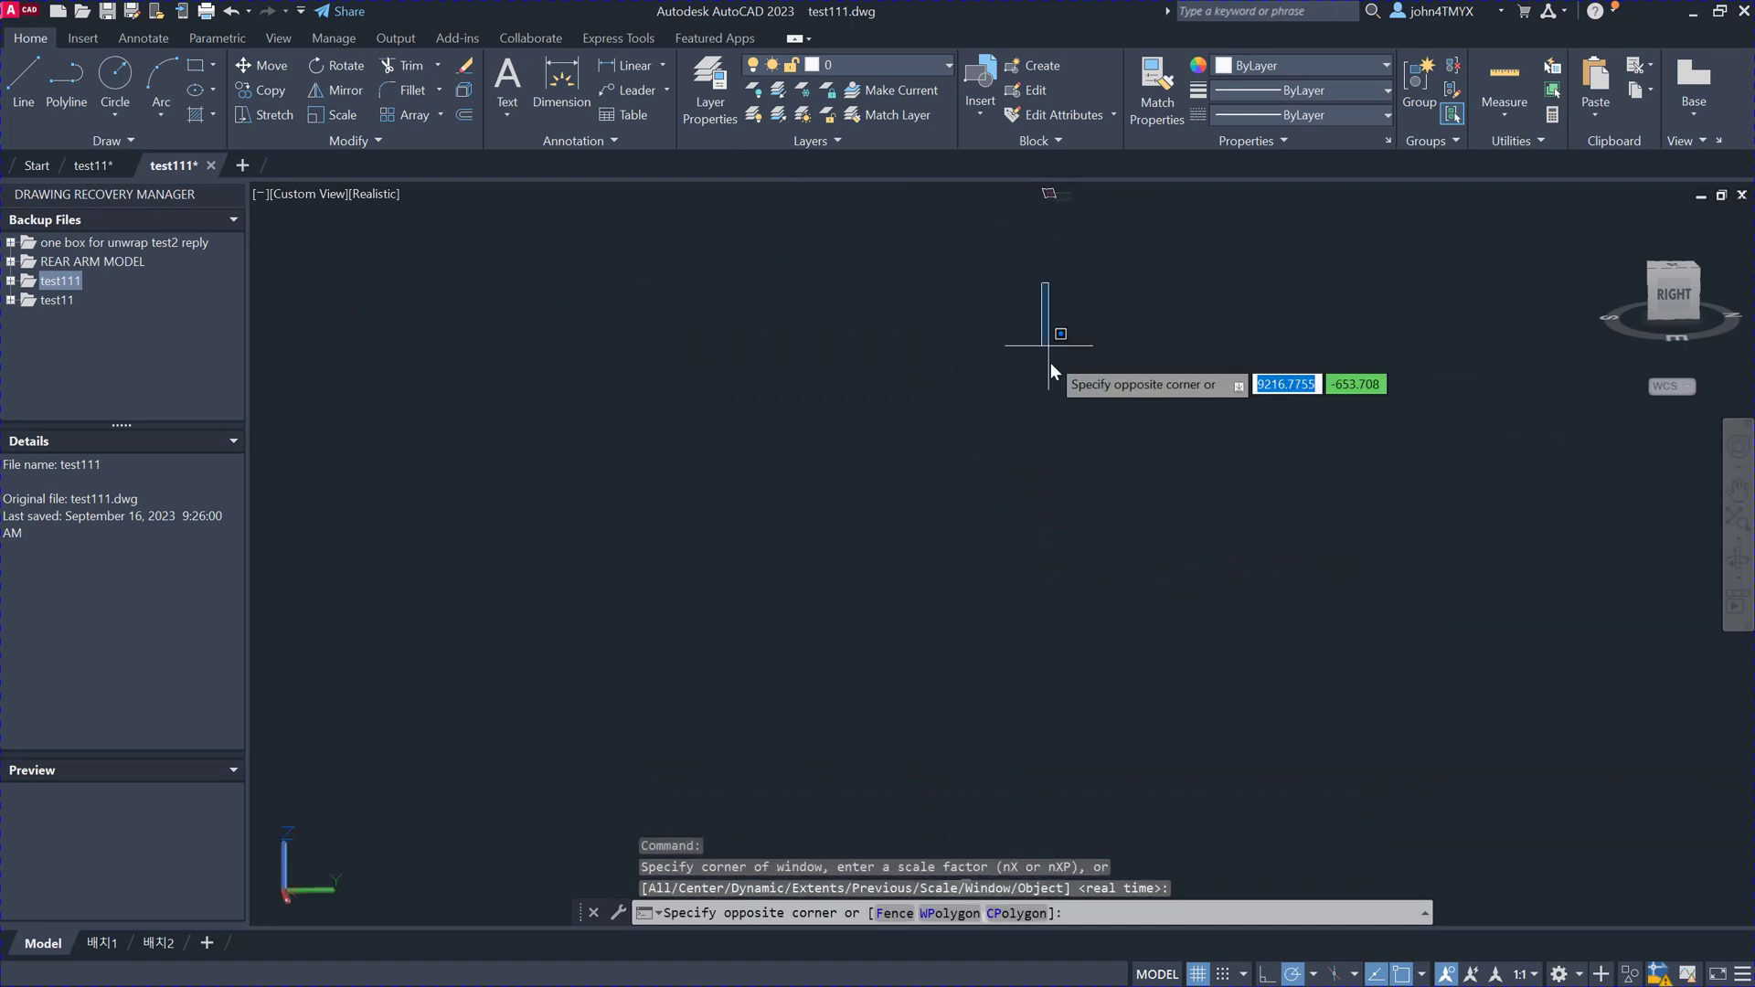
click(1546, 399)
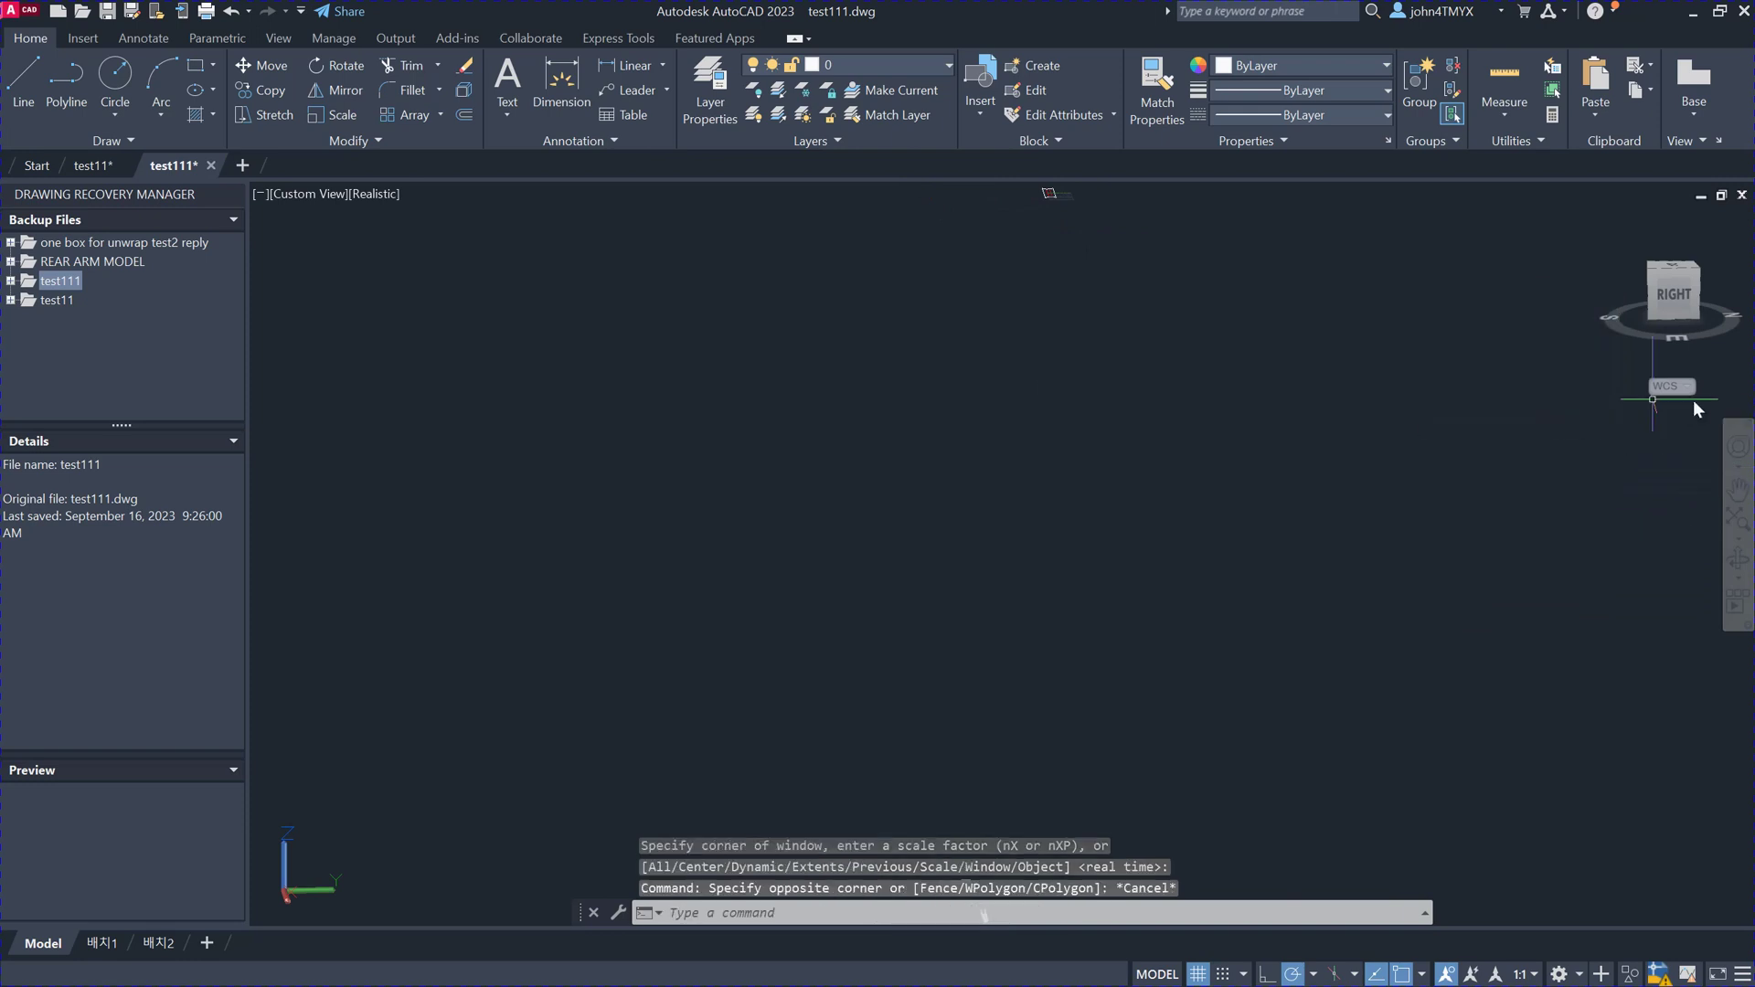
click(1739, 491)
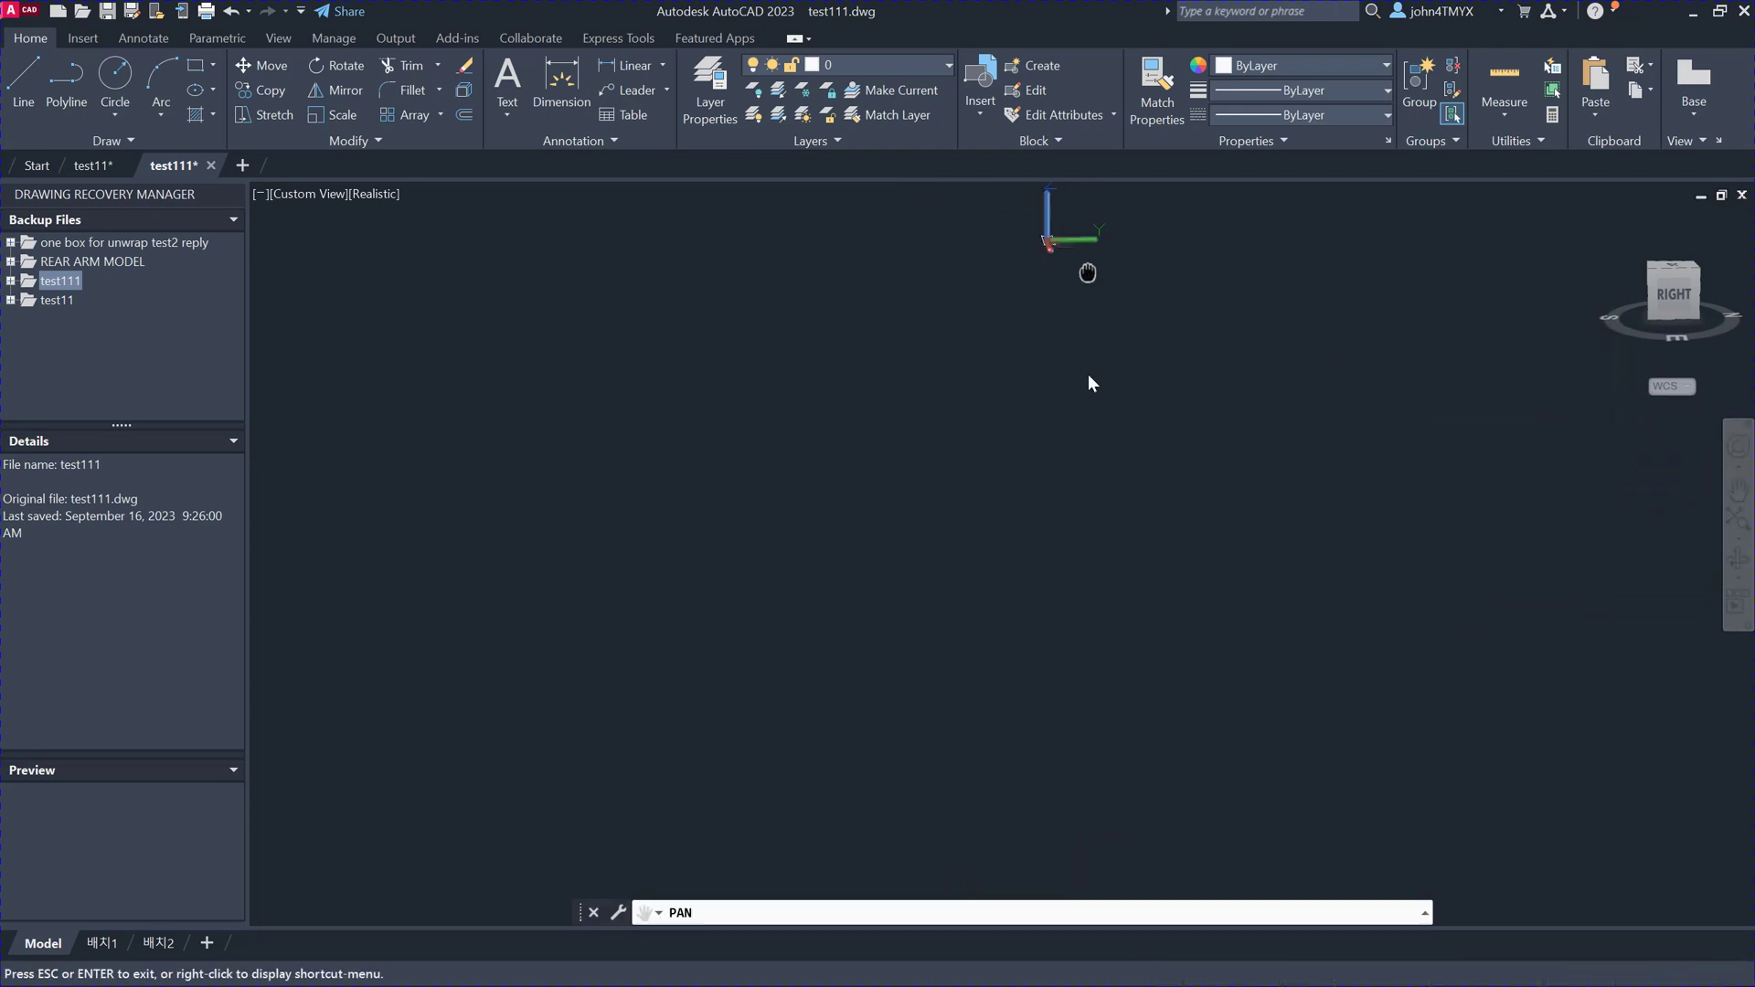